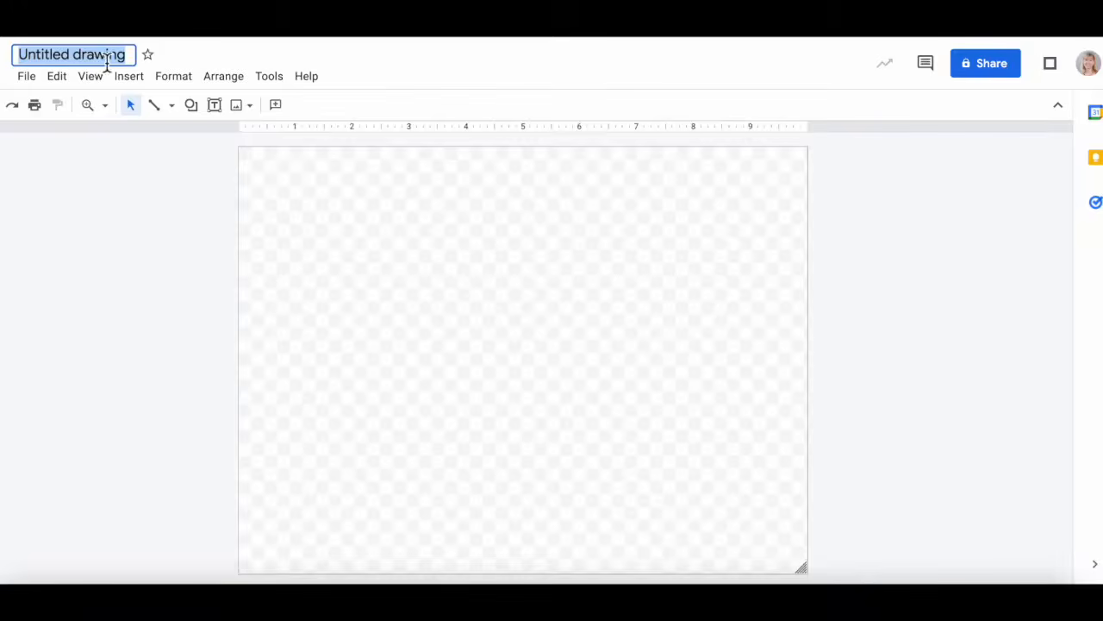
Rename the untitled drawing as "Jardin- Landscape 2"
{"action": "type", "text": "Ja"}
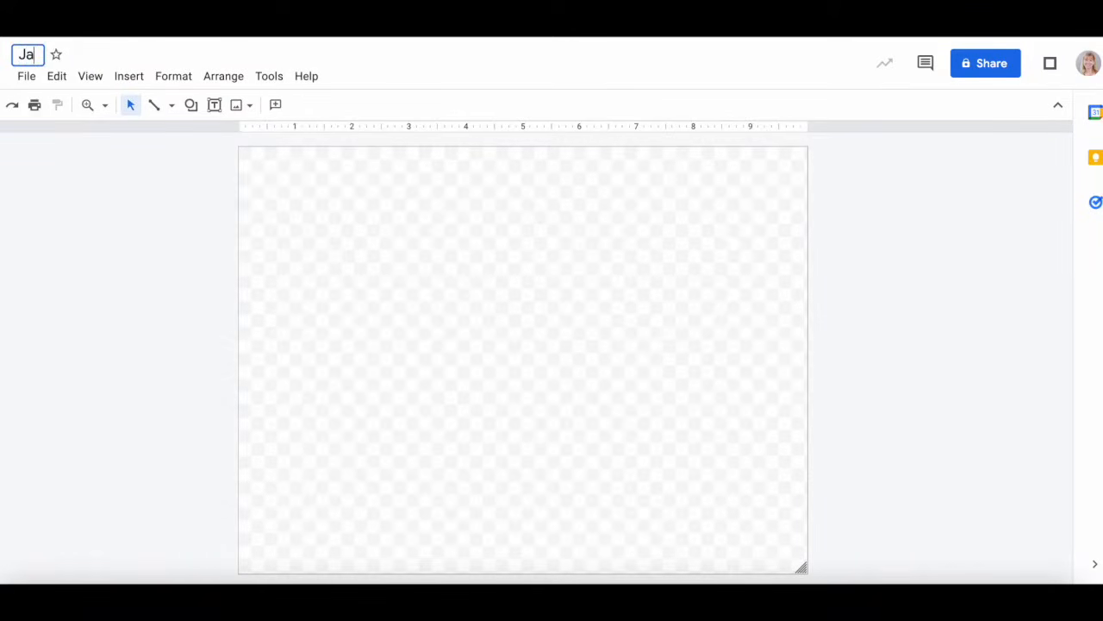
{"action": "type", "text": "rdin- "}
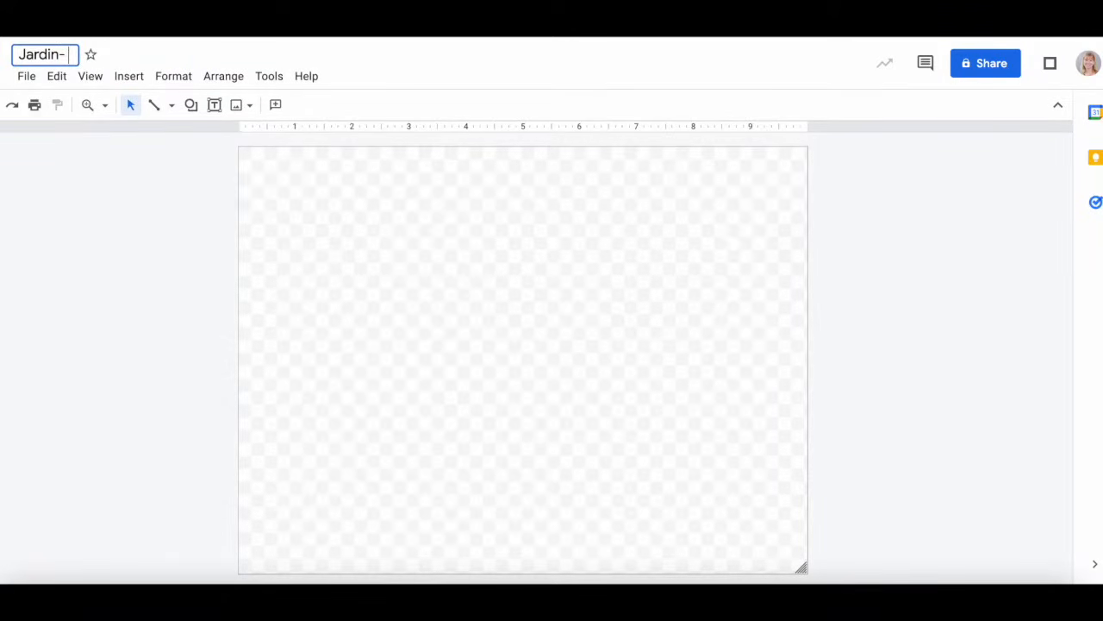
{"action": "type", "text": "Landscape "}
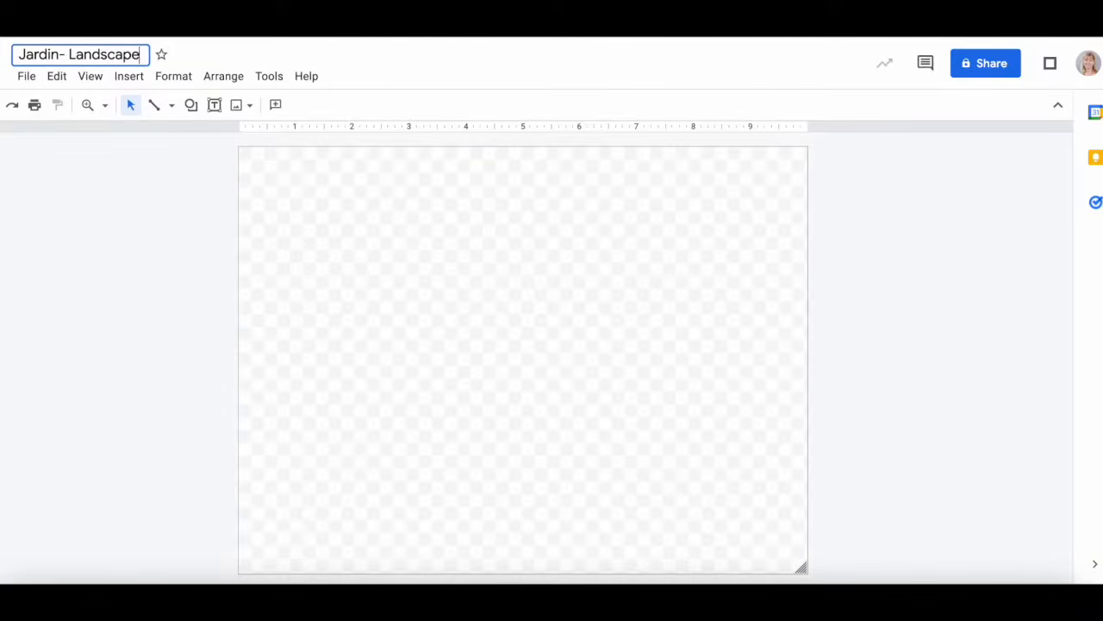
{"action": "type", "text": "2"}
{"action": "key", "text": "Return"}
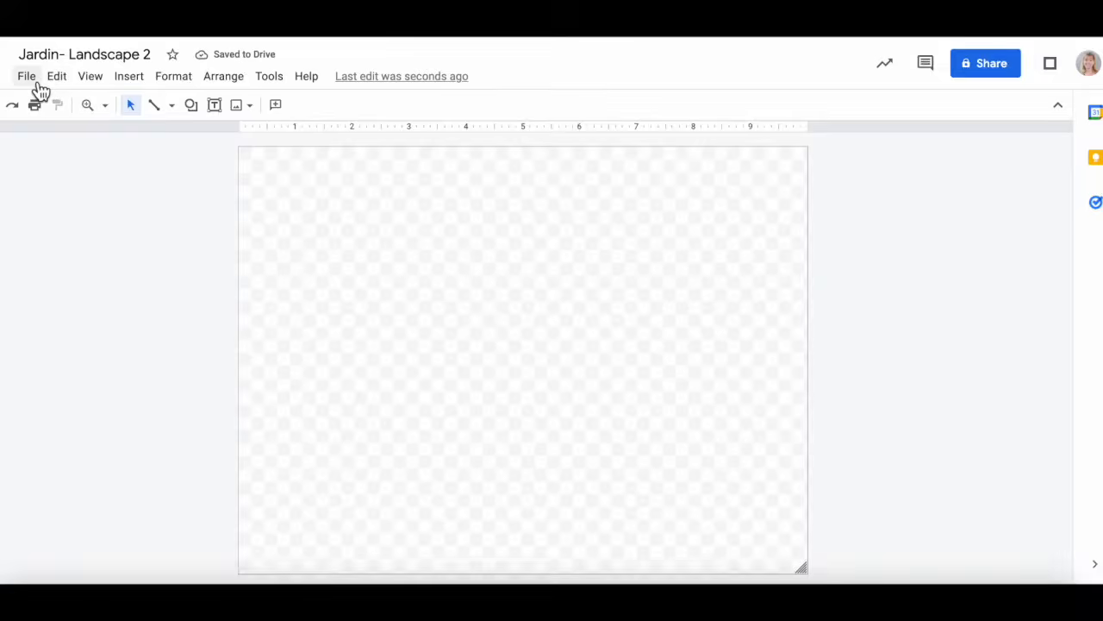
Set the drawing's page size to Widescreen 16:10
{"action": "left_click", "coordinate": [28, 78]}
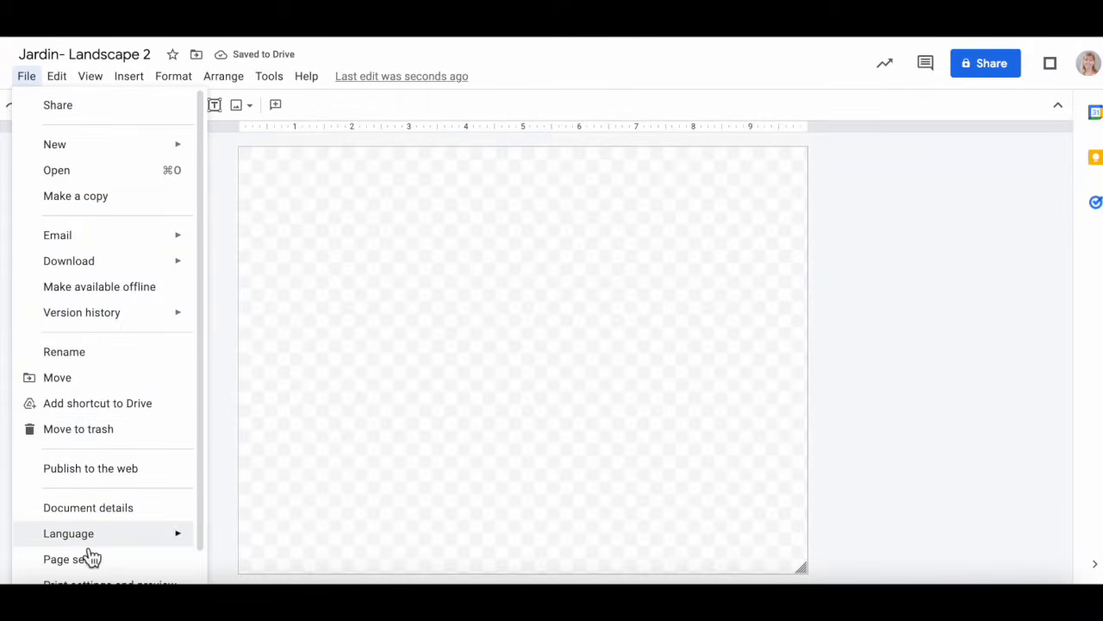
{"action": "left_click", "coordinate": [139, 565]}
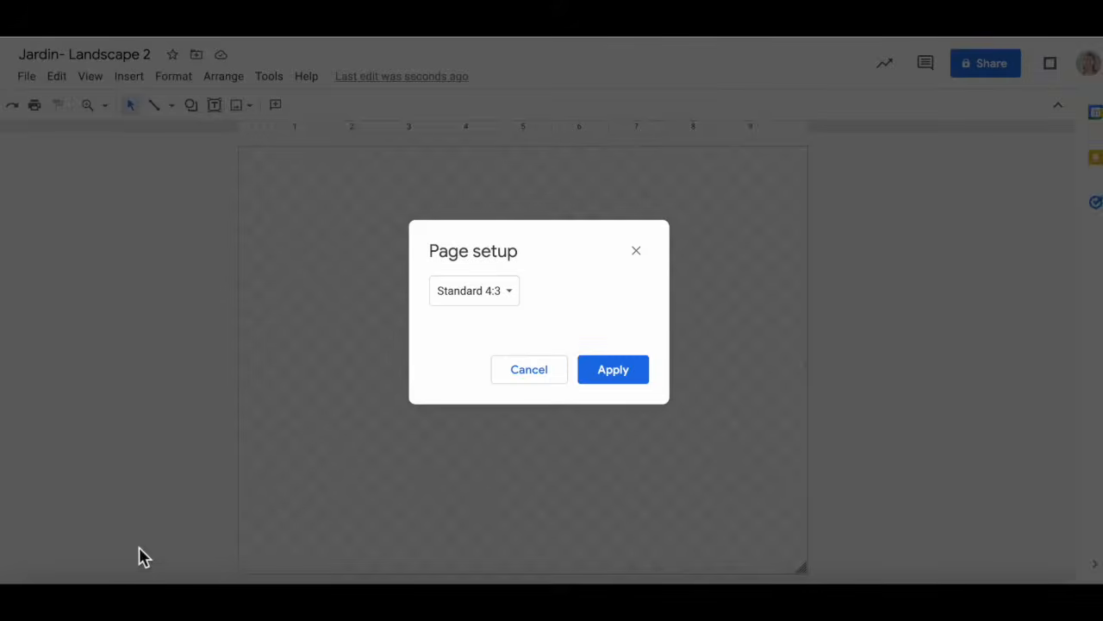
{"action": "left_click", "coordinate": [486, 300]}
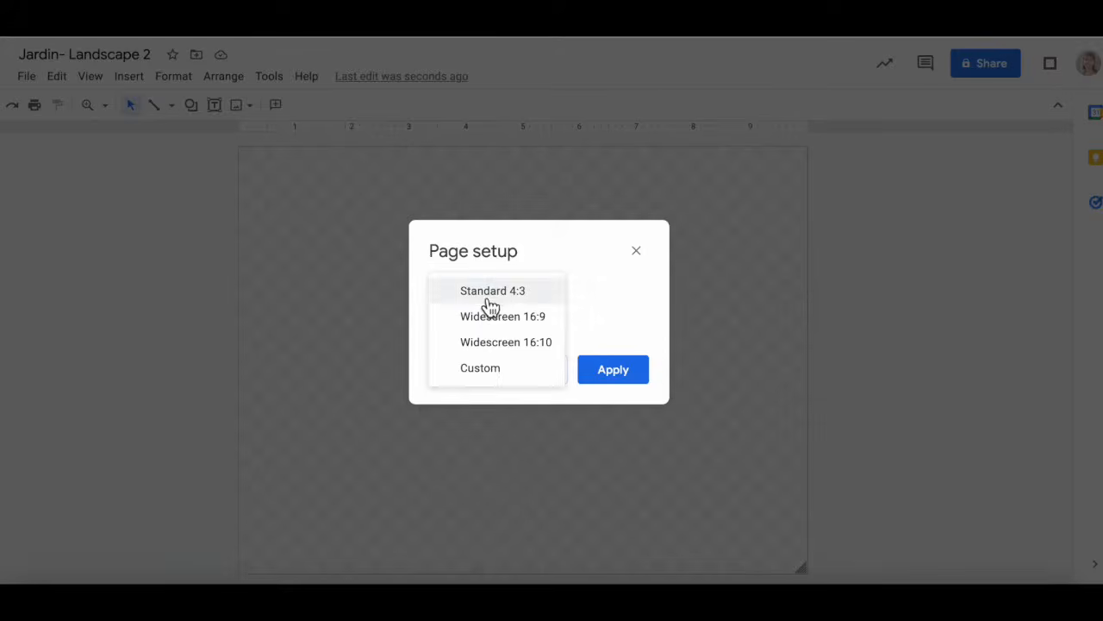
{"action": "left_click", "coordinate": [513, 346]}
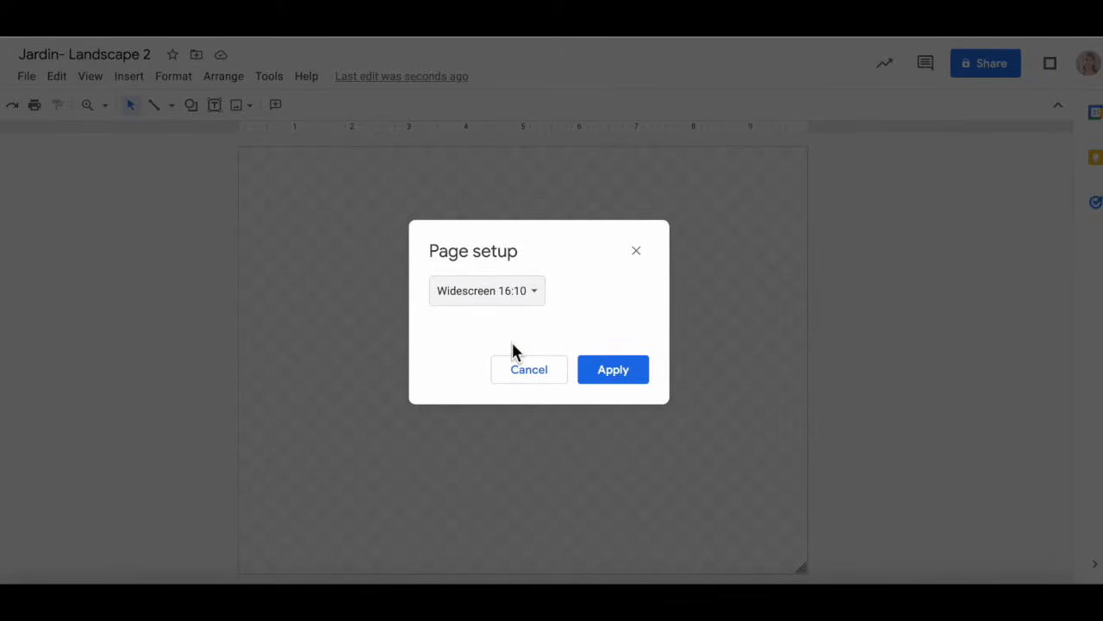
{"action": "left_click", "coordinate": [613, 372]}
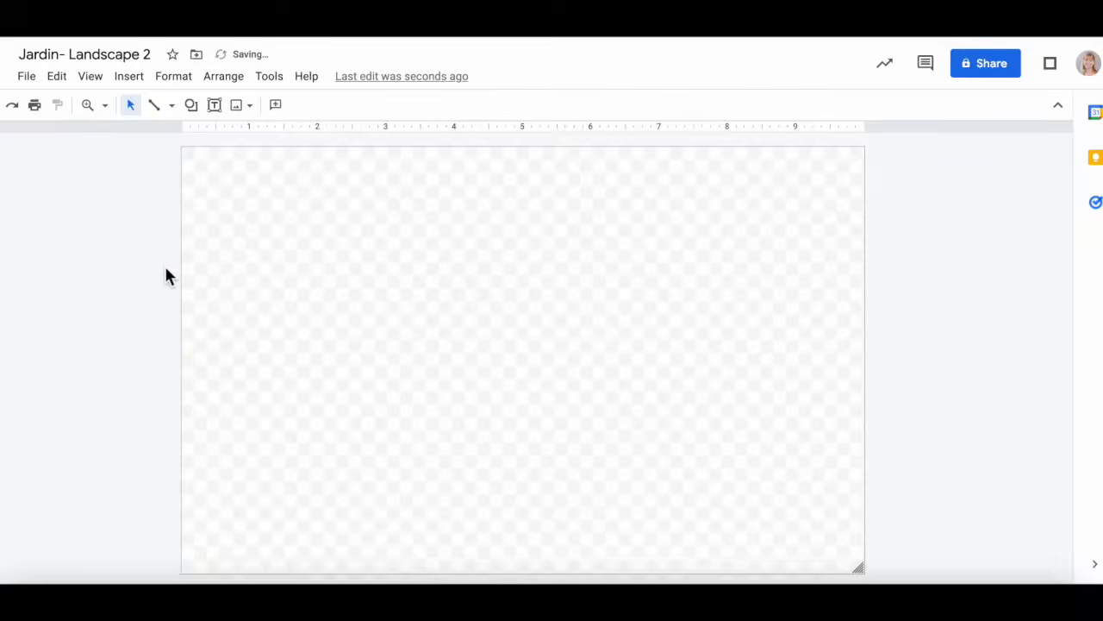
Search the web for "landscape photography" images to insert and browse through the results
{"action": "left_click", "coordinate": [128, 79]}
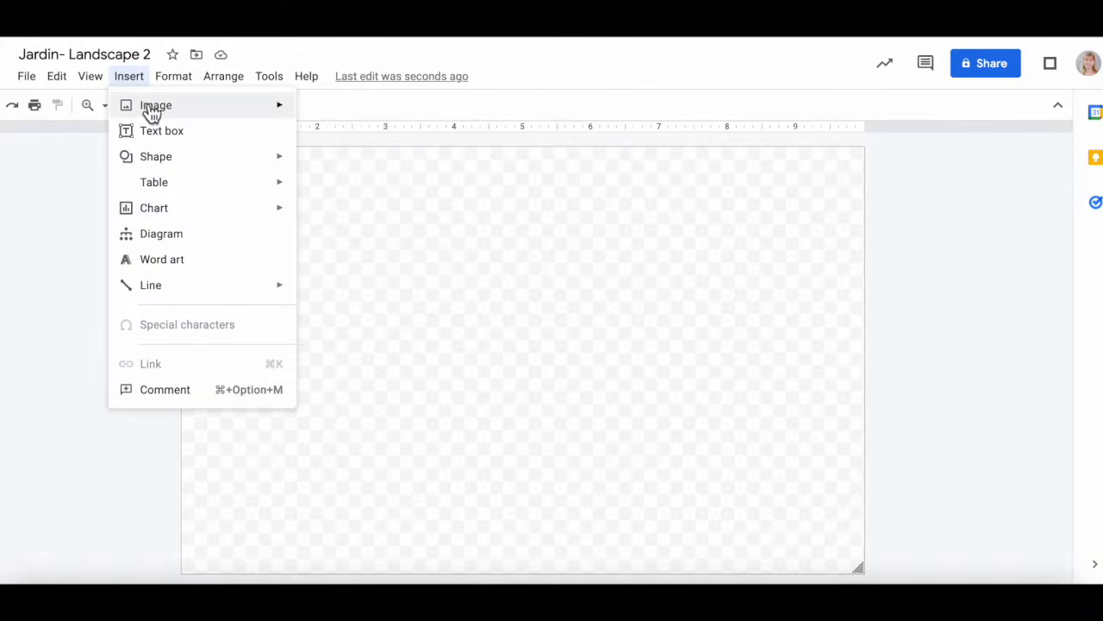
{"action": "mouse_move", "coordinate": [150, 111]}
{"action": "left_click", "coordinate": [345, 140]}
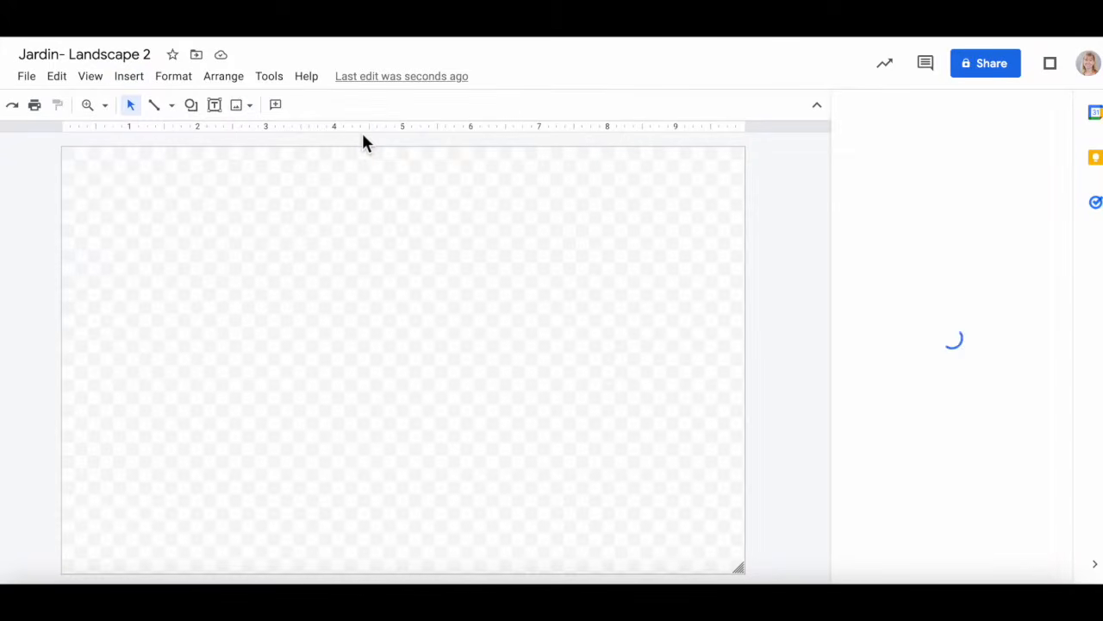
{"action": "left_click", "coordinate": [896, 114]}
{"action": "type", "text": "landsca"}
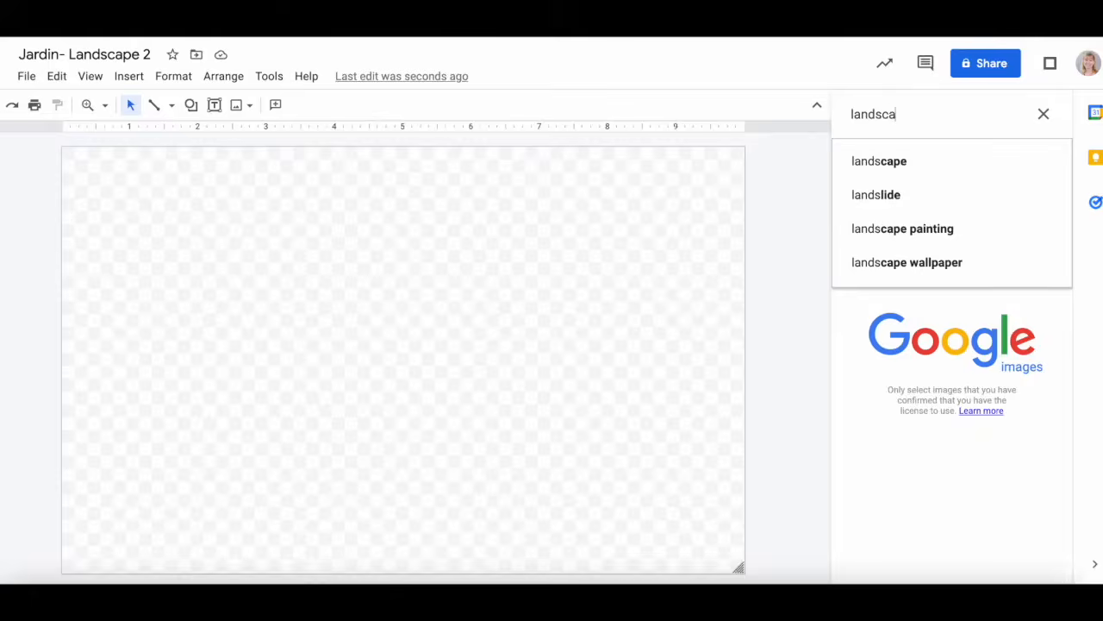
{"action": "type", "text": "pe photo"}
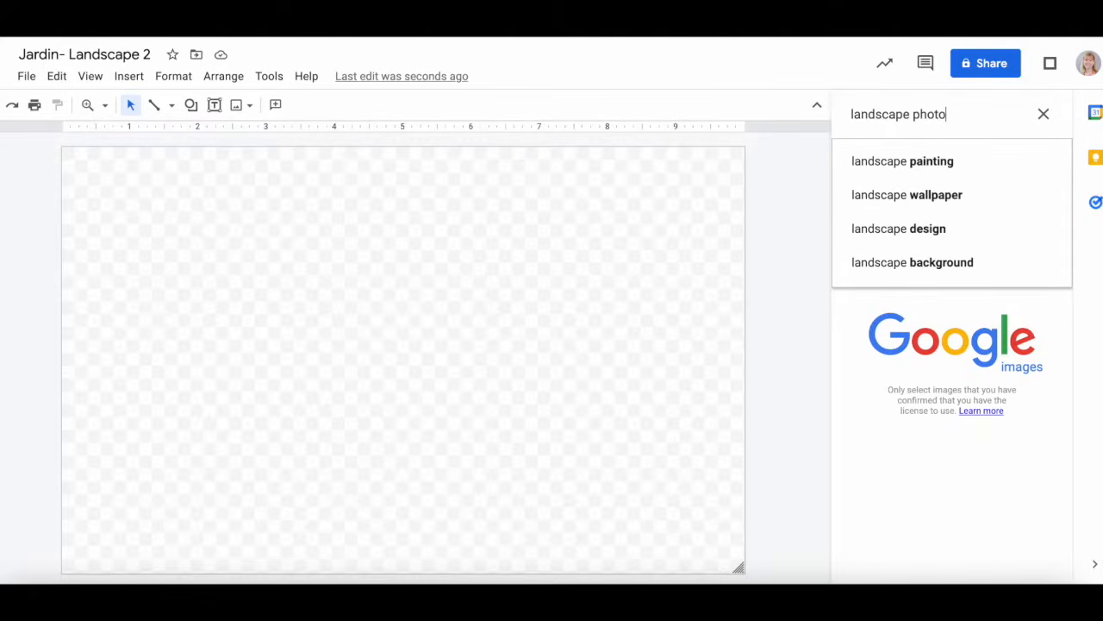
{"action": "left_click", "coordinate": [931, 159]}
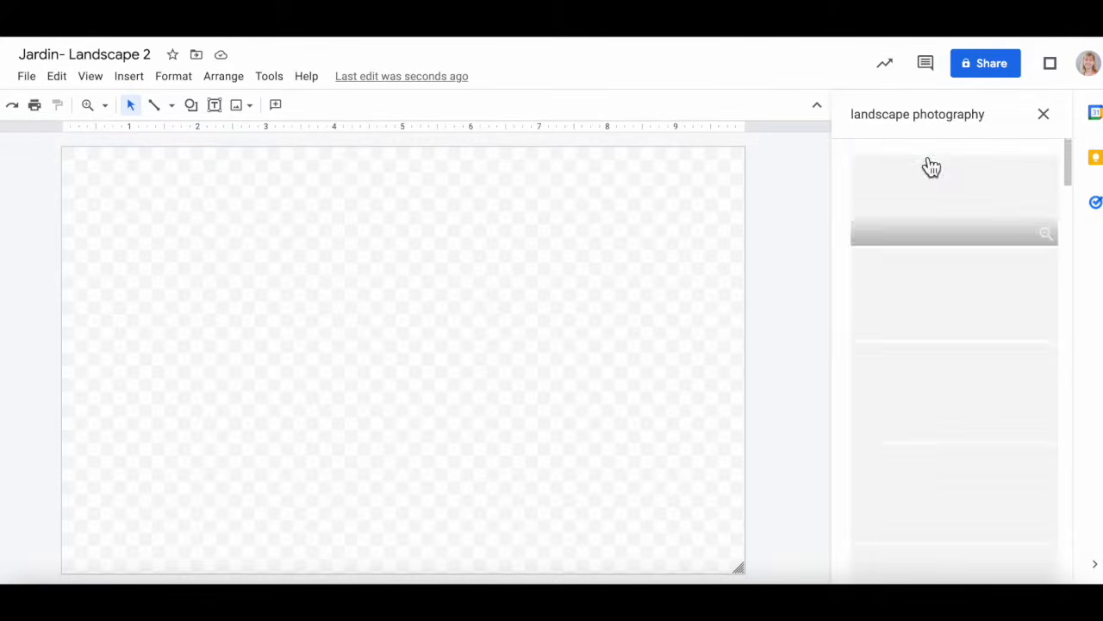
{"action": "scroll", "coordinate": [938, 324], "scroll_direction": "down", "scroll_amount": 1}
{"action": "scroll", "coordinate": [942, 325], "scroll_direction": "down", "scroll_amount": 3}
{"action": "scroll", "coordinate": [941, 325], "scroll_direction": "down", "scroll_amount": 1}
{"action": "scroll", "coordinate": [961, 332], "scroll_direction": "down", "scroll_amount": 5}
Refine the image search to "Vietnam landscape photography"
{"action": "left_click", "coordinate": [850, 115]}
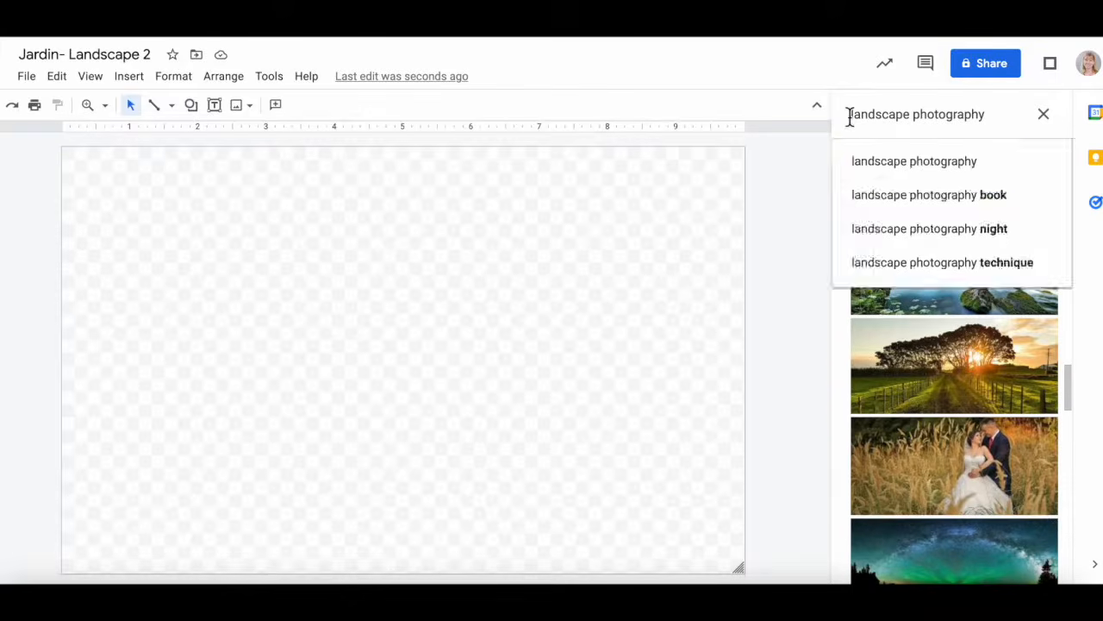
{"action": "type", "text": "Vietb"}
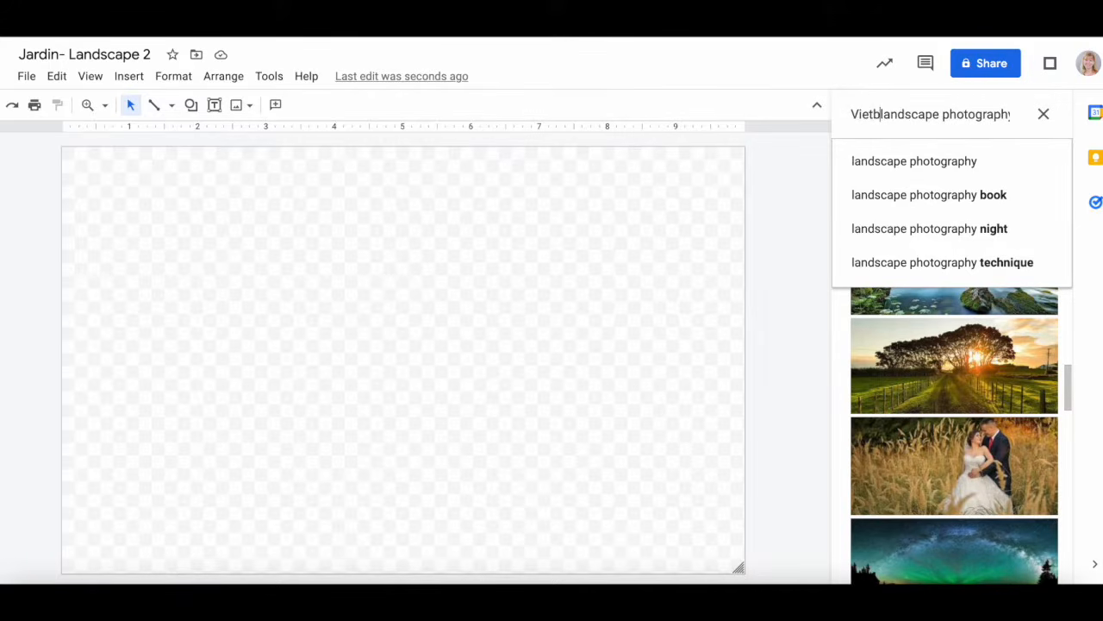
{"action": "key", "text": "BackSpace"}
{"action": "type", "text": "nam"}
{"action": "key", "text": "Return"}
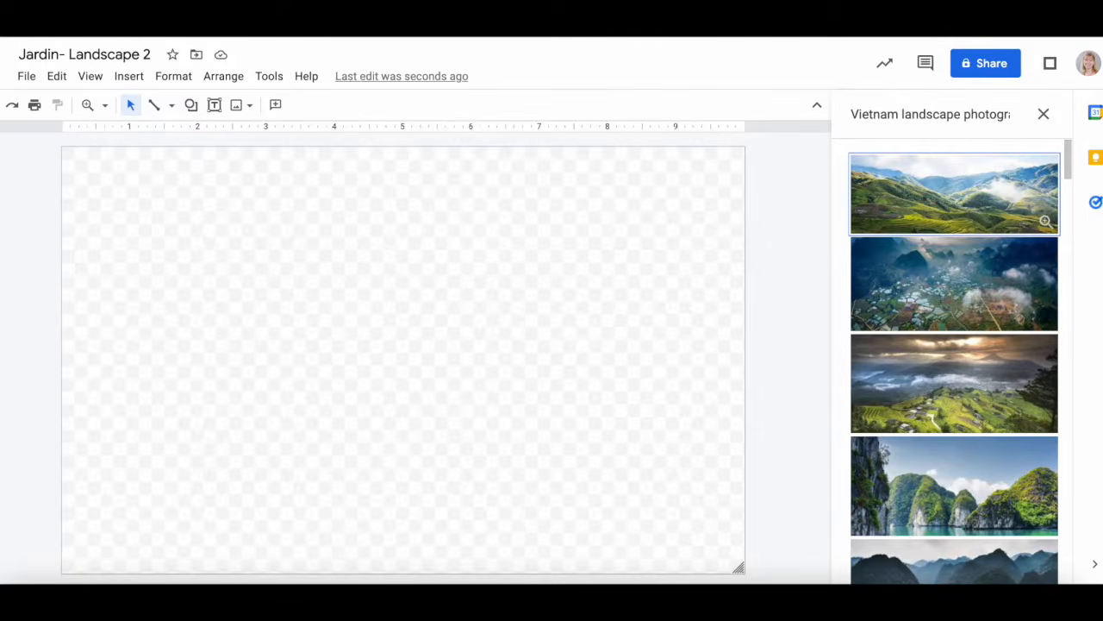
Insert the photo of a dark forested valley with distant peaks and a grey sky from the Vietnam results
{"action": "scroll", "coordinate": [975, 345], "scroll_direction": "down", "scroll_amount": 3}
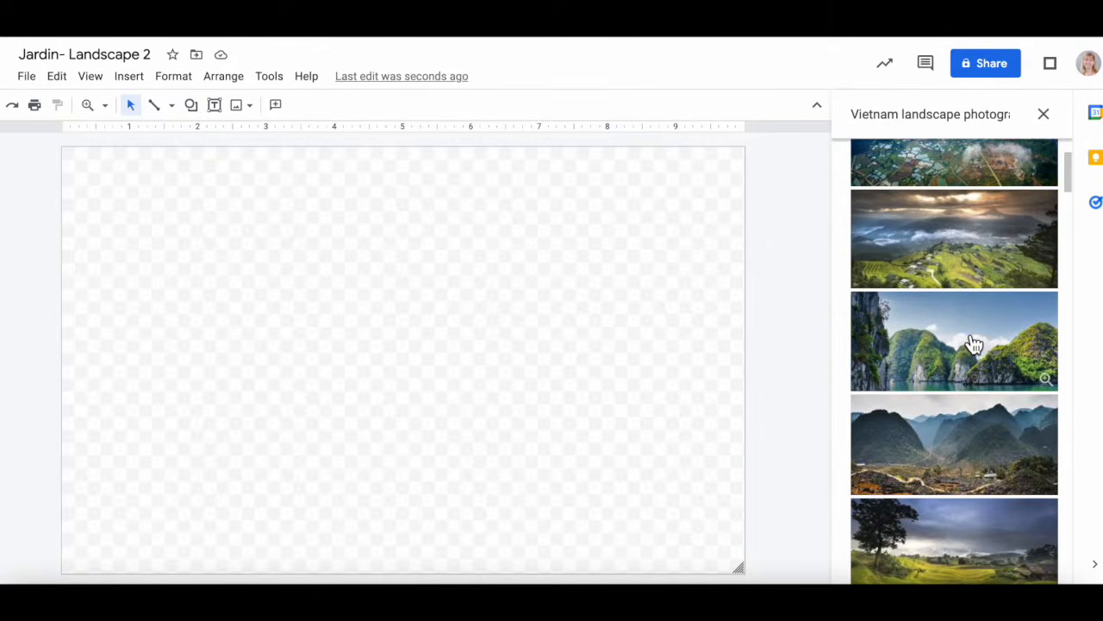
{"action": "scroll", "coordinate": [937, 372], "scroll_direction": "down", "scroll_amount": 3}
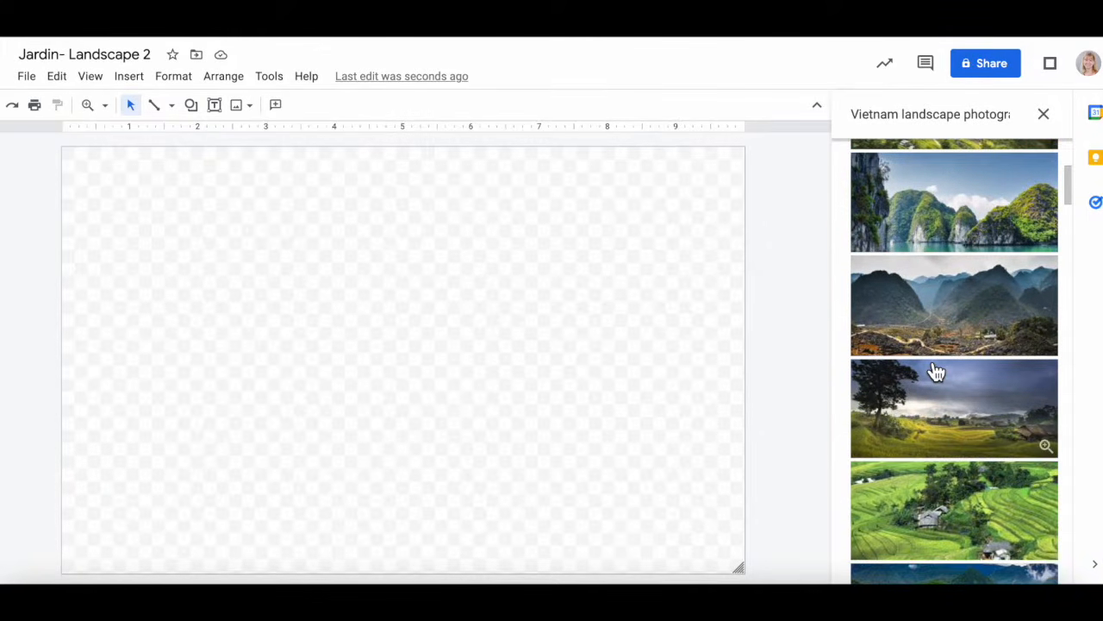
{"action": "scroll", "coordinate": [937, 373], "scroll_direction": "down", "scroll_amount": 6}
{"action": "scroll", "coordinate": [937, 373], "scroll_direction": "down", "scroll_amount": 2}
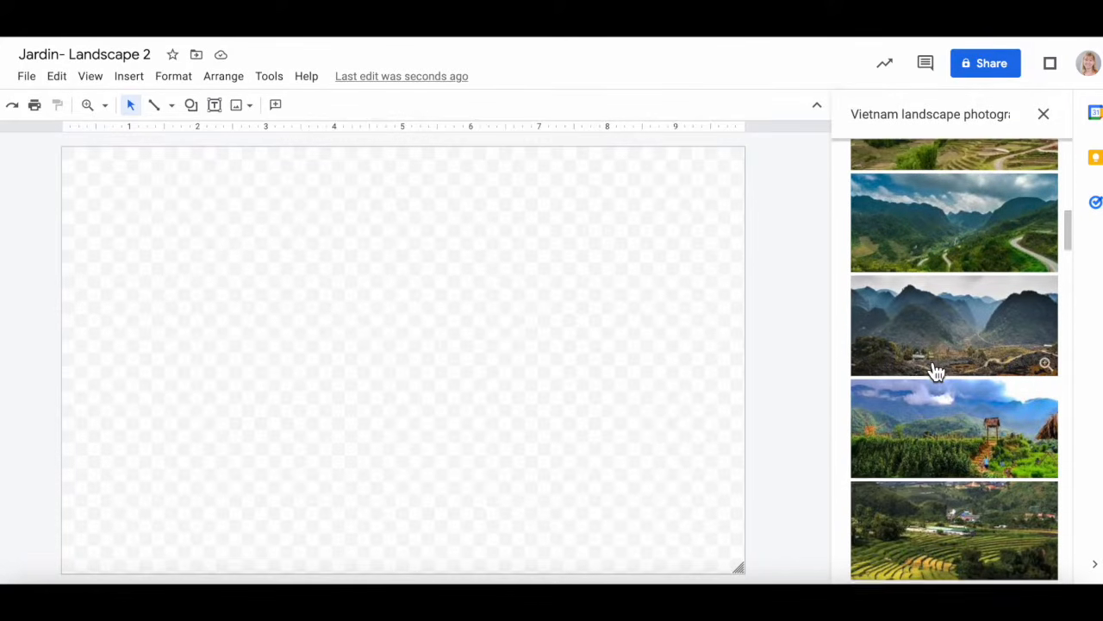
{"action": "scroll", "coordinate": [937, 372], "scroll_direction": "down", "scroll_amount": 1}
{"action": "scroll", "coordinate": [937, 372], "scroll_direction": "down", "scroll_amount": 6}
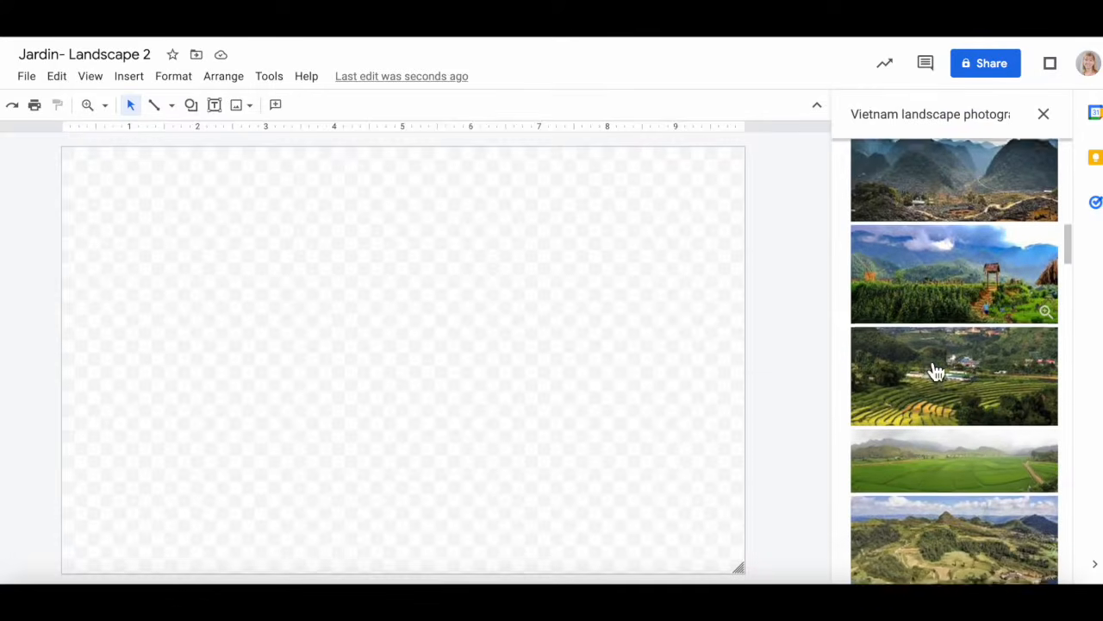
{"action": "scroll", "coordinate": [938, 372], "scroll_direction": "down", "scroll_amount": 5}
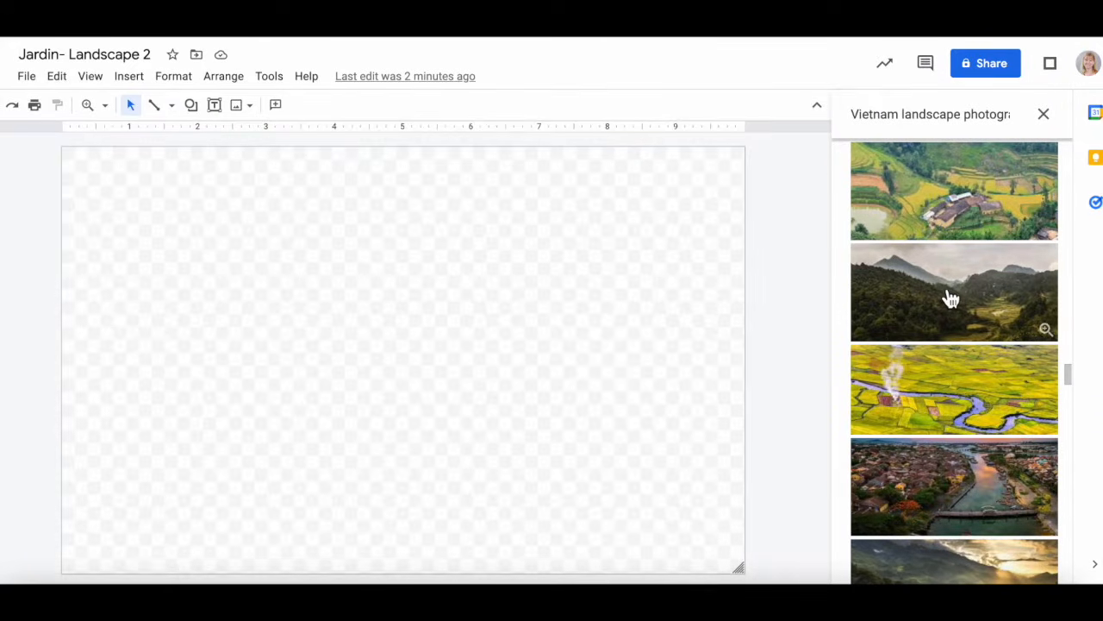
{"action": "left_click", "coordinate": [951, 299]}
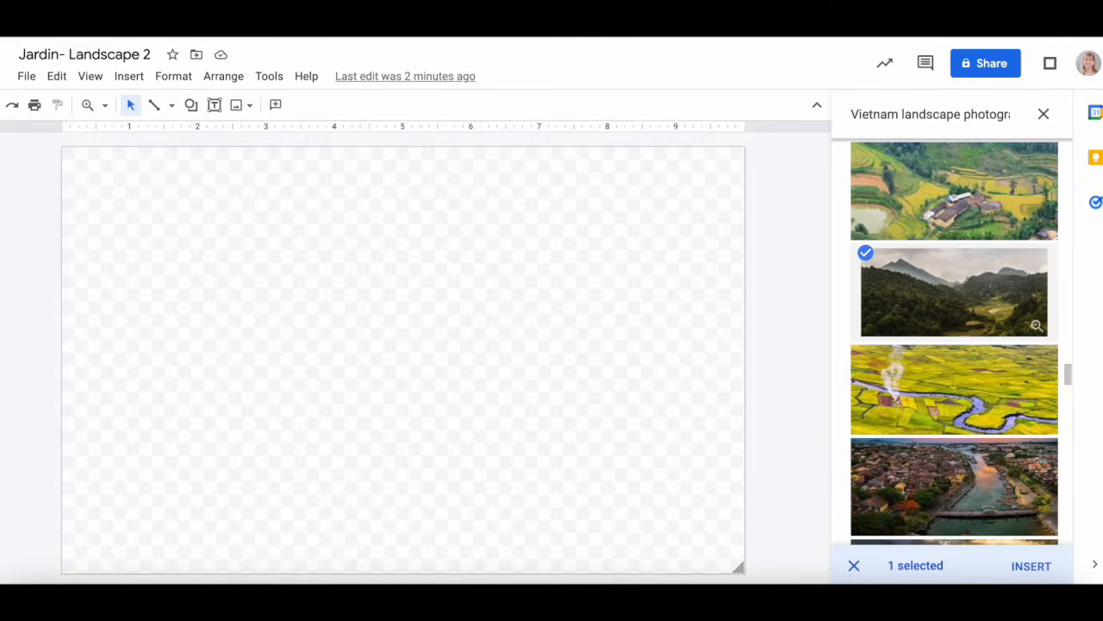
{"action": "left_click", "coordinate": [1035, 569]}
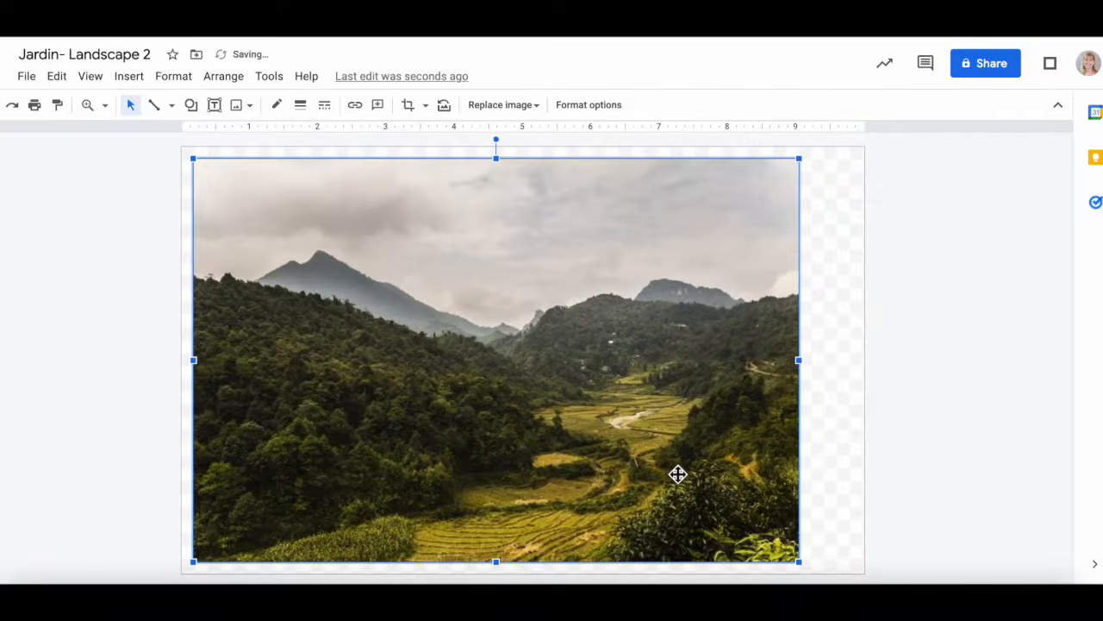
Align the landscape photo with the canvas's upper-left corner and enlarge it to fill the whole page
{"action": "left_click_drag", "start_coordinate": [678, 475], "coordinate": [666, 468]}
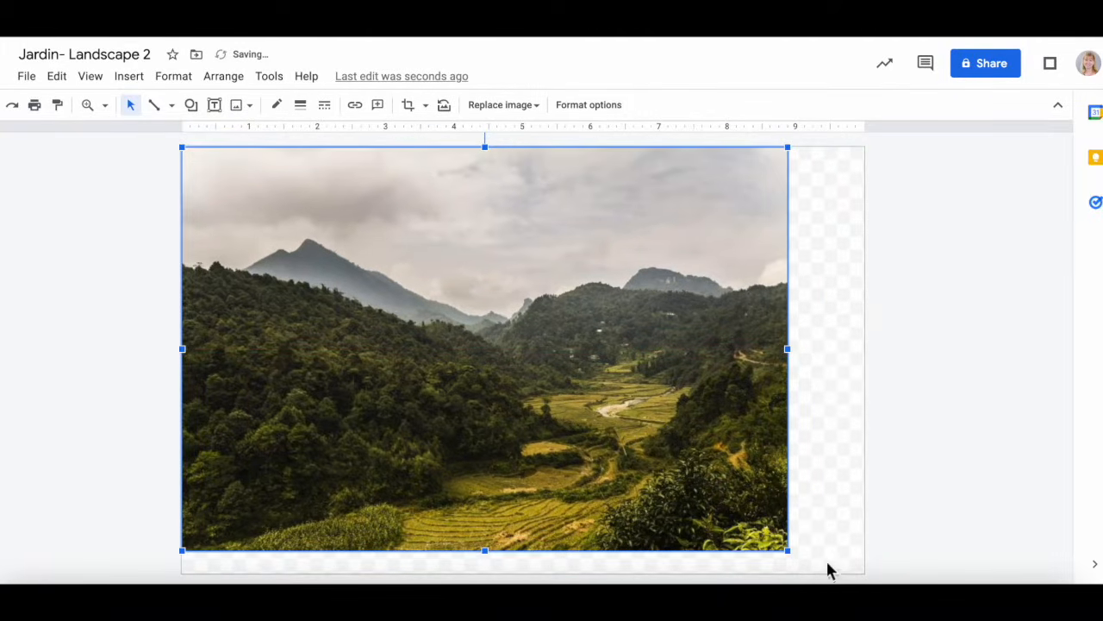
{"action": "left_click_drag", "start_coordinate": [787, 549], "coordinate": [830, 561]}
{"action": "left_click_drag", "start_coordinate": [824, 361], "coordinate": [866, 363]}
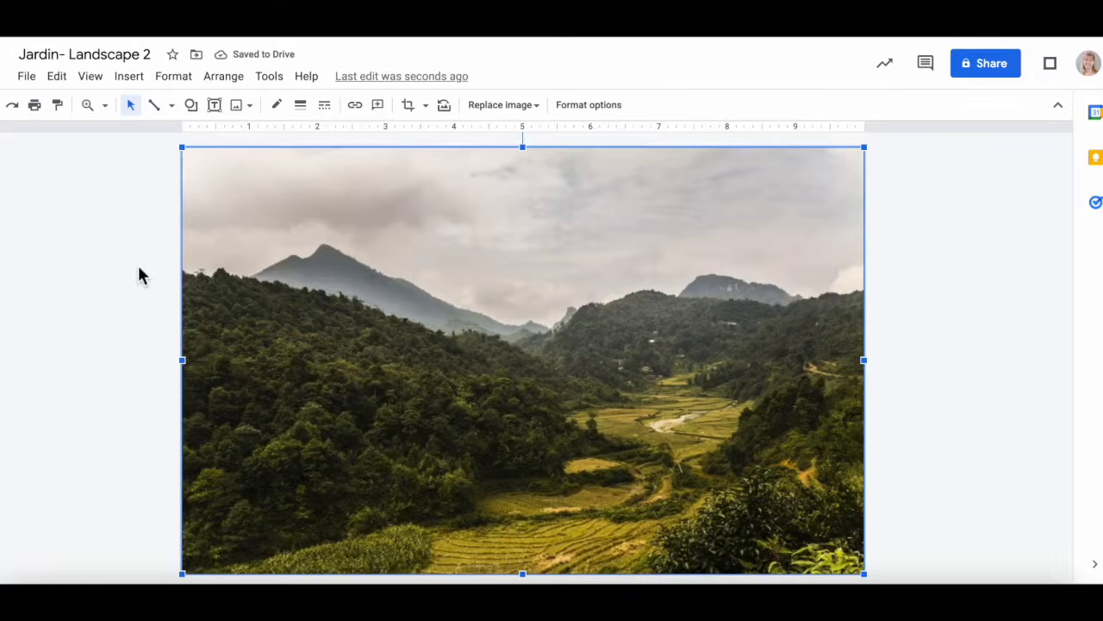
Choose the Polyline tool for tracing shapes over the photo
{"action": "left_click", "coordinate": [156, 107]}
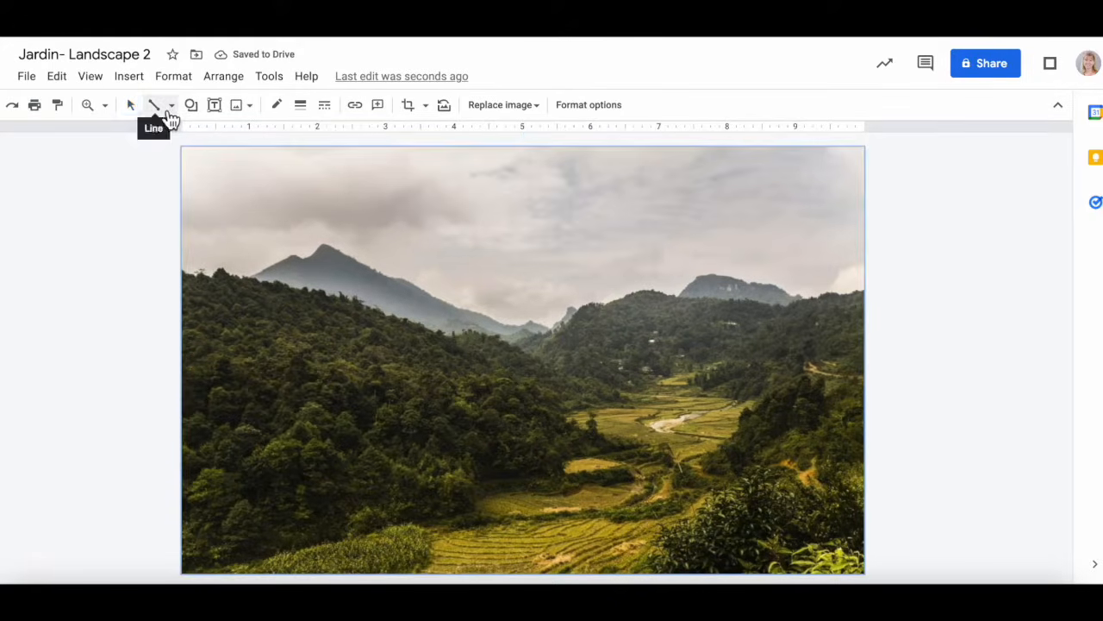
{"action": "left_click", "coordinate": [172, 106]}
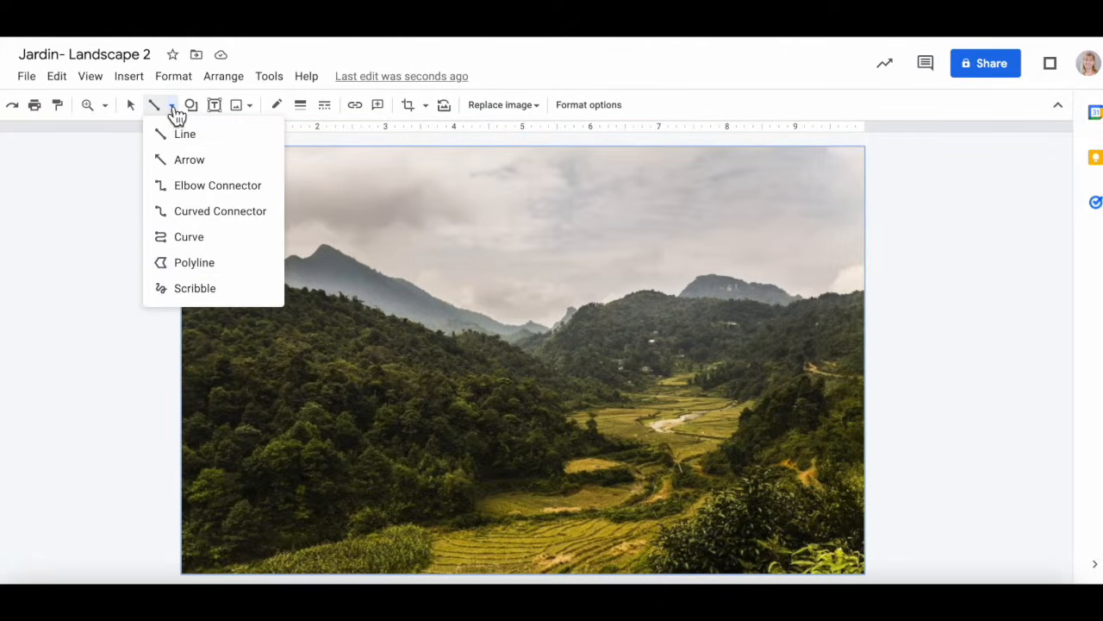
{"action": "left_click", "coordinate": [192, 263]}
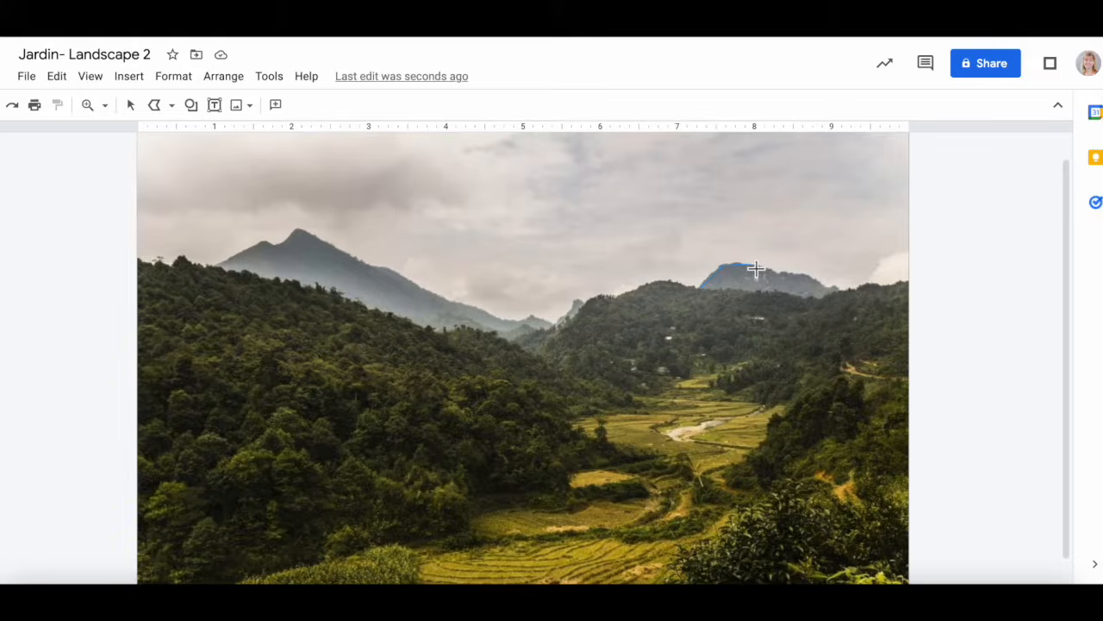
{"action": "left_click_drag", "start_coordinate": [772, 272], "coordinate": [793, 277]}
{"action": "left_click_drag", "start_coordinate": [828, 287], "coordinate": [827, 287]}
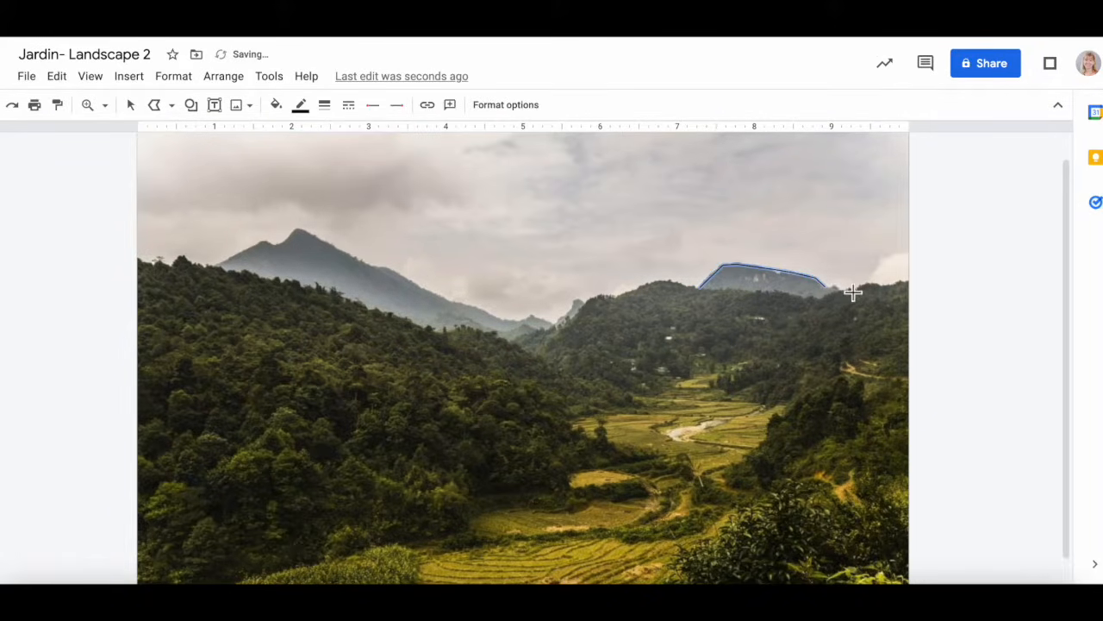
{"action": "key", "text": "Delete"}
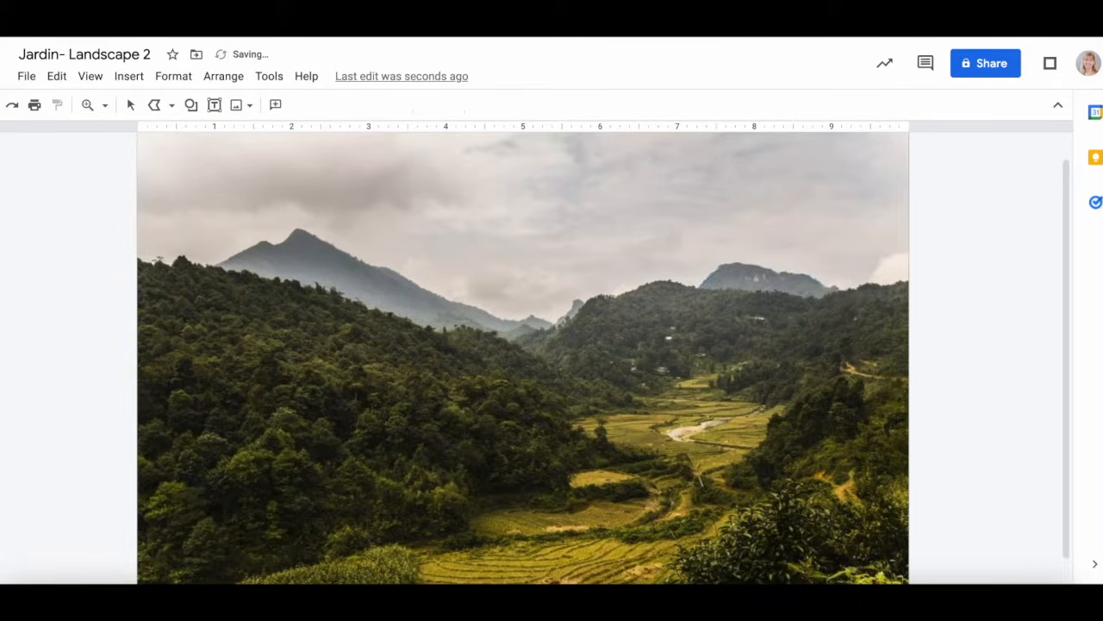
Trace a closed polyline shape about 2 inches wide over the distant right-hand mountain, extending its base down into the hills, and deselect it
{"action": "left_click", "coordinate": [698, 286]}
{"action": "left_click_drag", "start_coordinate": [732, 271], "coordinate": [745, 270]}
{"action": "left_click_drag", "start_coordinate": [779, 275], "coordinate": [796, 277]}
{"action": "left_click_drag", "start_coordinate": [817, 283], "coordinate": [834, 293]}
{"action": "left_click", "coordinate": [834, 294]}
{"action": "left_click", "coordinate": [844, 291]}
{"action": "left_click", "coordinate": [849, 343]}
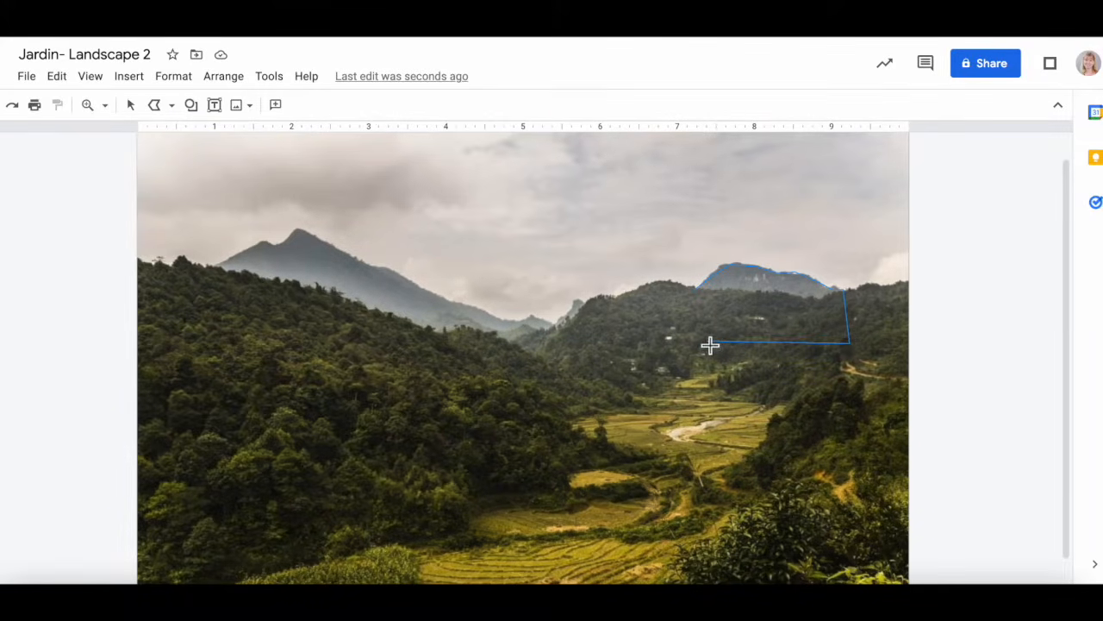
{"action": "left_click", "coordinate": [705, 343]}
{"action": "left_click", "coordinate": [701, 294]}
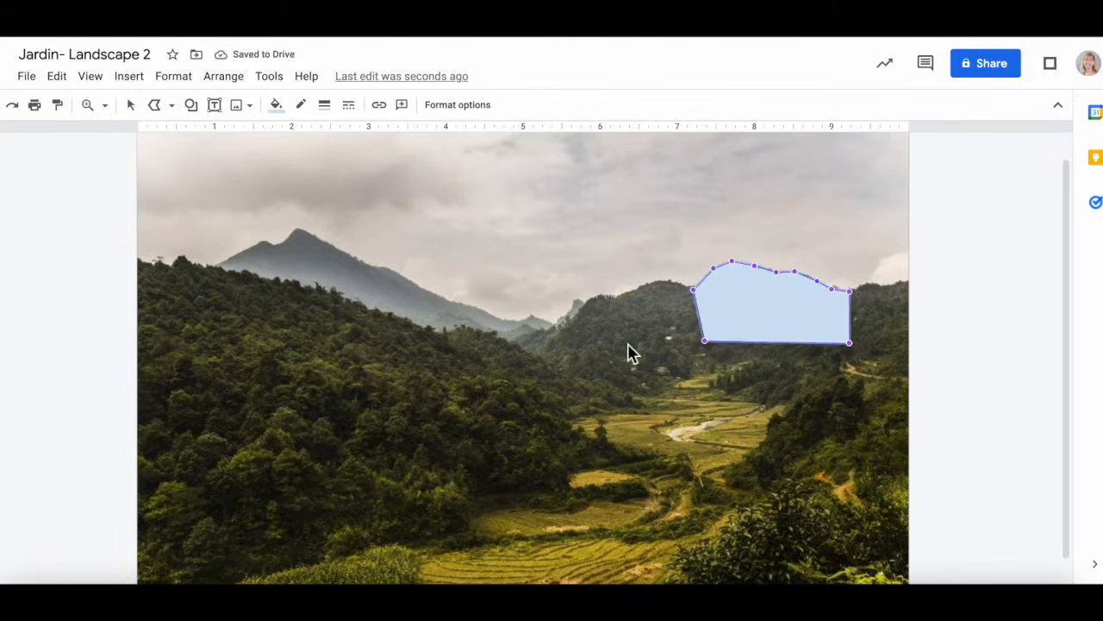
{"action": "key", "text": "Escape"}
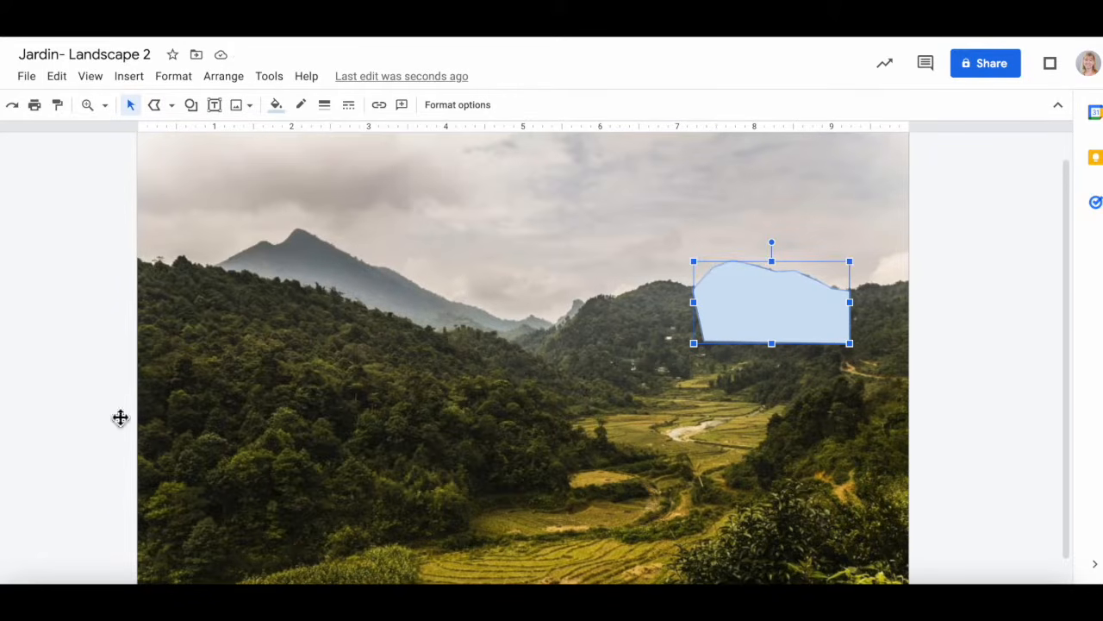
{"action": "key", "text": "Escape"}
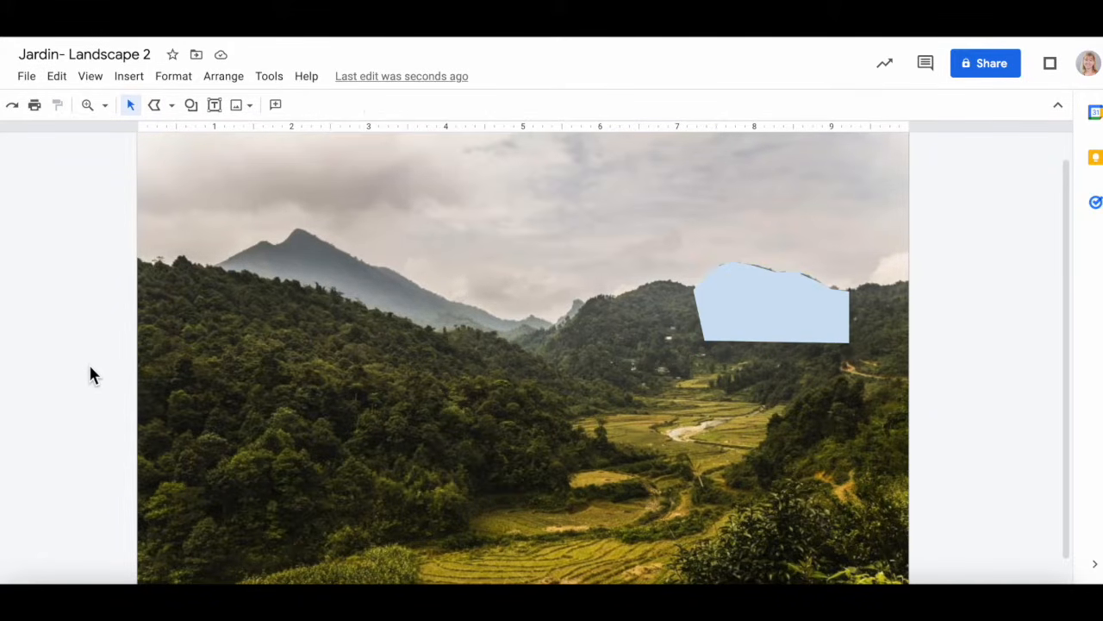
Make the fill of the distant right-hand mountain shape transparent so the photo shows through, and deselect it
{"action": "left_click", "coordinate": [754, 313]}
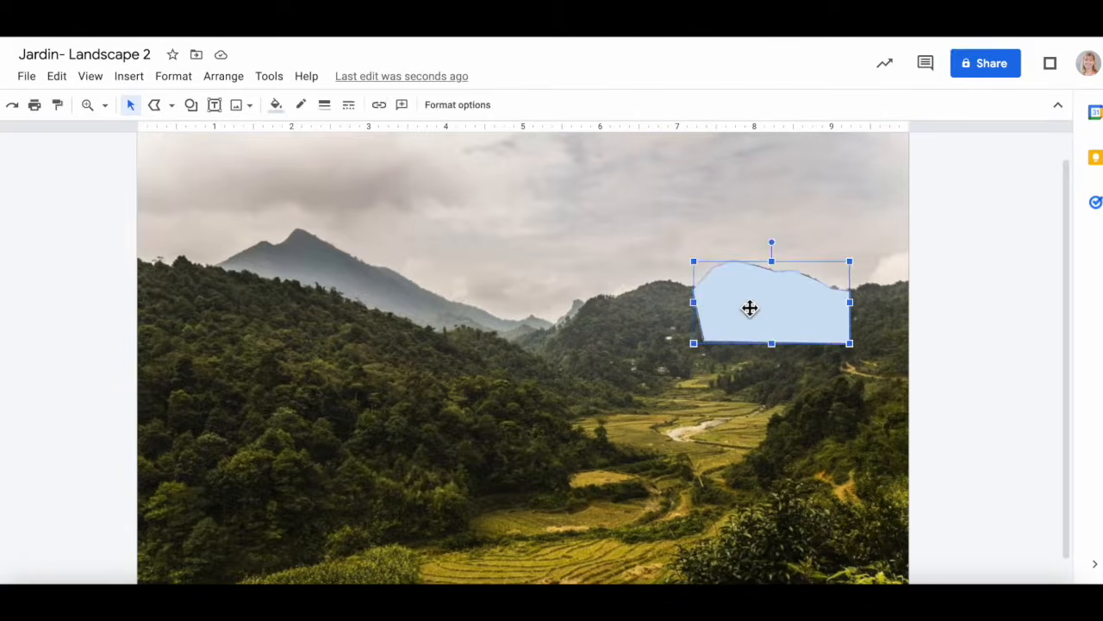
{"action": "left_click", "coordinate": [276, 105]}
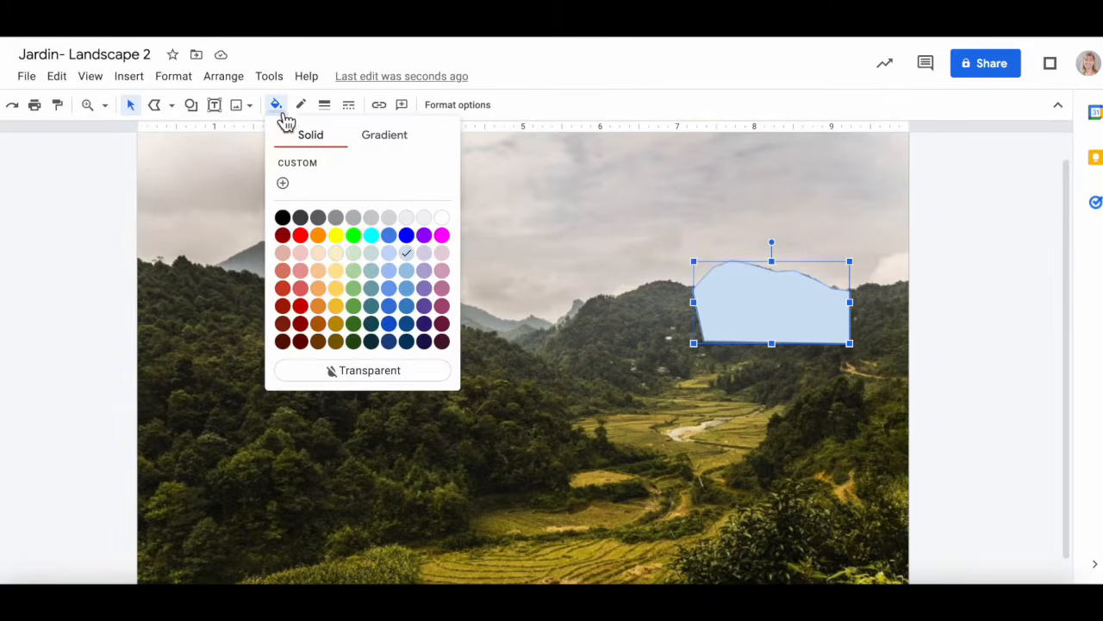
{"action": "left_click", "coordinate": [382, 372]}
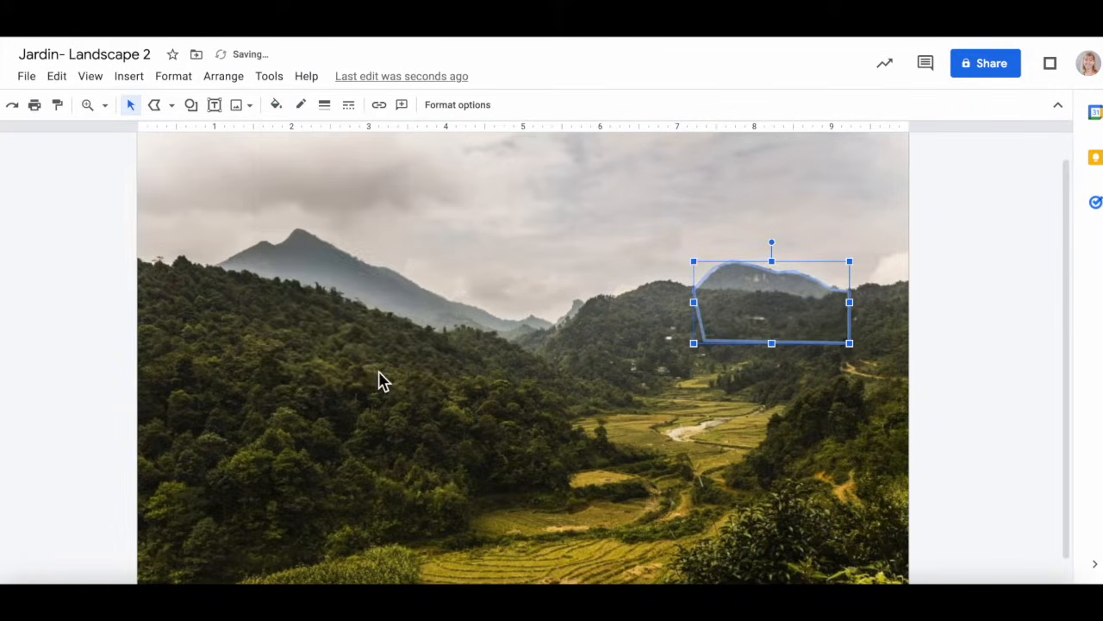
{"action": "left_click", "coordinate": [117, 400]}
Trace a closed polyline about 5 inches wide around the tall left-hand mountain, with a flat base in the hills, and make its fill transparent
{"action": "left_click", "coordinate": [154, 106]}
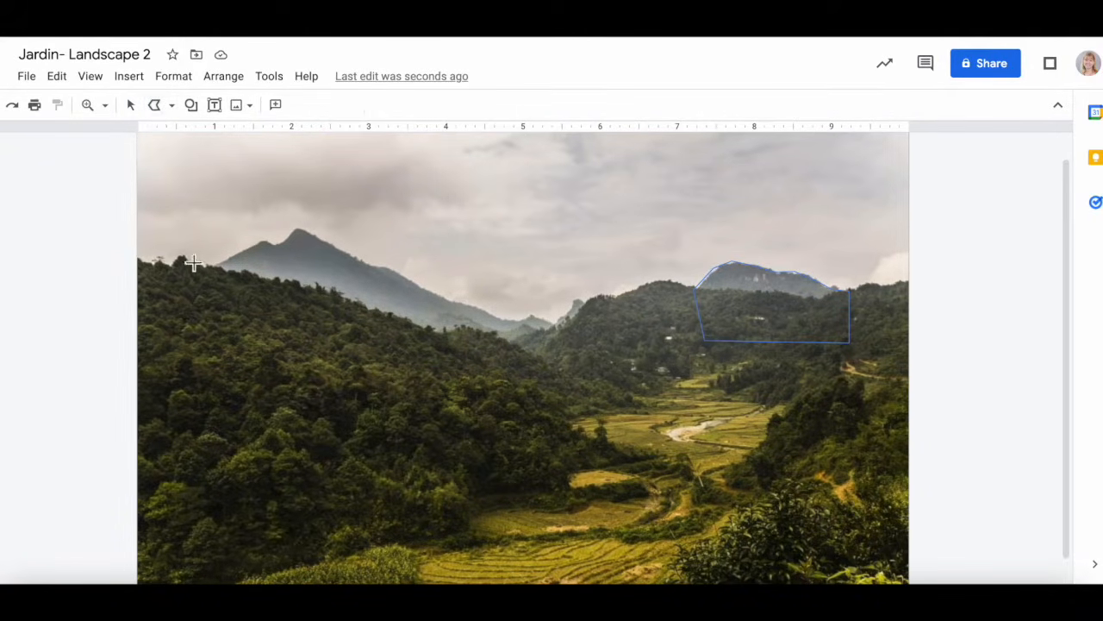
{"action": "left_click", "coordinate": [164, 290]}
{"action": "left_click", "coordinate": [274, 245]}
{"action": "left_click", "coordinate": [296, 231]}
{"action": "left_click", "coordinate": [558, 343]}
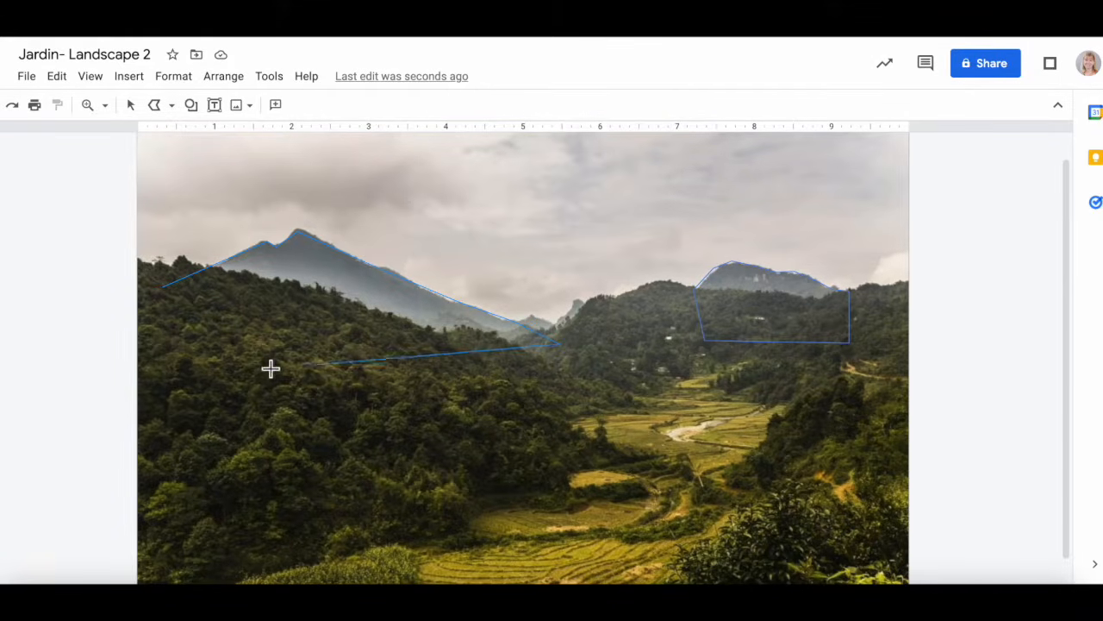
{"action": "left_click", "coordinate": [158, 338]}
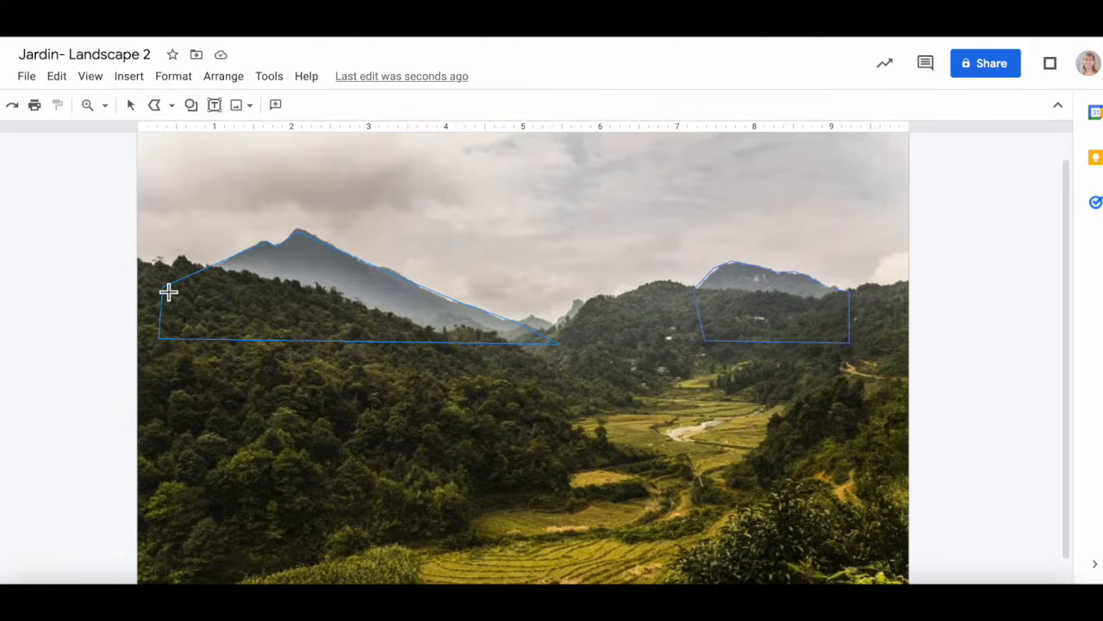
{"action": "left_click", "coordinate": [162, 284]}
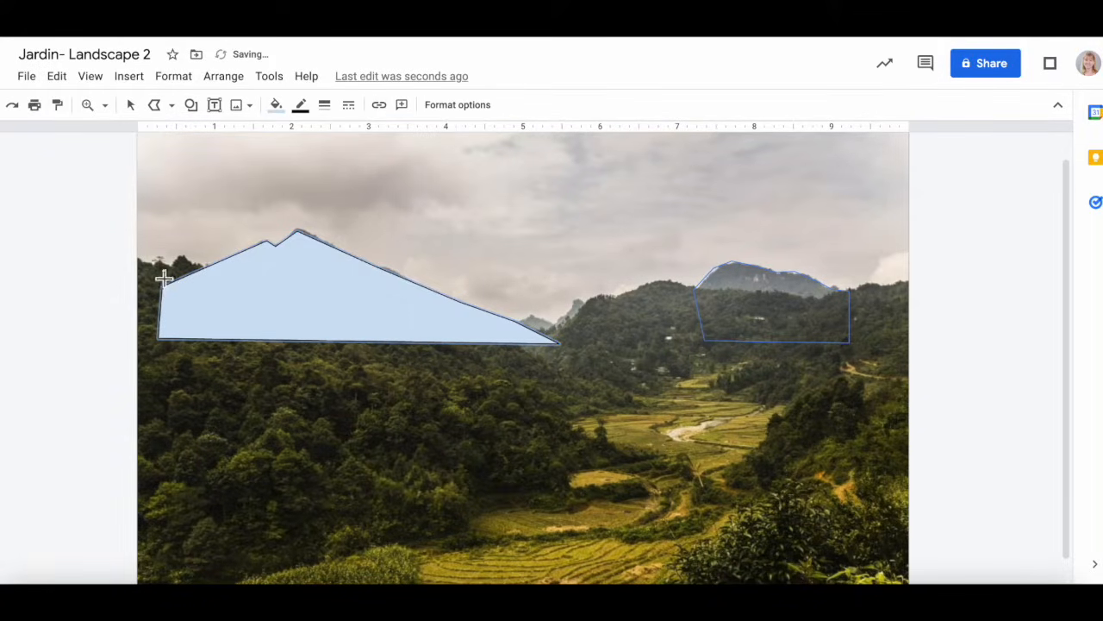
{"action": "left_click", "coordinate": [274, 107]}
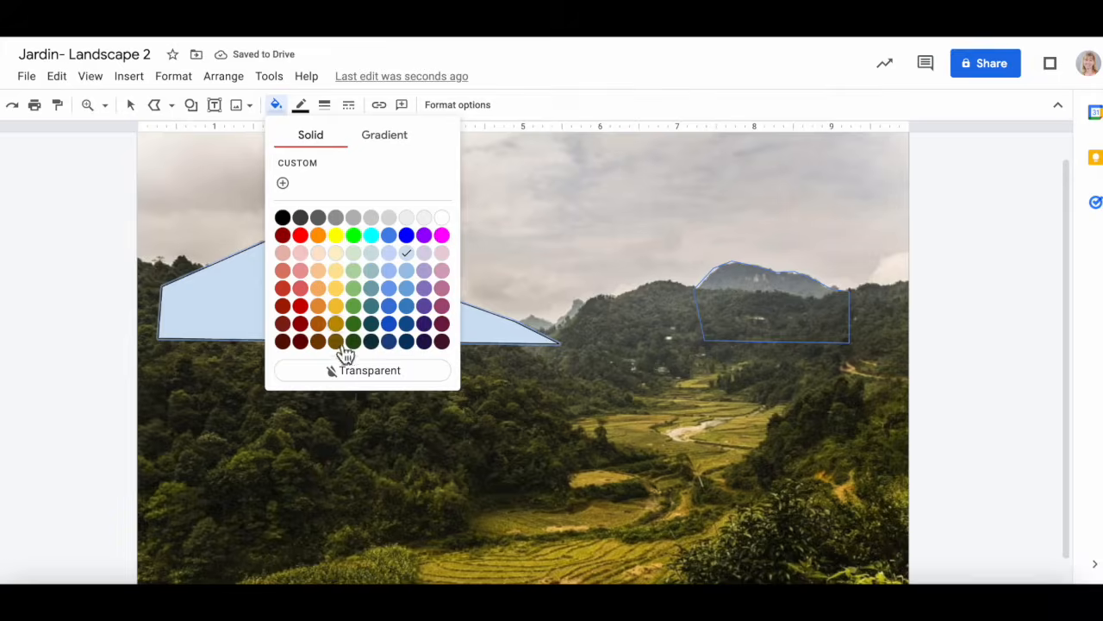
{"action": "left_click", "coordinate": [387, 376]}
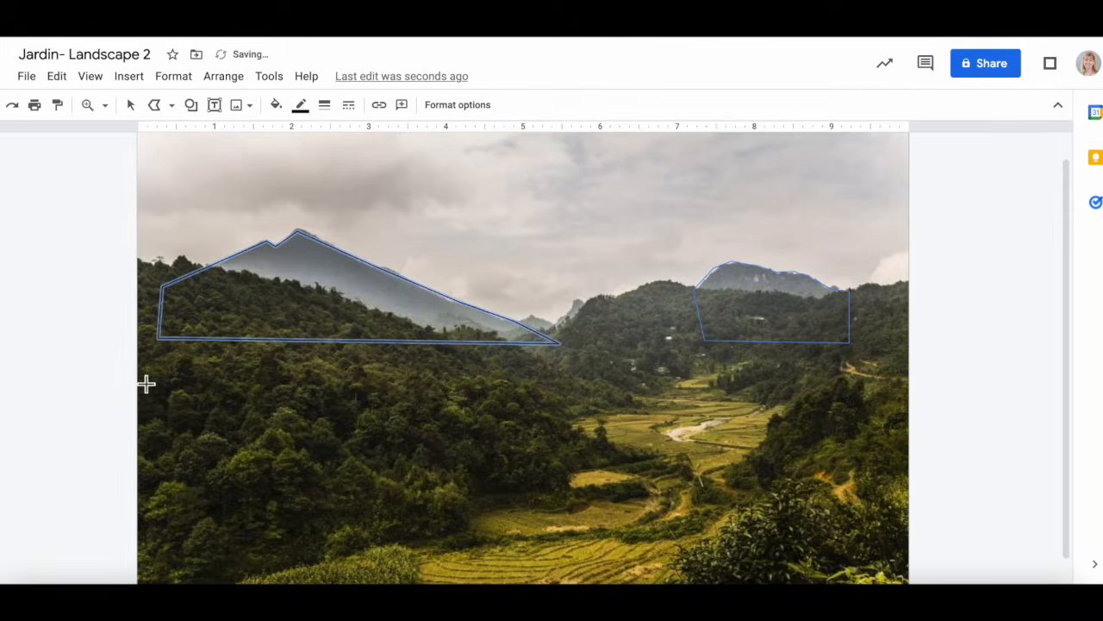
{"action": "left_click", "coordinate": [535, 317]}
{"action": "left_click", "coordinate": [557, 328]}
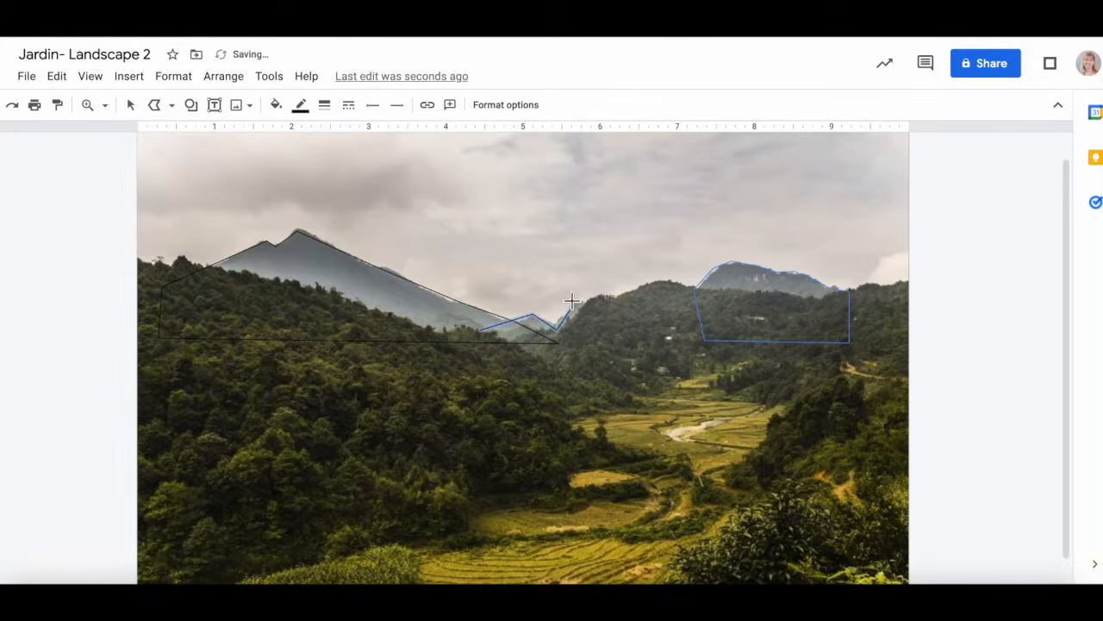
{"action": "key", "text": "ctrl+z"}
Trace a closed polyline about 2 inches wide over the small peaks between the two mountains and make its fill transparent
{"action": "left_click", "coordinate": [431, 327]}
{"action": "left_click", "coordinate": [452, 314]}
{"action": "left_click", "coordinate": [489, 330]}
{"action": "left_click", "coordinate": [511, 333]}
{"action": "left_click", "coordinate": [535, 318]}
{"action": "left_click", "coordinate": [558, 327]}
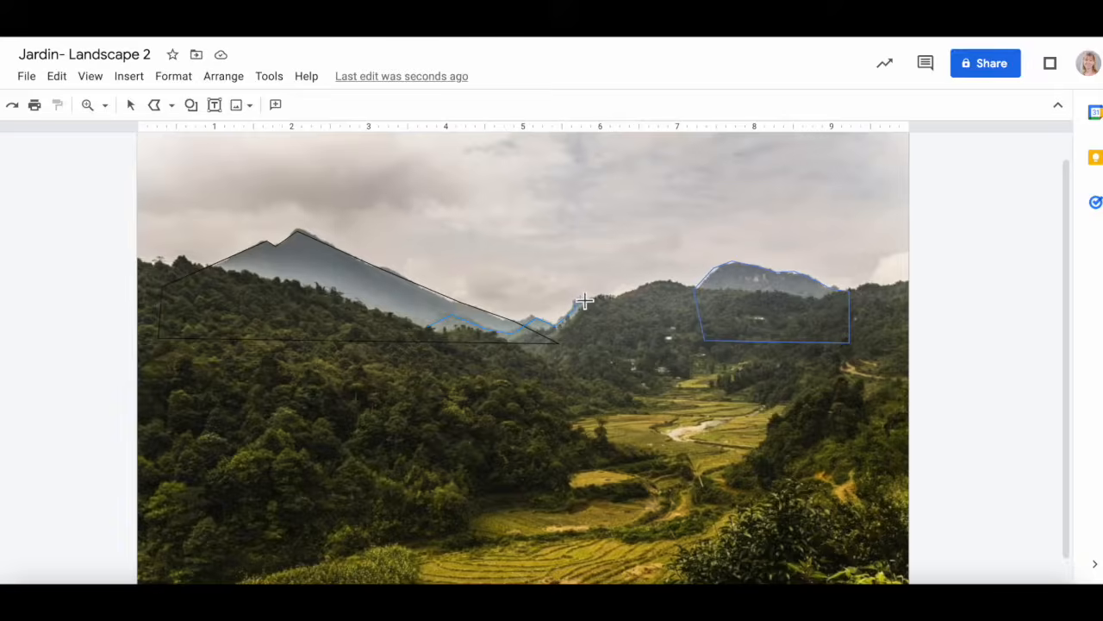
{"action": "left_click", "coordinate": [578, 300]}
{"action": "left_click", "coordinate": [586, 364]}
{"action": "left_click", "coordinate": [424, 354]}
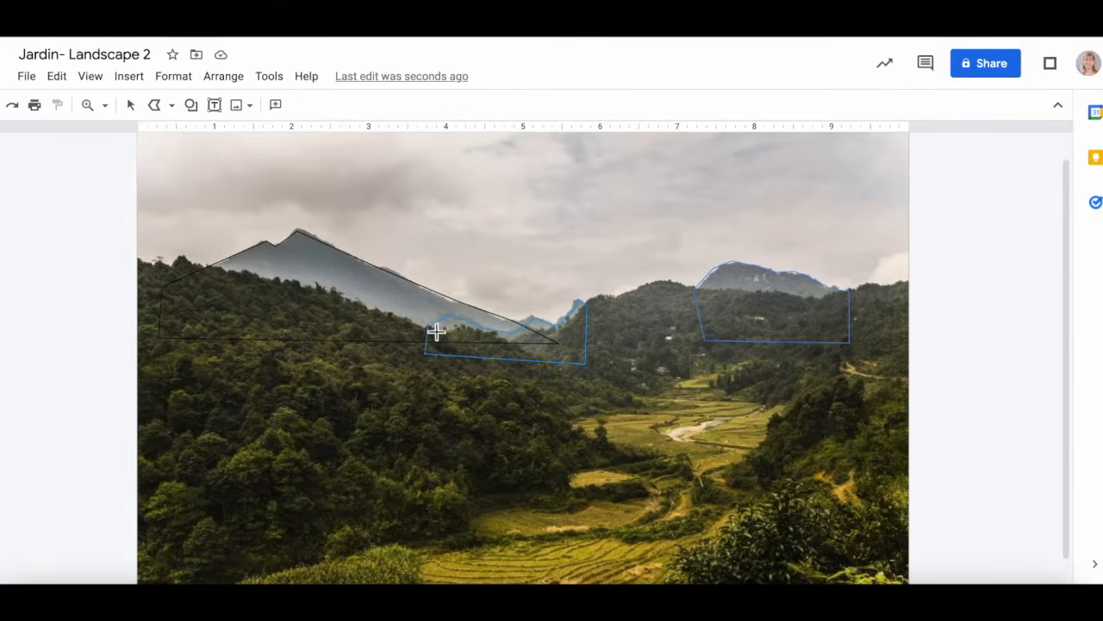
{"action": "left_click", "coordinate": [426, 328]}
{"action": "left_click", "coordinate": [285, 121]}
{"action": "left_click", "coordinate": [353, 374]}
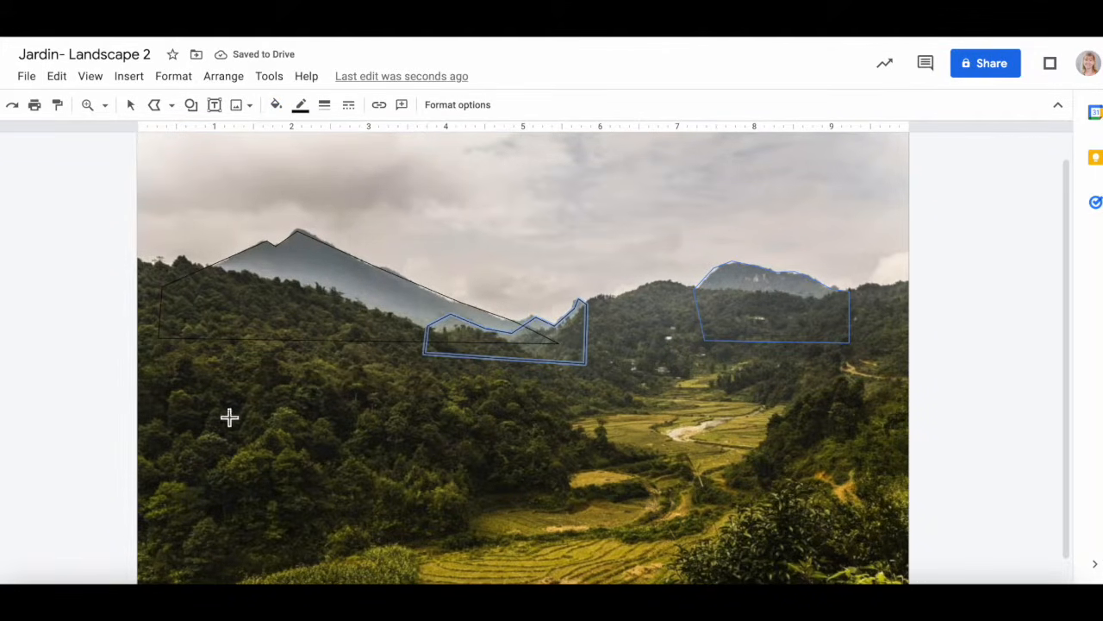
Trace a closed polyline about 7 inches wide around the forested left hillside down to the rice fields, and make its fill transparent
{"action": "left_click", "coordinate": [105, 105]}
{"action": "left_click", "coordinate": [145, 161]}
{"action": "left_click", "coordinate": [105, 105]}
{"action": "left_click", "coordinate": [158, 135]}
{"action": "left_click", "coordinate": [159, 108]}
{"action": "left_click", "coordinate": [156, 106]}
{"action": "left_click", "coordinate": [174, 271]}
{"action": "left_click", "coordinate": [326, 294]}
{"action": "left_click", "coordinate": [439, 334]}
{"action": "left_click", "coordinate": [545, 392]}
{"action": "left_click", "coordinate": [562, 422]}
{"action": "left_click", "coordinate": [653, 443]}
{"action": "left_click", "coordinate": [569, 457]}
{"action": "left_click", "coordinate": [563, 472]}
{"action": "left_click", "coordinate": [483, 481]}
{"action": "left_click", "coordinate": [481, 515]}
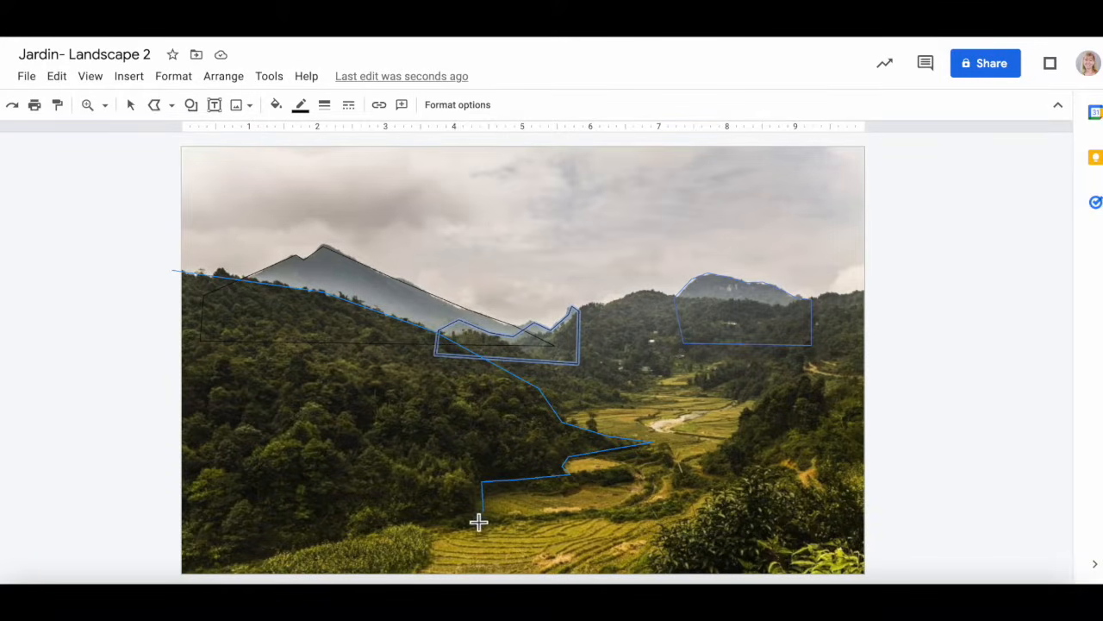
{"action": "left_click", "coordinate": [384, 527]}
{"action": "left_click", "coordinate": [175, 571]}
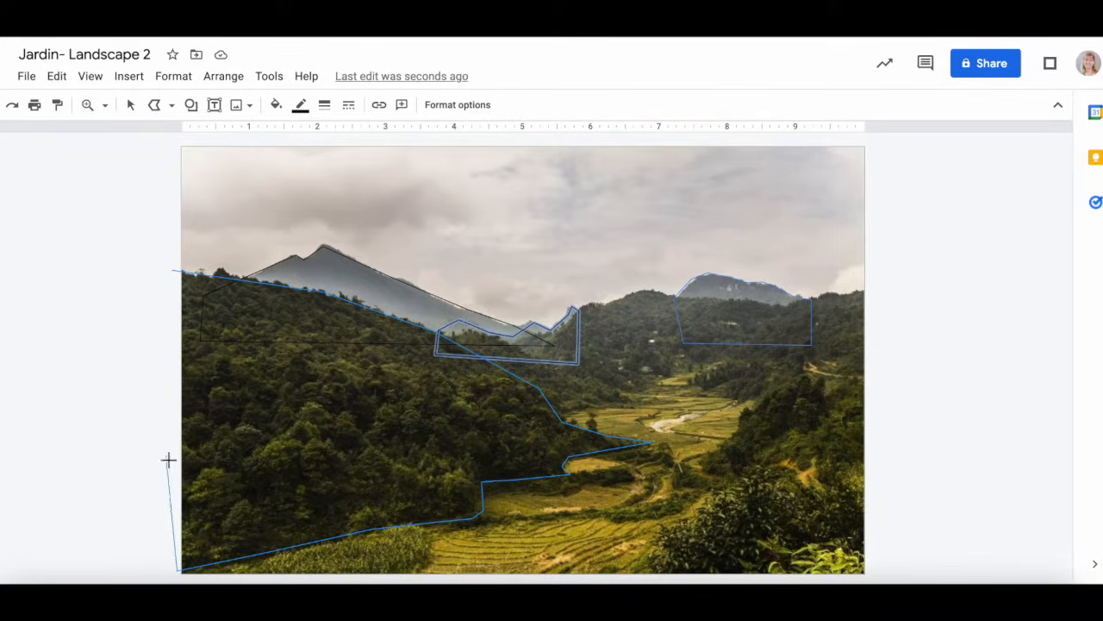
{"action": "left_click", "coordinate": [174, 272]}
{"action": "left_click", "coordinate": [277, 105]}
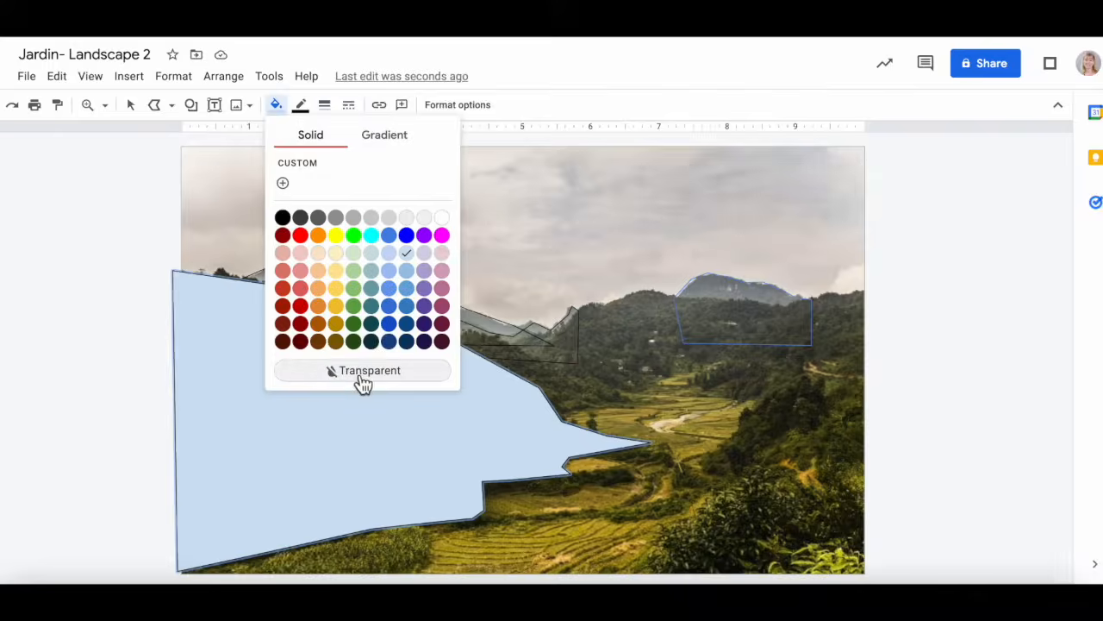
{"action": "left_click", "coordinate": [362, 377]}
Fill the tall left-hand mountain shape with the palest solid orange
{"action": "left_click", "coordinate": [131, 105]}
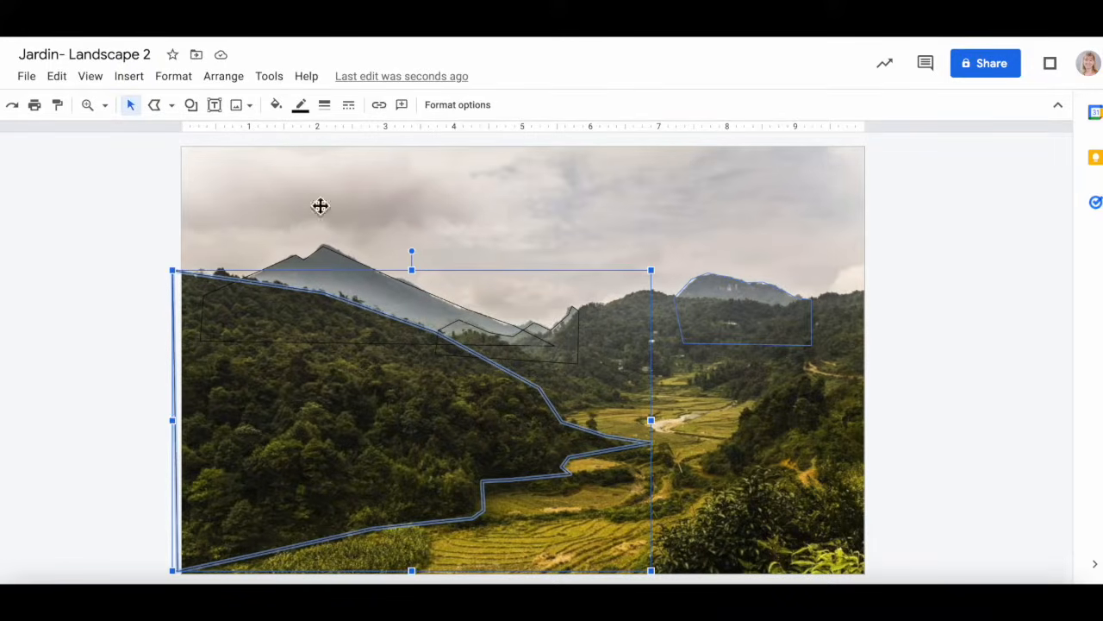
{"action": "left_click", "coordinate": [332, 252]}
{"action": "left_click", "coordinate": [276, 106]}
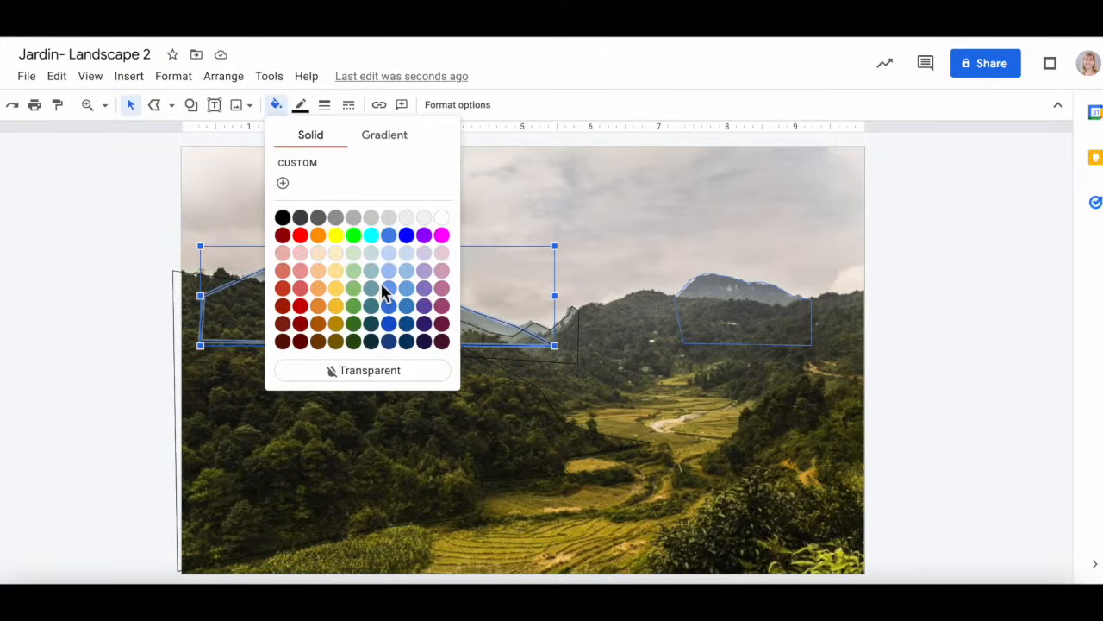
{"action": "left_click", "coordinate": [318, 253]}
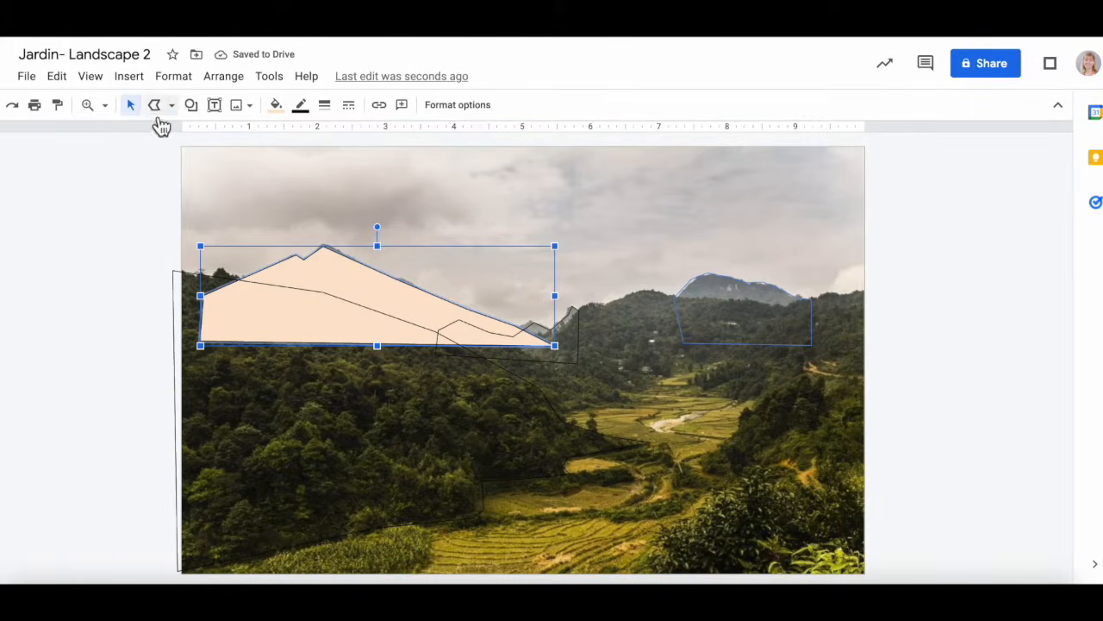
Fill the distant right-hand mountain shape with solid orange, trying the palest tint and settling on the next darker one
{"action": "left_click", "coordinate": [749, 312]}
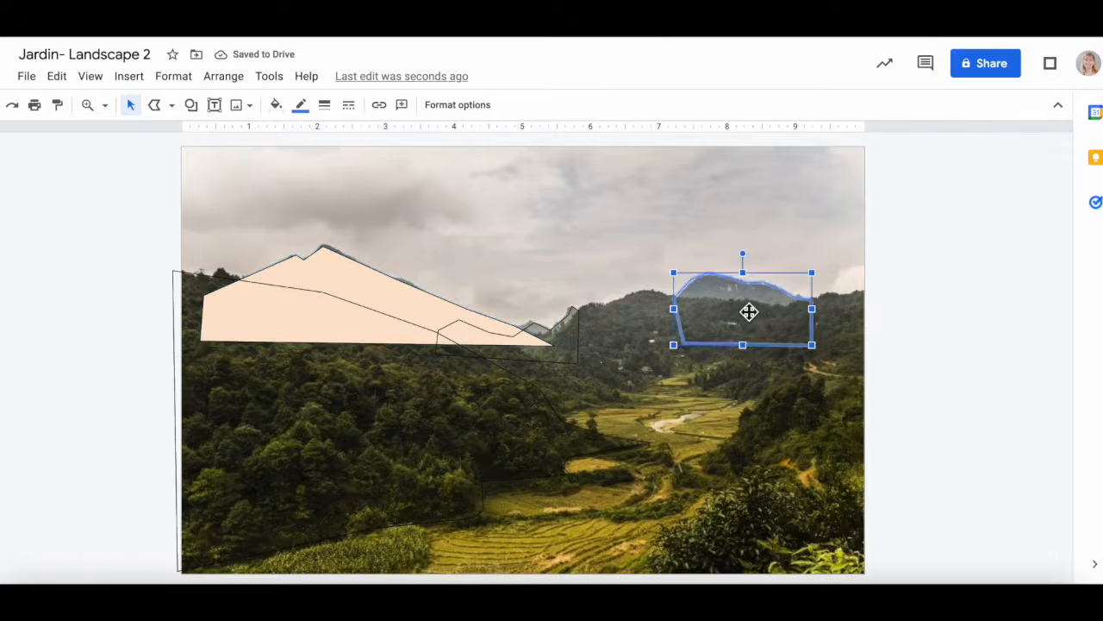
{"action": "left_click", "coordinate": [276, 106]}
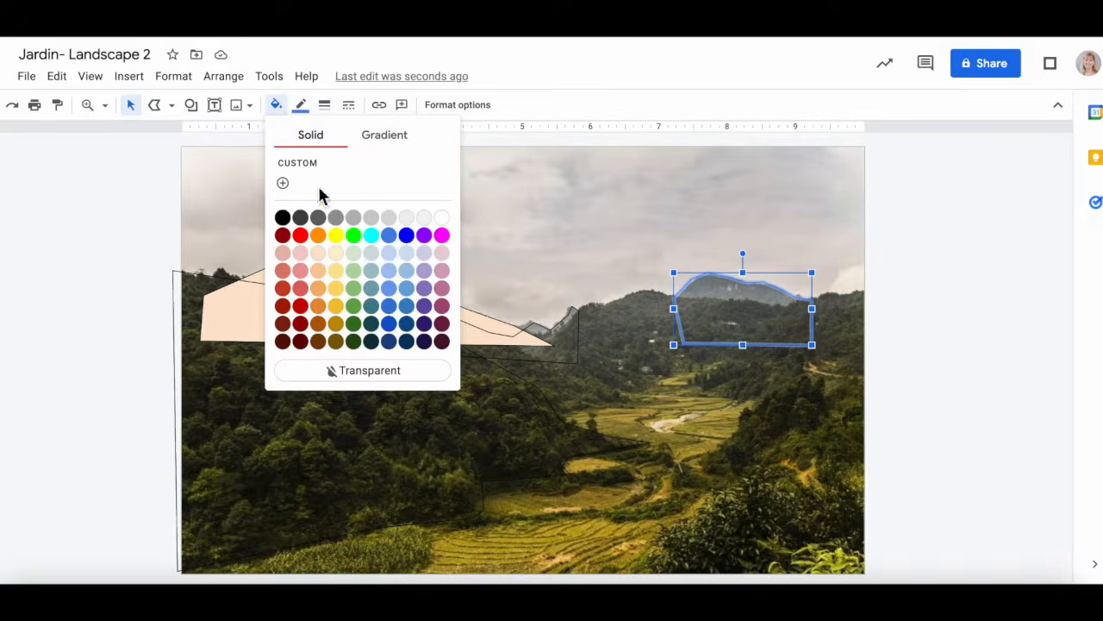
{"action": "left_click", "coordinate": [318, 254]}
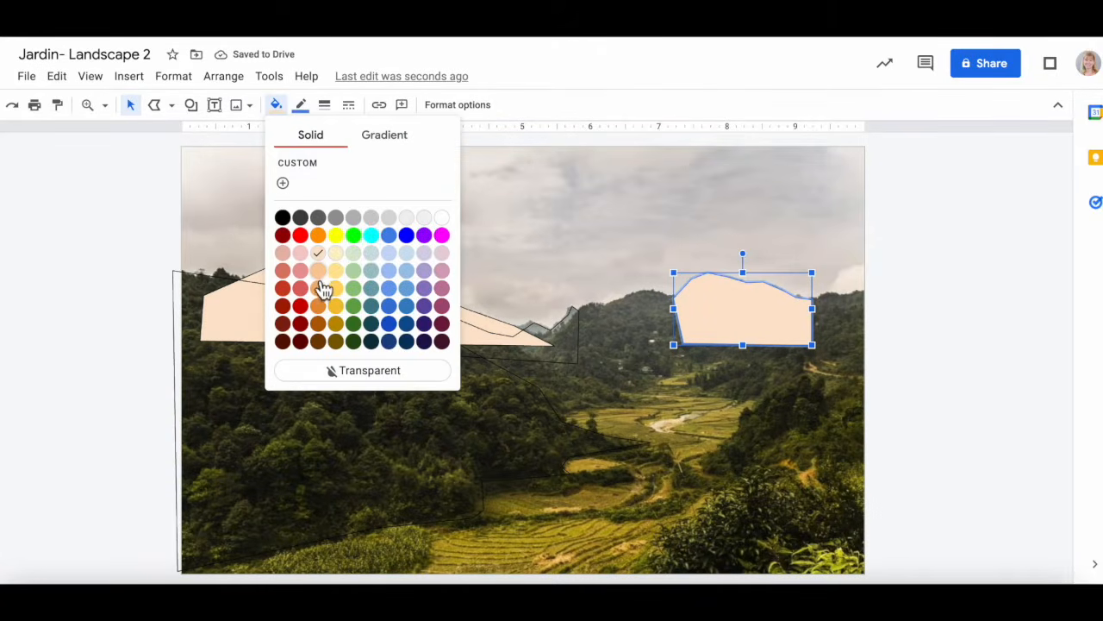
{"action": "left_click", "coordinate": [319, 274]}
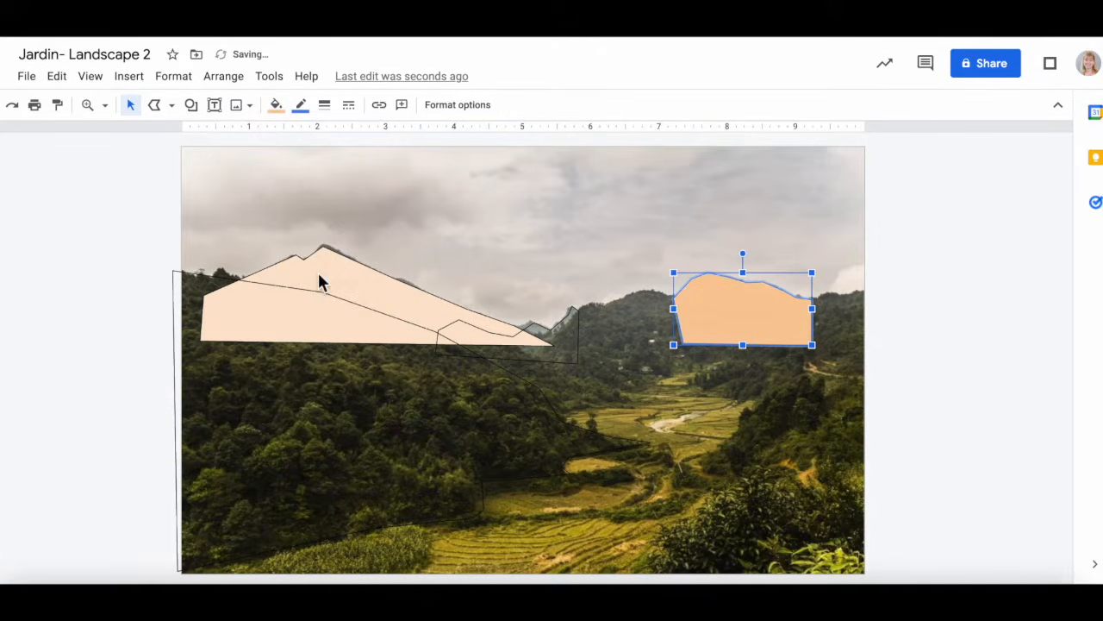
Nudge the small middle peaks shape slightly up and to the left, and fill it with the palest solid orange
{"action": "left_click", "coordinate": [544, 337]}
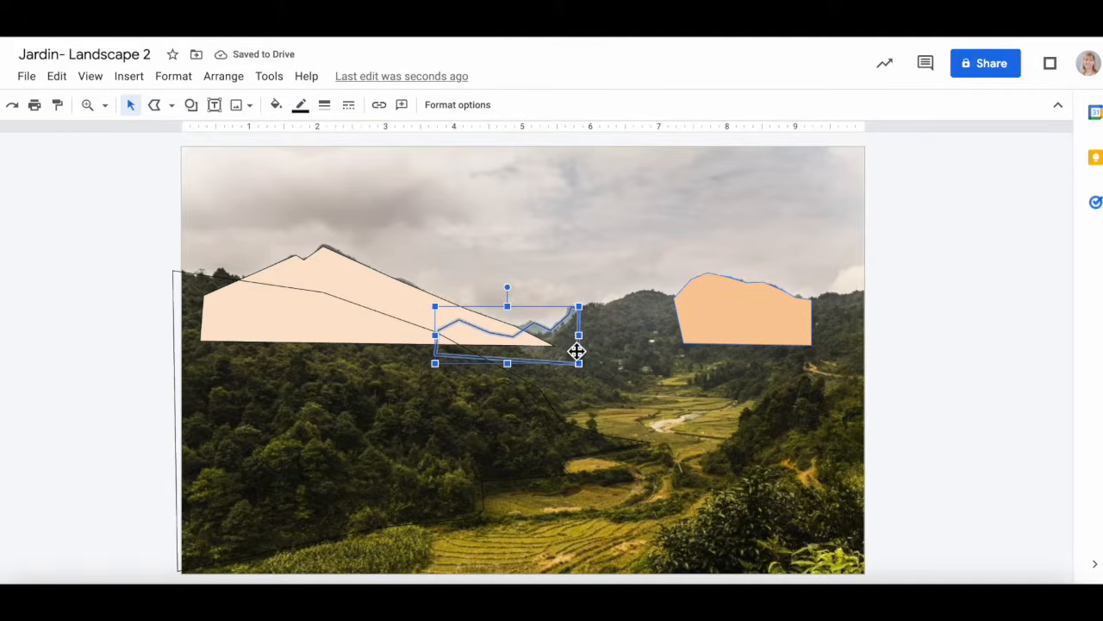
{"action": "left_click_drag", "start_coordinate": [576, 348], "coordinate": [570, 345]}
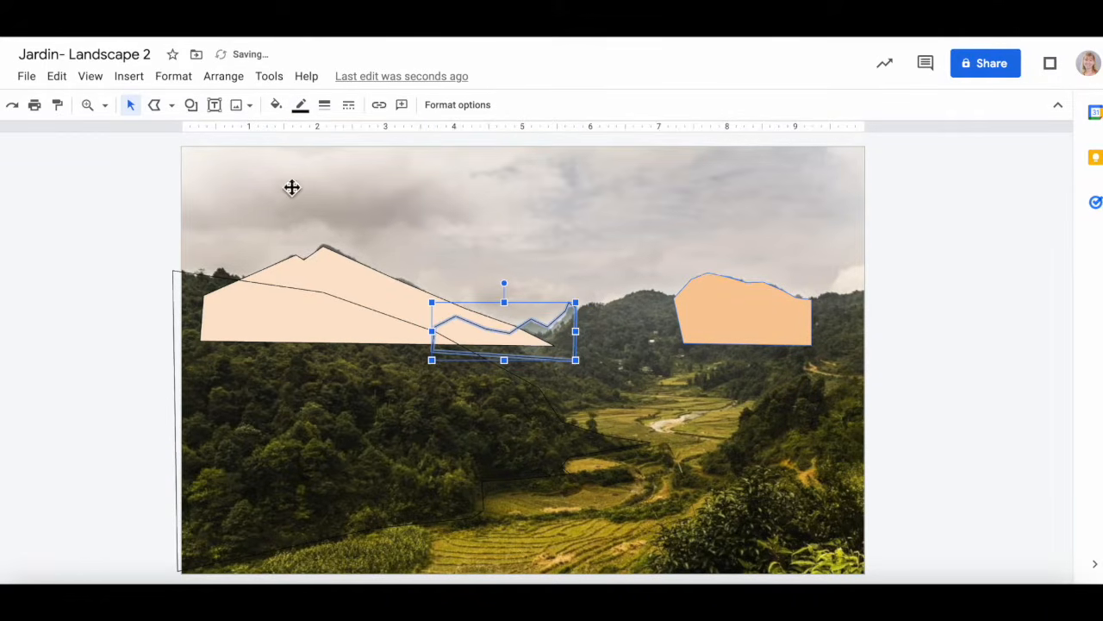
{"action": "left_click", "coordinate": [276, 105]}
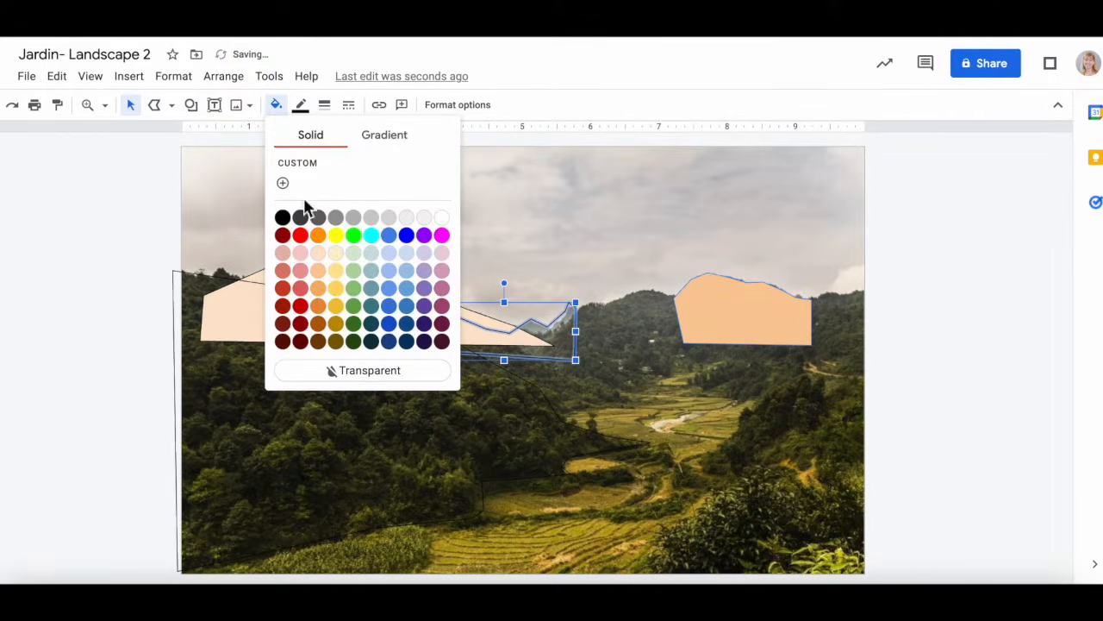
{"action": "left_click", "coordinate": [319, 253]}
Change the tall left-hand mountain's fill to a light orange one shade darker than the small peaks
{"action": "left_click", "coordinate": [332, 284]}
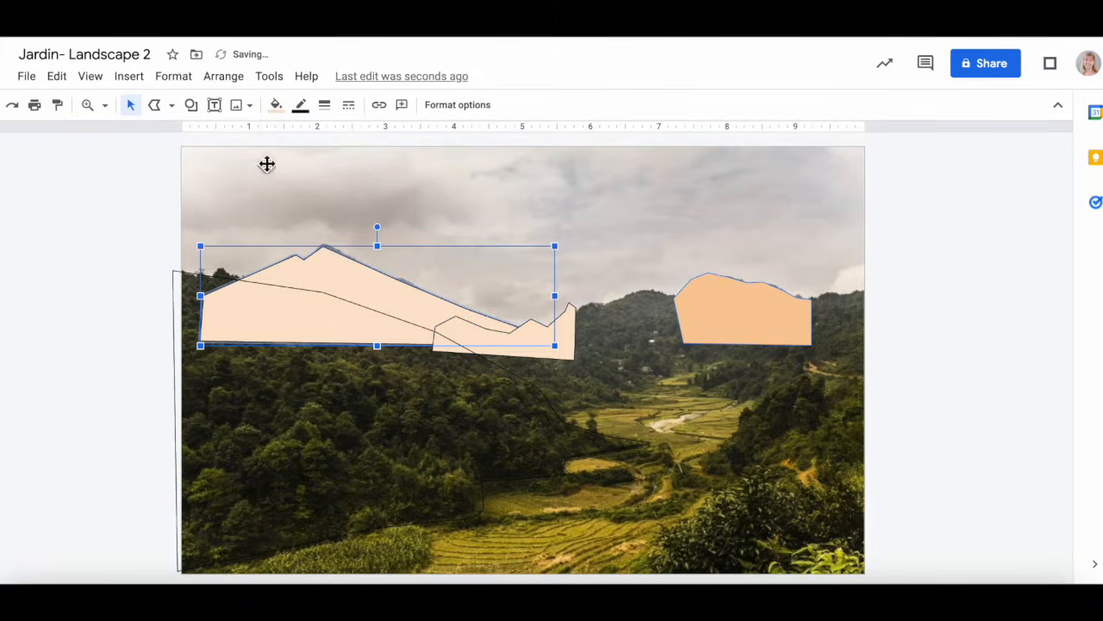
{"action": "left_click", "coordinate": [276, 105]}
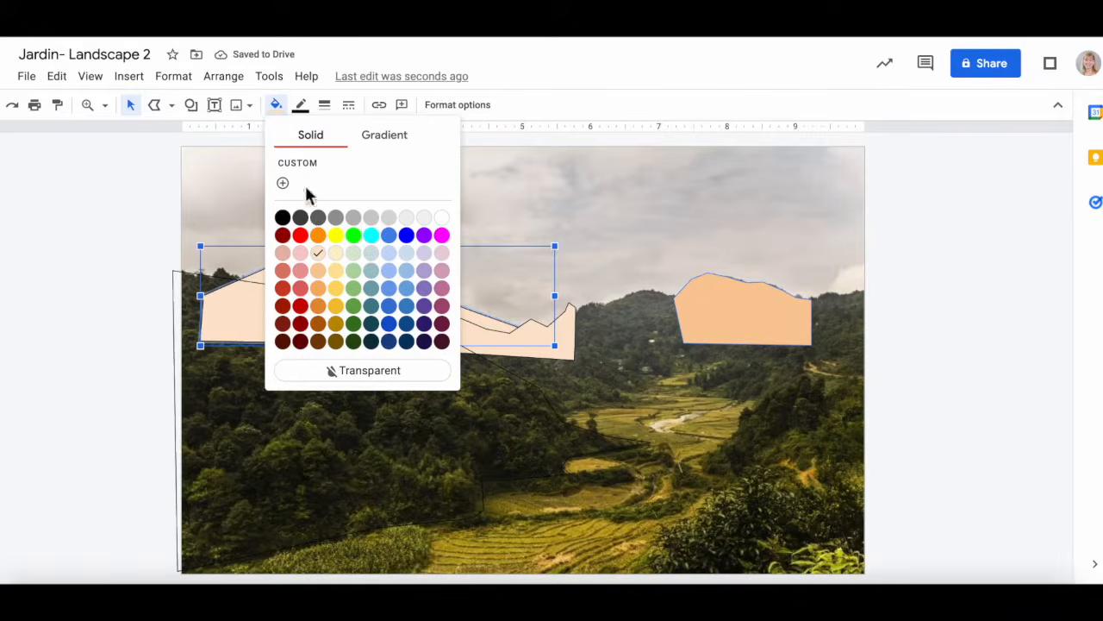
{"action": "left_click", "coordinate": [319, 270]}
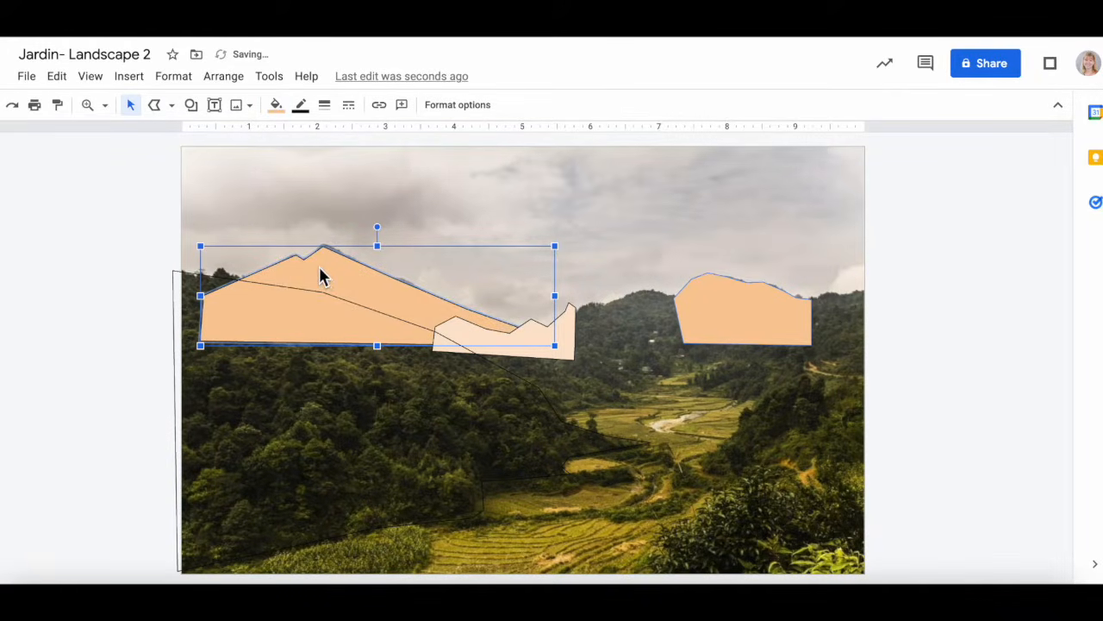
Fill the large left hillside shape with a medium orange one shade darker than the mountain behind it, and deselect it
{"action": "left_click", "coordinate": [302, 453]}
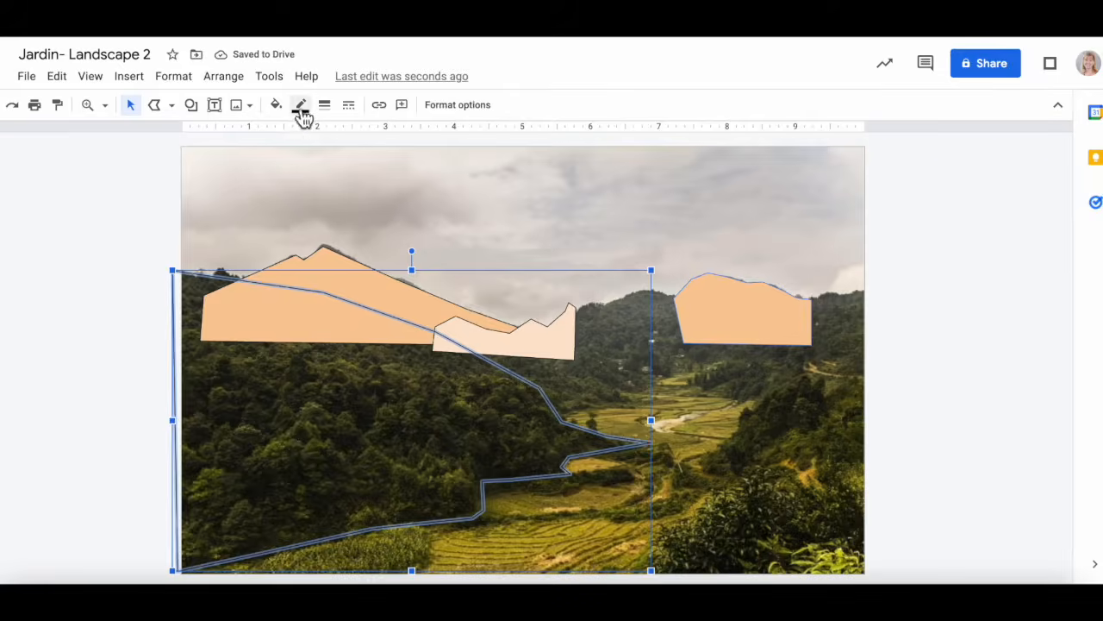
{"action": "left_click", "coordinate": [276, 106]}
{"action": "left_click", "coordinate": [321, 290]}
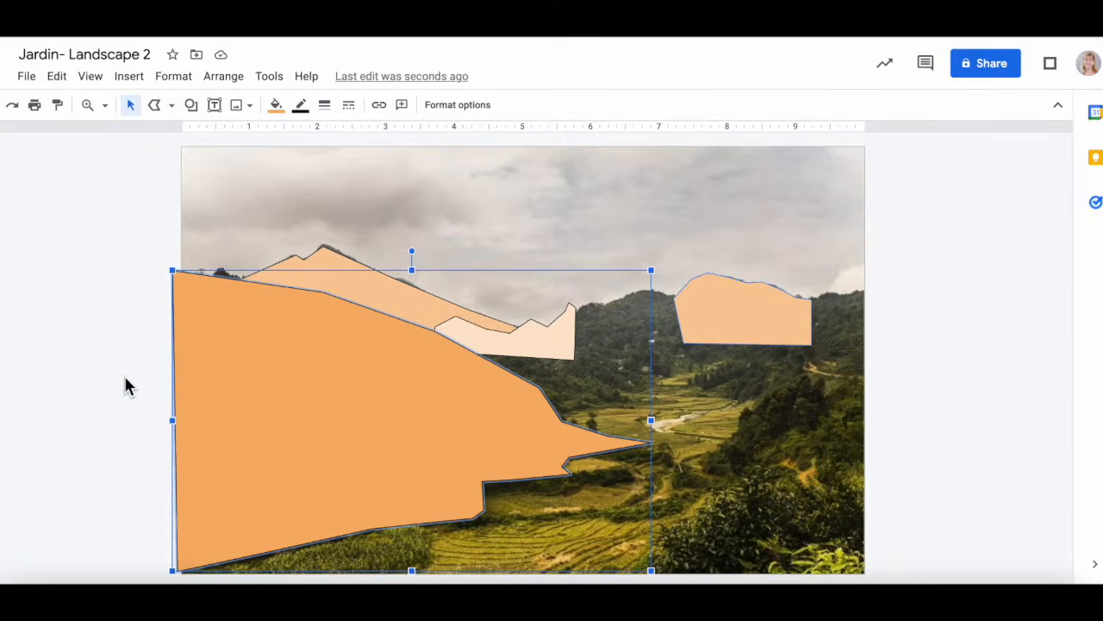
{"action": "left_click", "coordinate": [118, 259]}
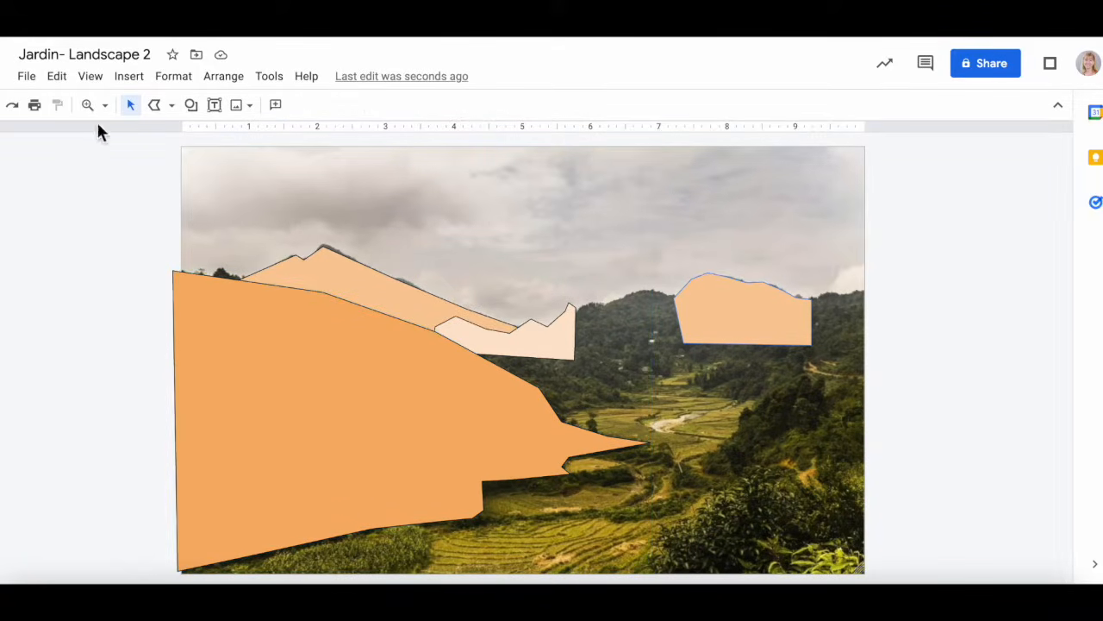
Set the orange-filled shape on the distant right-hand mountain back to a transparent fill
{"action": "left_click", "coordinate": [158, 107]}
{"action": "left_click", "coordinate": [130, 104]}
{"action": "left_click", "coordinate": [753, 325]}
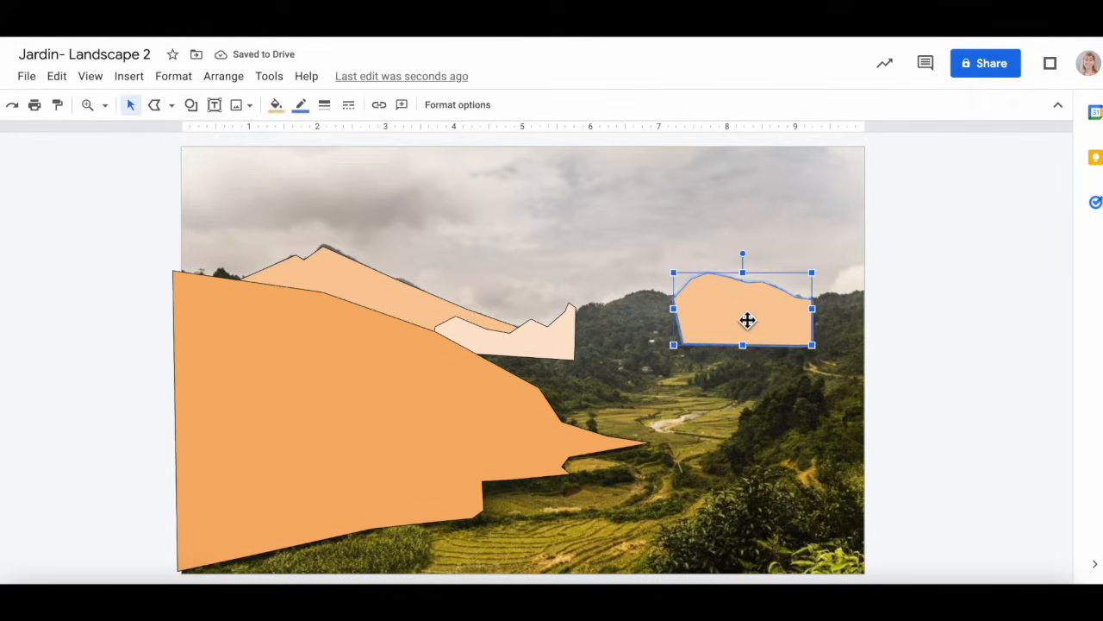
{"action": "left_click", "coordinate": [276, 104]}
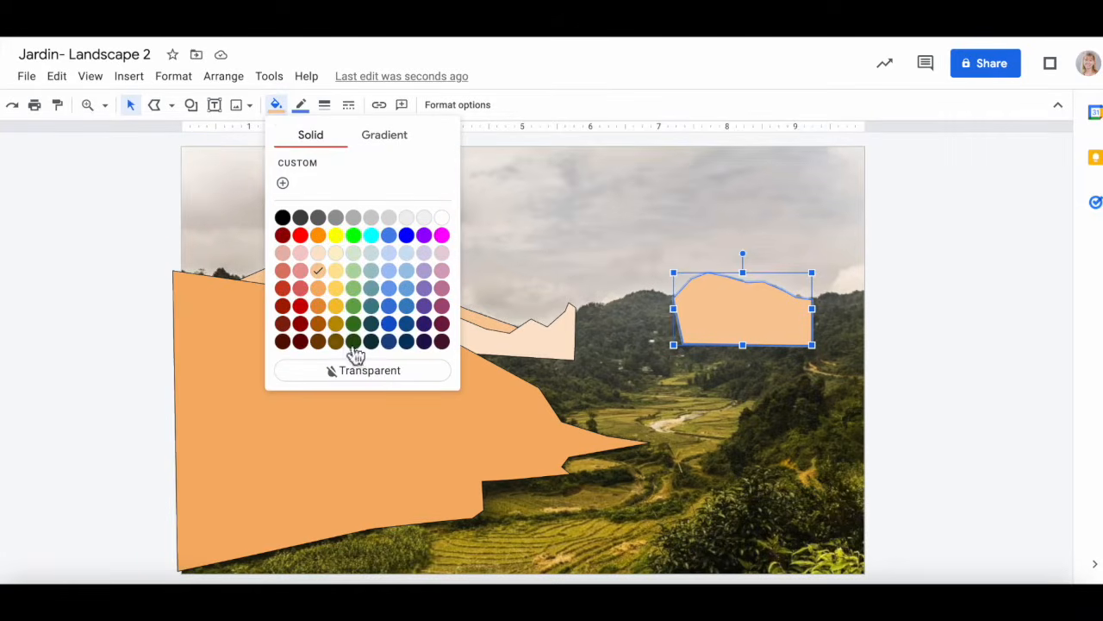
{"action": "left_click", "coordinate": [371, 372]}
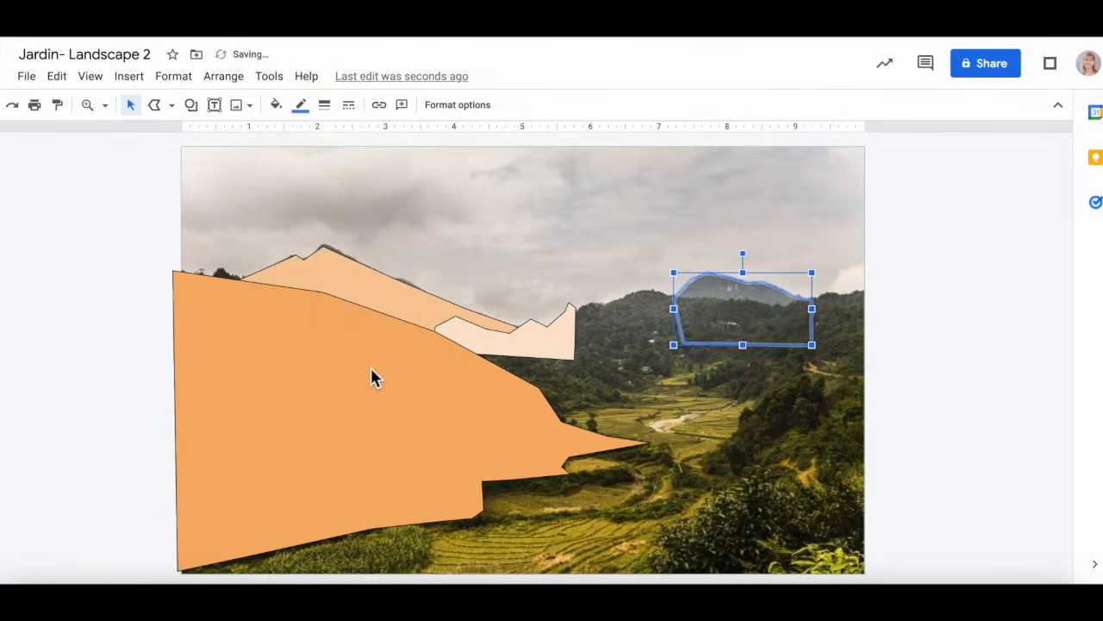
Set the small middle peaks and the tall left-hand mountain back to a transparent fill
{"action": "left_click", "coordinate": [556, 348]}
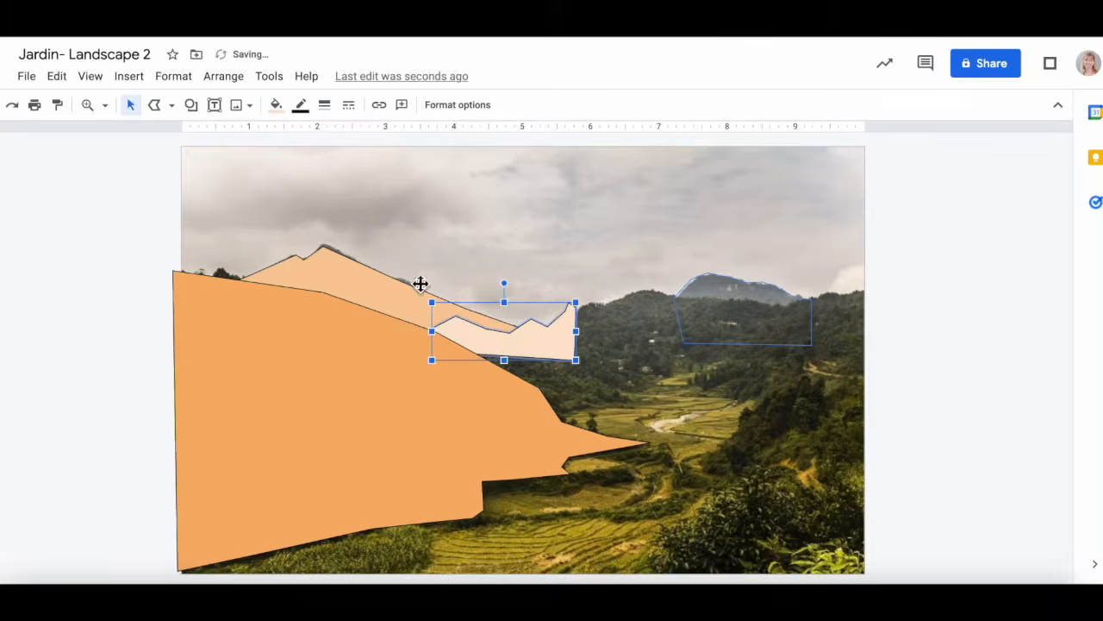
{"action": "left_click", "coordinate": [275, 104]}
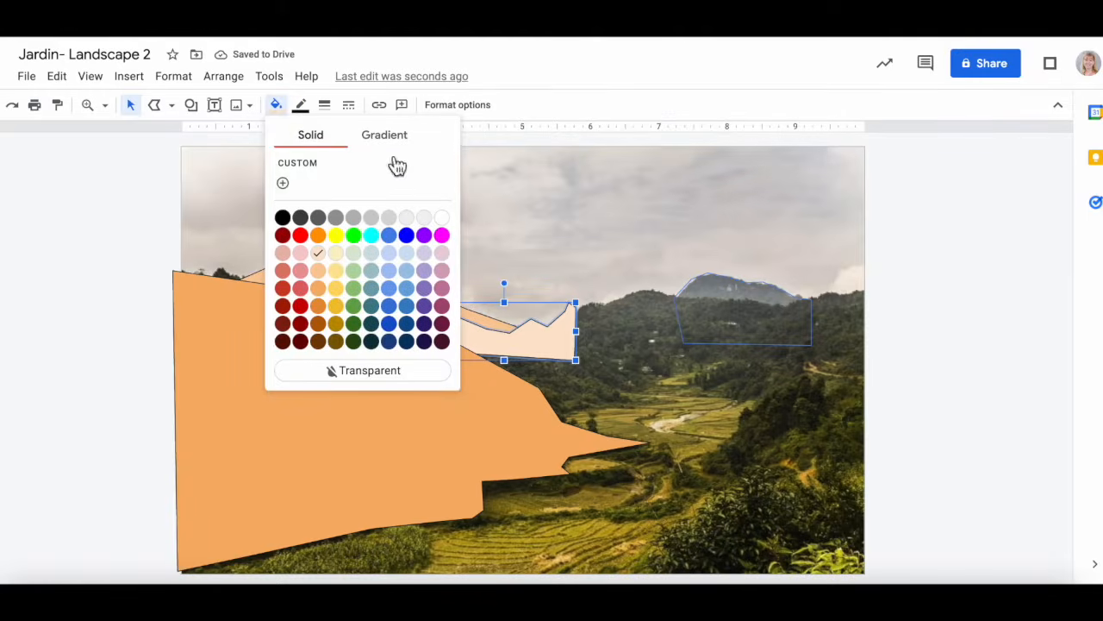
{"action": "left_click", "coordinate": [385, 371]}
{"action": "left_click", "coordinate": [379, 297]}
{"action": "left_click", "coordinate": [276, 104]}
{"action": "left_click", "coordinate": [371, 371]}
Trace the low ridge sloping into the valley beside the large left hillside with a polyline
{"action": "left_click", "coordinate": [321, 445]}
{"action": "left_click", "coordinate": [154, 104]}
{"action": "left_click", "coordinate": [450, 343]}
{"action": "left_click", "coordinate": [632, 402]}
{"action": "left_click", "coordinate": [591, 406]}
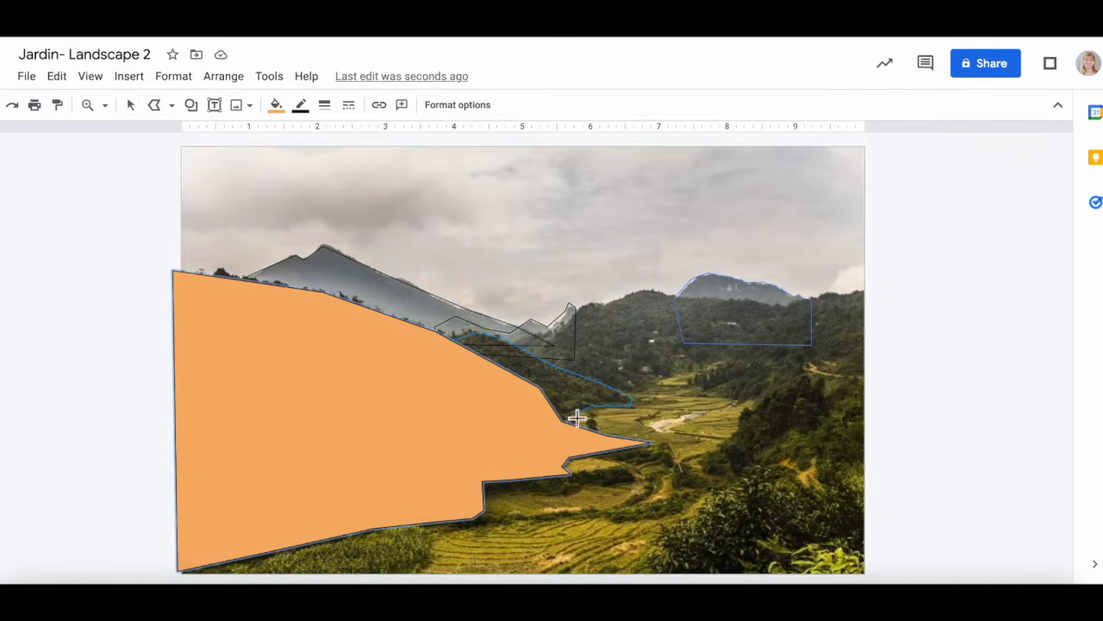
{"action": "double_click", "coordinate": [569, 418]}
Trace the wide hills across the right background as a closed polyline extending past the photo's right edge and behind the left hillside
{"action": "left_click", "coordinate": [153, 105]}
{"action": "left_click", "coordinate": [782, 309]}
{"action": "left_click", "coordinate": [874, 294]}
{"action": "left_click", "coordinate": [873, 418]}
{"action": "left_click", "coordinate": [466, 412]}
{"action": "double_click", "coordinate": [452, 342]}
Trace the grassy foreground patch in the photo's lower-left corner as a closed polyline shape
{"action": "left_click", "coordinate": [154, 106]}
{"action": "left_click", "coordinate": [398, 576]}
{"action": "left_click", "coordinate": [429, 527]}
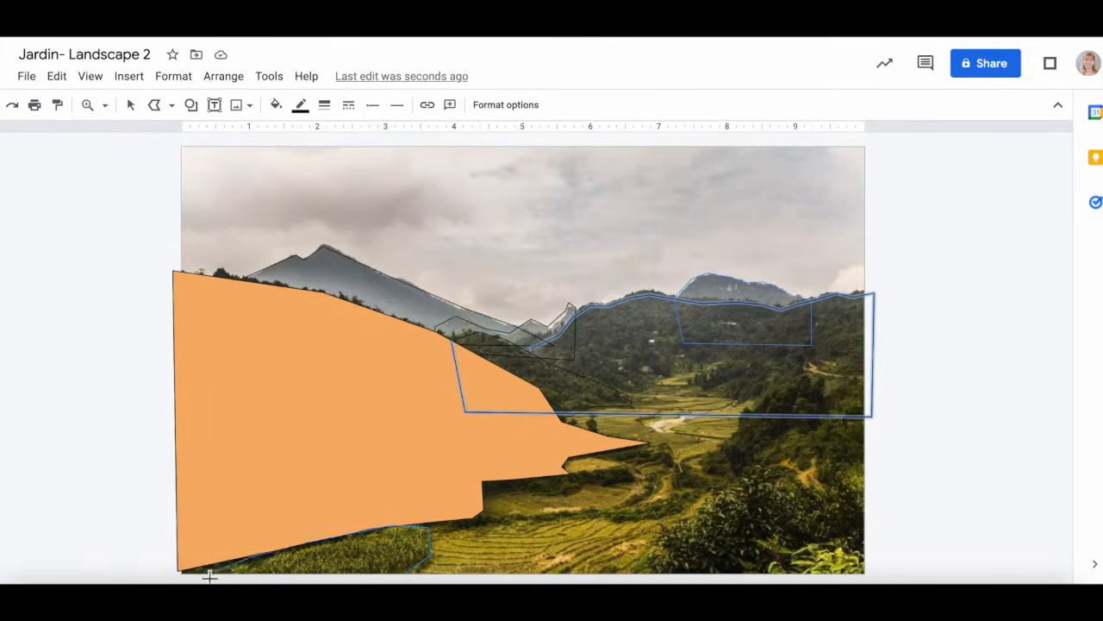
{"action": "left_click", "coordinate": [209, 576]}
{"action": "left_click", "coordinate": [406, 574]}
Trace the bushes in the photo's lower-right corner as a closed polyline shape with a transparent fill
{"action": "left_click", "coordinate": [155, 105]}
{"action": "left_click", "coordinate": [795, 466]}
{"action": "left_click", "coordinate": [276, 104]}
{"action": "left_click", "coordinate": [322, 445]}
Trace the wooded right hillside above the bushes as a closed polyline and make its fill transparent
{"action": "left_click", "coordinate": [155, 105]}
{"action": "left_click", "coordinate": [883, 477]}
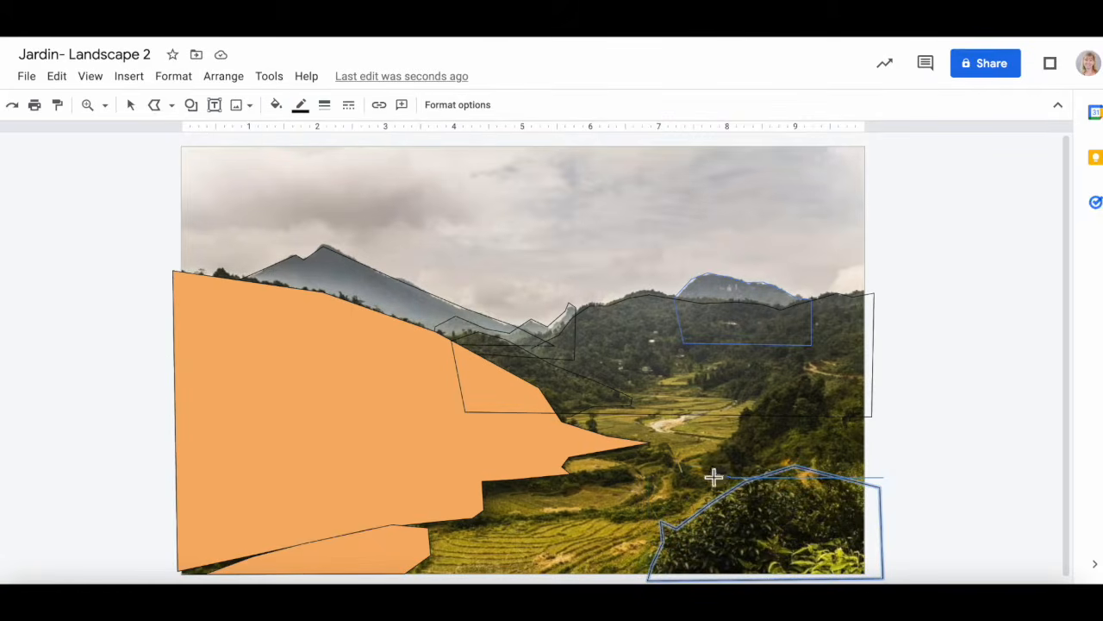
{"action": "left_click", "coordinate": [883, 478]}
{"action": "left_click", "coordinate": [276, 104]}
{"action": "left_click", "coordinate": [362, 370]}
Fill the lower-right bushes shape and the lower-left foreground shape with the darkest orange-brown
{"action": "left_click", "coordinate": [724, 496]}
{"action": "left_click", "coordinate": [276, 105]}
{"action": "left_click", "coordinate": [319, 341]}
{"action": "left_click", "coordinate": [362, 551]}
{"action": "left_click", "coordinate": [276, 104]}
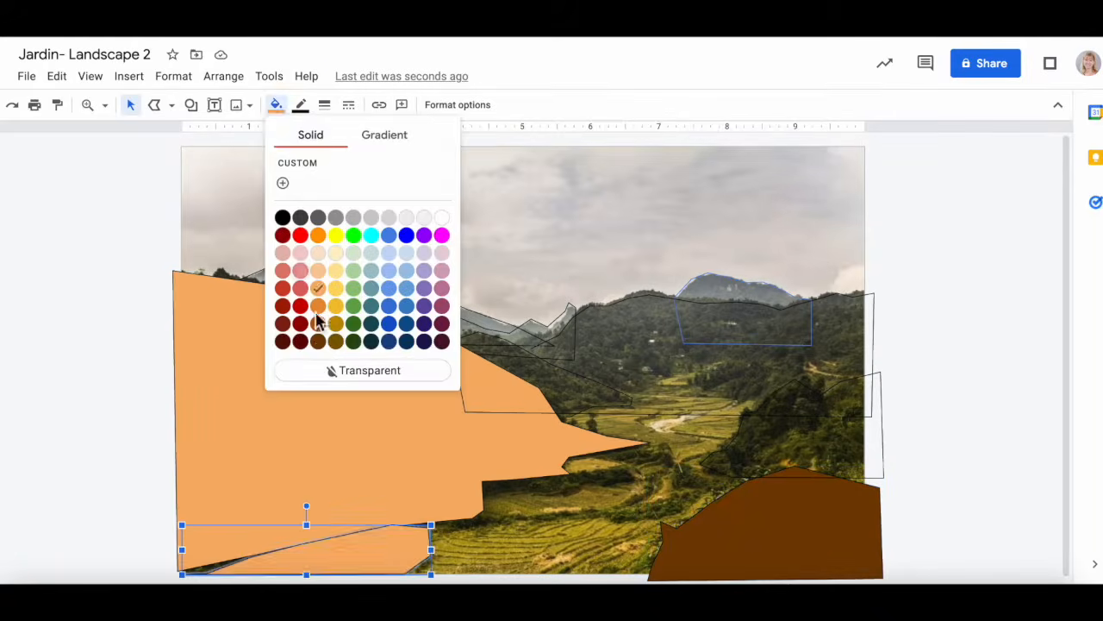
{"action": "left_click", "coordinate": [318, 341]}
Fill the large left hillside with the second-darkest orange and the right hillside with an orange one shade lighter
{"action": "left_click", "coordinate": [318, 323]}
{"action": "left_click", "coordinate": [276, 105]}
{"action": "left_click", "coordinate": [318, 306]}
Fill the tall left-hand mountain with light orange, and the small middle peaks and distant right-hand mountain with the palest orange
{"action": "left_click", "coordinate": [546, 387]}
{"action": "left_click", "coordinate": [318, 271]}
{"action": "left_click", "coordinate": [534, 331]}
{"action": "left_click", "coordinate": [318, 252]}
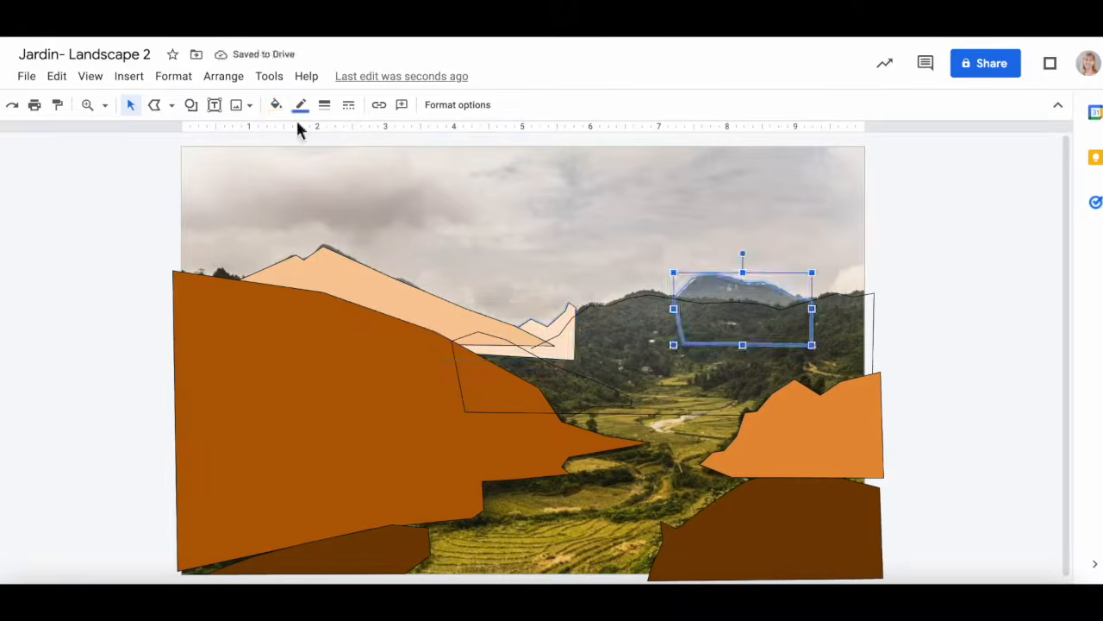
{"action": "left_click", "coordinate": [276, 104]}
{"action": "left_click", "coordinate": [318, 252]}
Fill the wide right background hills with light orange and reorder them behind the ridge and nearer hillsides
{"action": "left_click", "coordinate": [603, 304]}
{"action": "left_click", "coordinate": [276, 104]}
{"action": "left_click", "coordinate": [320, 273]}
{"action": "key", "text": "ctrl+Down"}
{"action": "key", "text": "ctrl+Down"}
{"action": "key", "text": "ctrl+Down"}
{"action": "key", "text": "ctrl+Up"}
Move the tall left-hand mountain's lower end point down and slightly right, behind the ridge
{"action": "left_click", "coordinate": [447, 319]}
{"action": "left_click_drag", "start_coordinate": [554, 346], "coordinate": [562, 365]}
{"action": "double_click", "coordinate": [448, 324]}
Raise the points along the large left hillside's upper edge slightly, at its left corner and its bend
{"action": "double_click", "coordinate": [254, 306]}
{"action": "left_click_drag", "start_coordinate": [174, 271], "coordinate": [173, 264]}
{"action": "left_click_drag", "start_coordinate": [325, 292], "coordinate": [325, 289]}
Extend the small middle peaks shape's right-hand point behind the wide background hills
{"action": "double_click", "coordinate": [668, 297]}
{"action": "double_click", "coordinate": [562, 317]}
{"action": "left_click_drag", "start_coordinate": [576, 311], "coordinate": [594, 315]}
{"action": "double_click", "coordinate": [733, 289]}
Reshape the lower-left foreground by moving its left point outward and raising its upper edge
{"action": "double_click", "coordinate": [344, 552]}
{"action": "left_click_drag", "start_coordinate": [211, 573], "coordinate": [180, 565]}
{"action": "left_click_drag", "start_coordinate": [302, 543], "coordinate": [312, 528]}
Reshape the lower-right foreground by moving its upper-right corner up and outward and adjusting its peak
{"action": "left_click", "coordinate": [855, 466]}
{"action": "double_click", "coordinate": [776, 534]}
{"action": "left_click_drag", "start_coordinate": [880, 488], "coordinate": [888, 475]}
{"action": "left_click_drag", "start_coordinate": [795, 479], "coordinate": [795, 466]}
Draw a closed polyline over the valley floor, from the background hills down past the photo's lower edge
{"action": "left_click", "coordinate": [155, 105]}
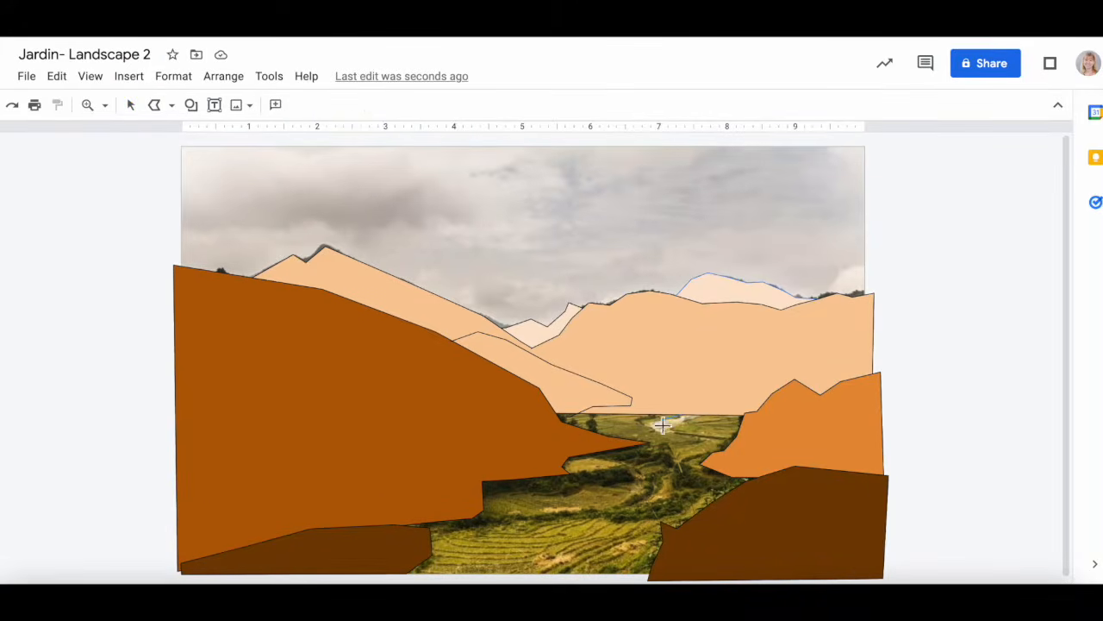
{"action": "left_click", "coordinate": [558, 413]}
{"action": "left_click", "coordinate": [744, 416]}
{"action": "left_click", "coordinate": [389, 576]}
{"action": "left_click", "coordinate": [397, 513]}
{"action": "left_click", "coordinate": [484, 437]}
{"action": "left_click", "coordinate": [559, 414]}
Fill the valley floor with the palest orange and send it behind the hillsides and foreground shapes
{"action": "left_click", "coordinate": [276, 104]}
{"action": "left_click", "coordinate": [321, 256]}
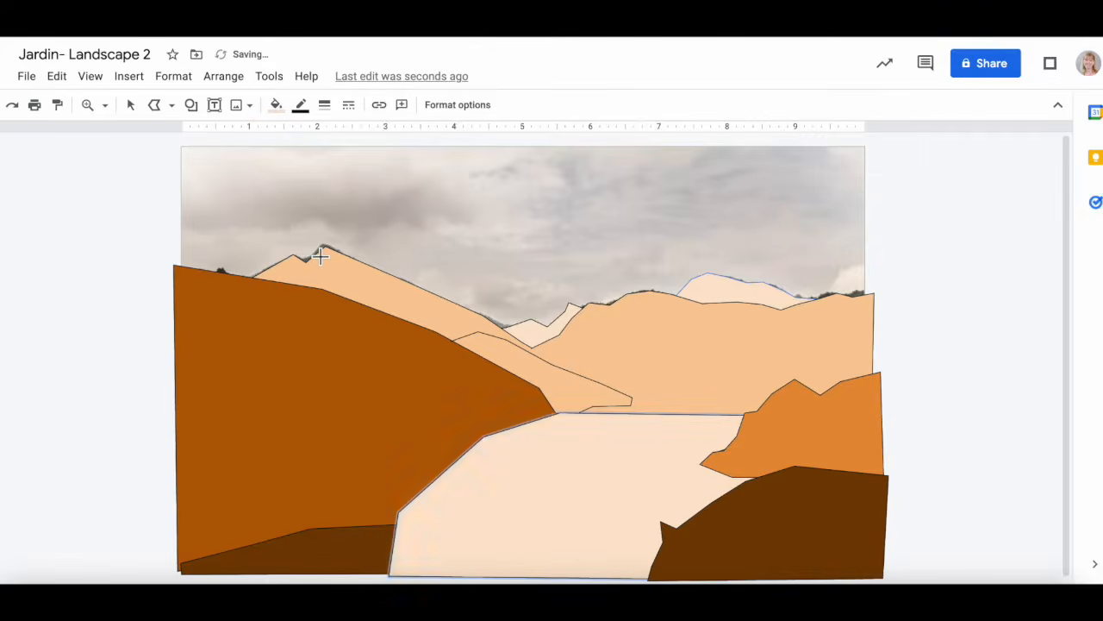
{"action": "key", "text": "ctrl+Down"}
{"action": "key", "text": "ctrl+Down"}
{"action": "left_click", "coordinate": [592, 414]}
{"action": "double_click", "coordinate": [588, 400]}
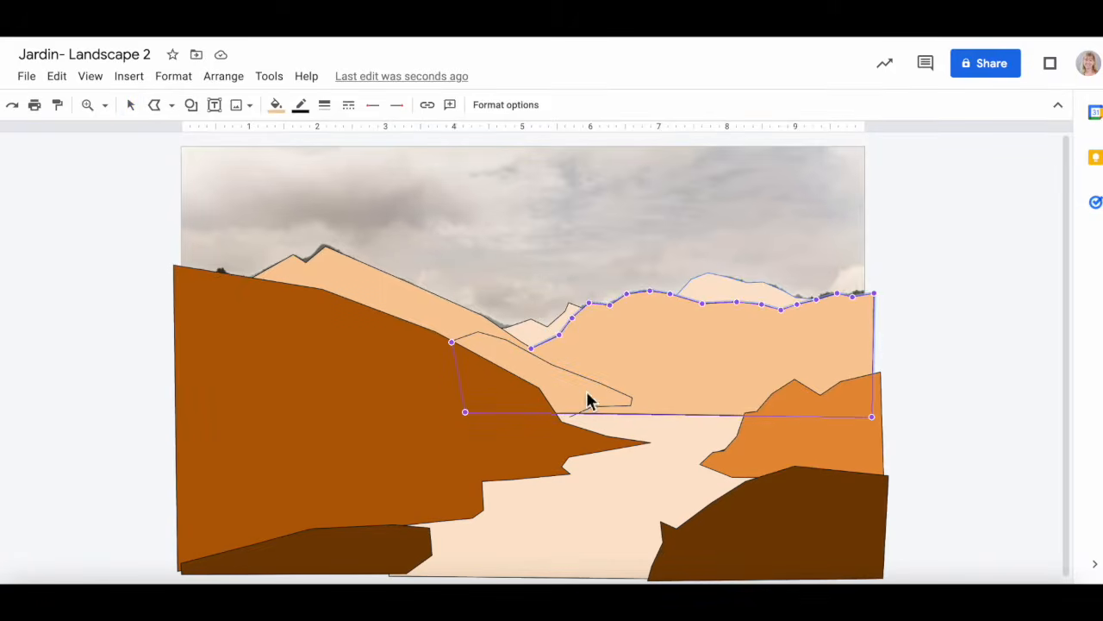
{"action": "key", "text": "Escape"}
Move the low ridge's lower end point to meet the edge of the large left hillside
{"action": "double_click", "coordinate": [632, 399]}
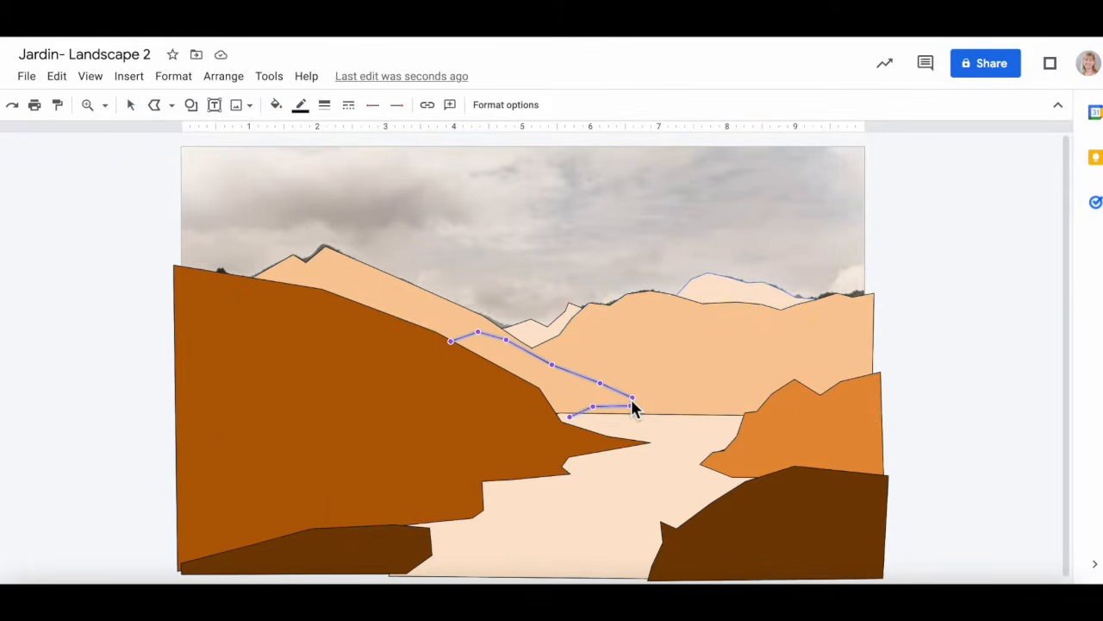
{"action": "left_click", "coordinate": [565, 418]}
{"action": "left_click_drag", "start_coordinate": [566, 418], "coordinate": [557, 415]}
Fill the low ridge with a medium orange one shade darker than the background hills
{"action": "left_click", "coordinate": [275, 105]}
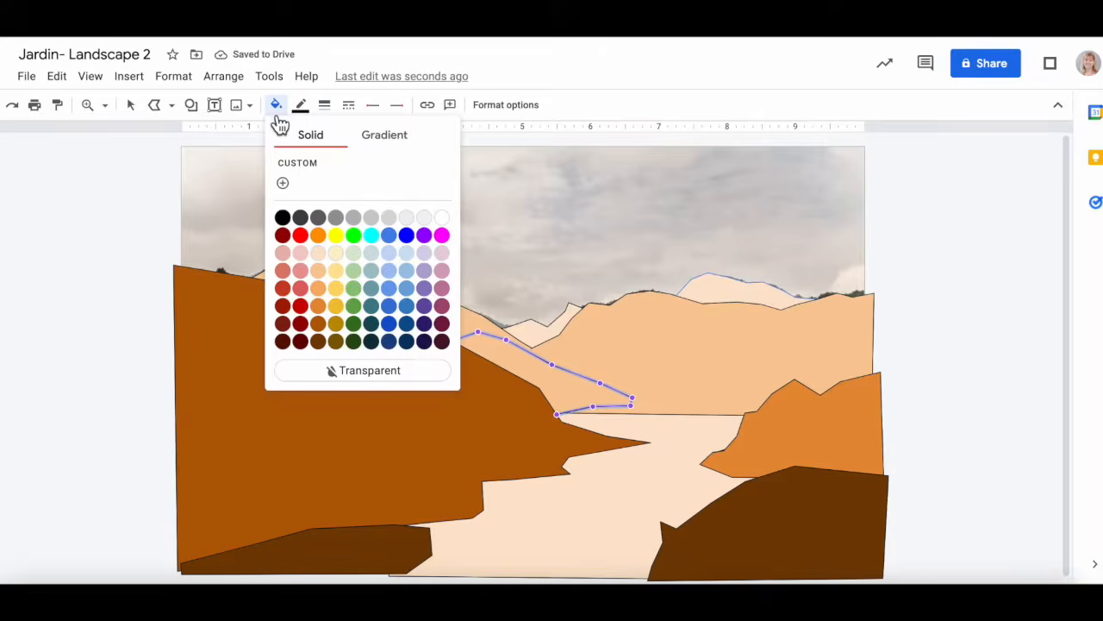
{"action": "left_click", "coordinate": [328, 278]}
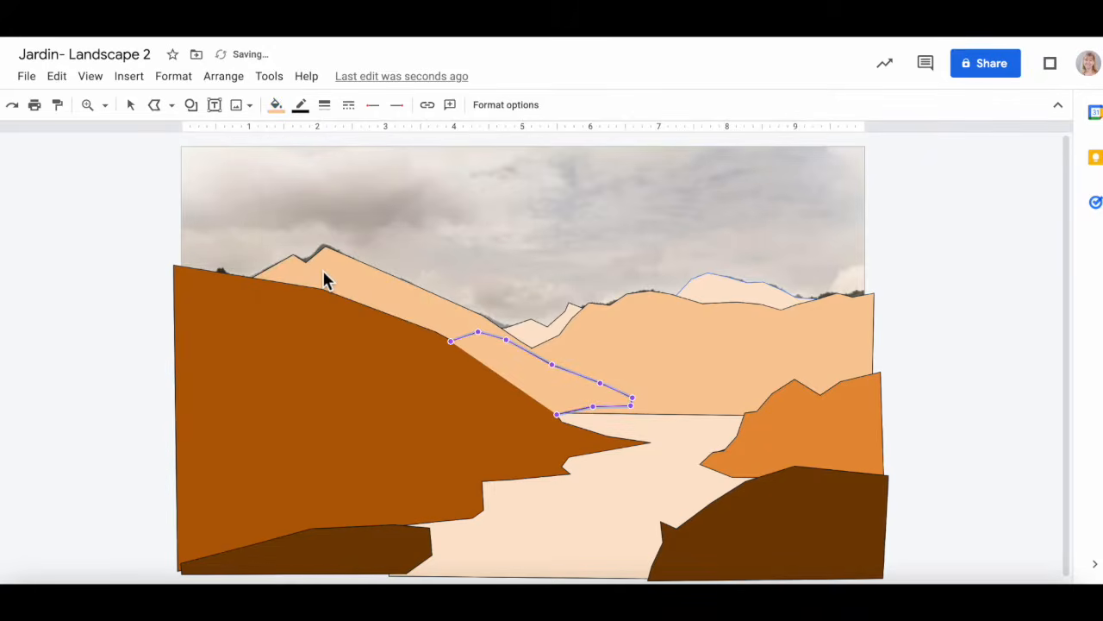
{"action": "left_click", "coordinate": [276, 105]}
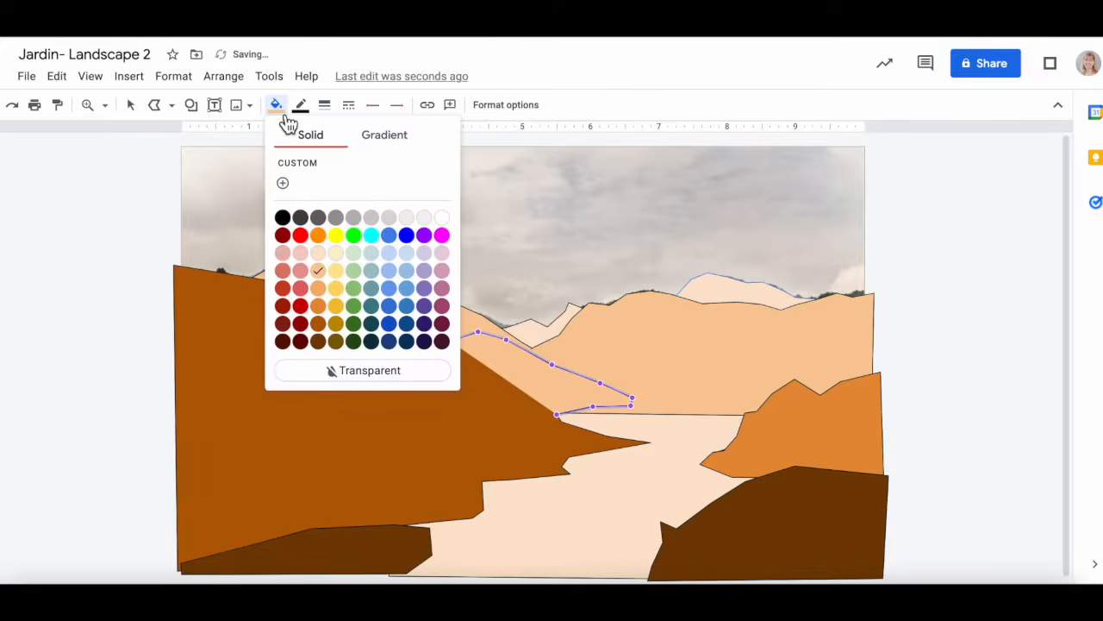
{"action": "left_click", "coordinate": [324, 304]}
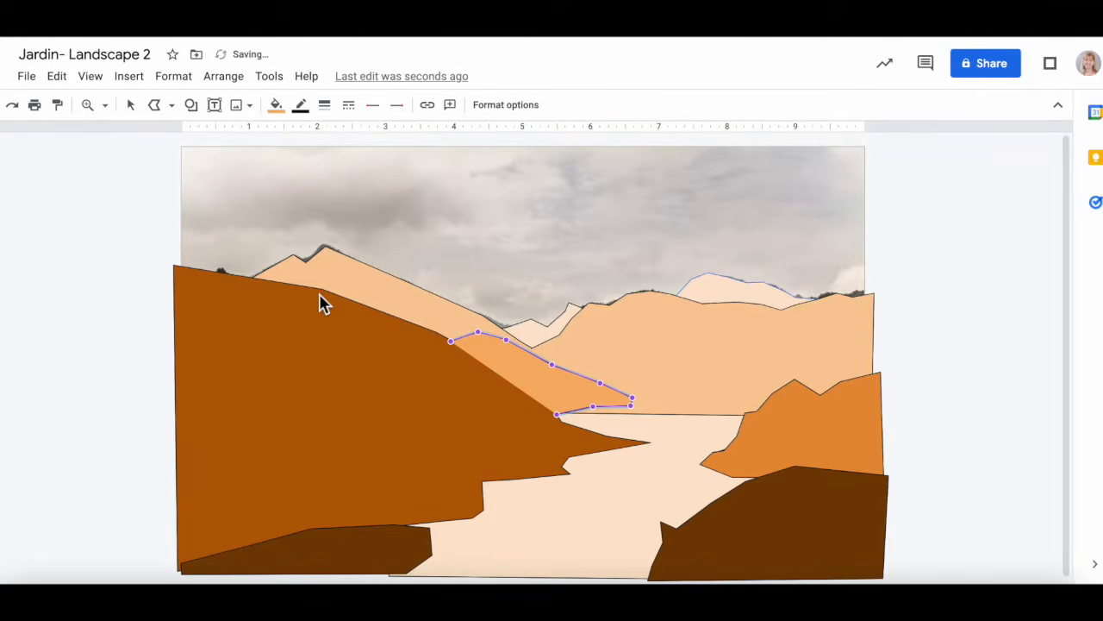
Stretch the low ridge slightly down and to the right over the valley floor's edge, and deselect it
{"action": "key", "text": "Escape"}
{"action": "left_click", "coordinate": [635, 417]}
{"action": "left_click", "coordinate": [1003, 440]}
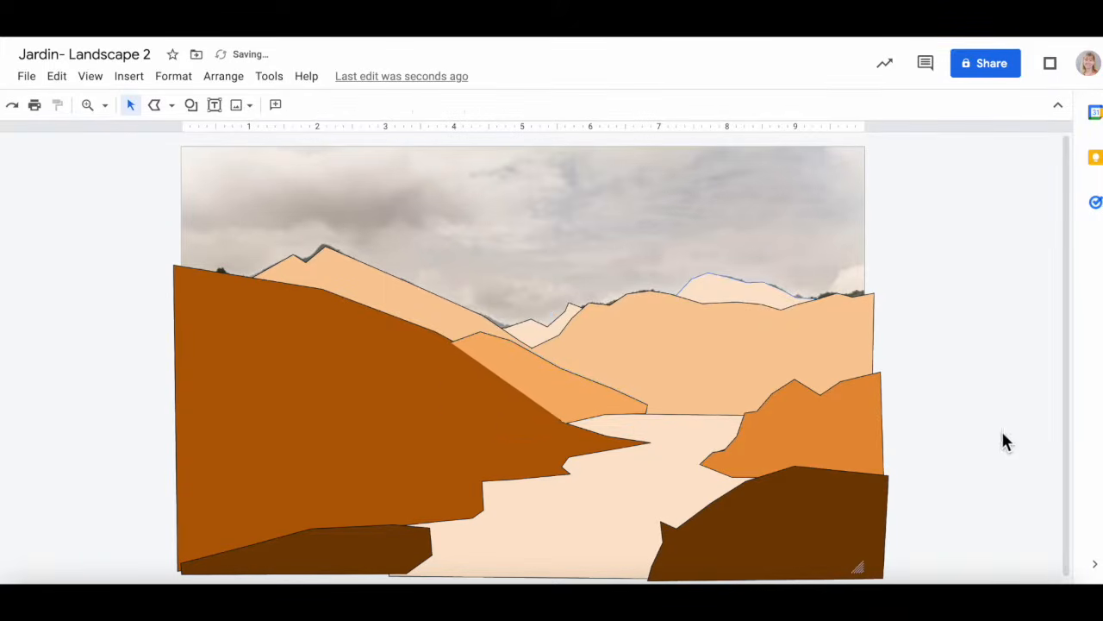
Select all the landscape shapes together, make their outlines transparent, and deselect them
{"action": "left_click", "coordinate": [250, 360]}
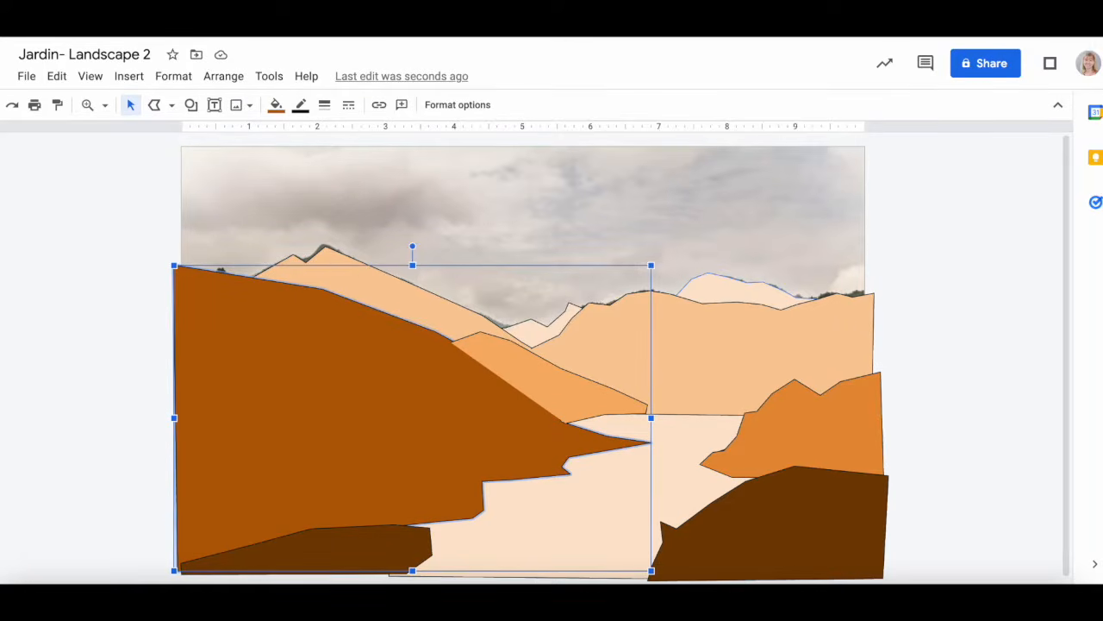
{"action": "left_click", "coordinate": [732, 301], "text": "shift"}
{"action": "left_click", "coordinate": [780, 493], "text": "shift"}
{"action": "left_click", "coordinate": [623, 497], "text": "shift"}
{"action": "left_click", "coordinate": [352, 549], "text": "shift"}
{"action": "left_click", "coordinate": [300, 105]}
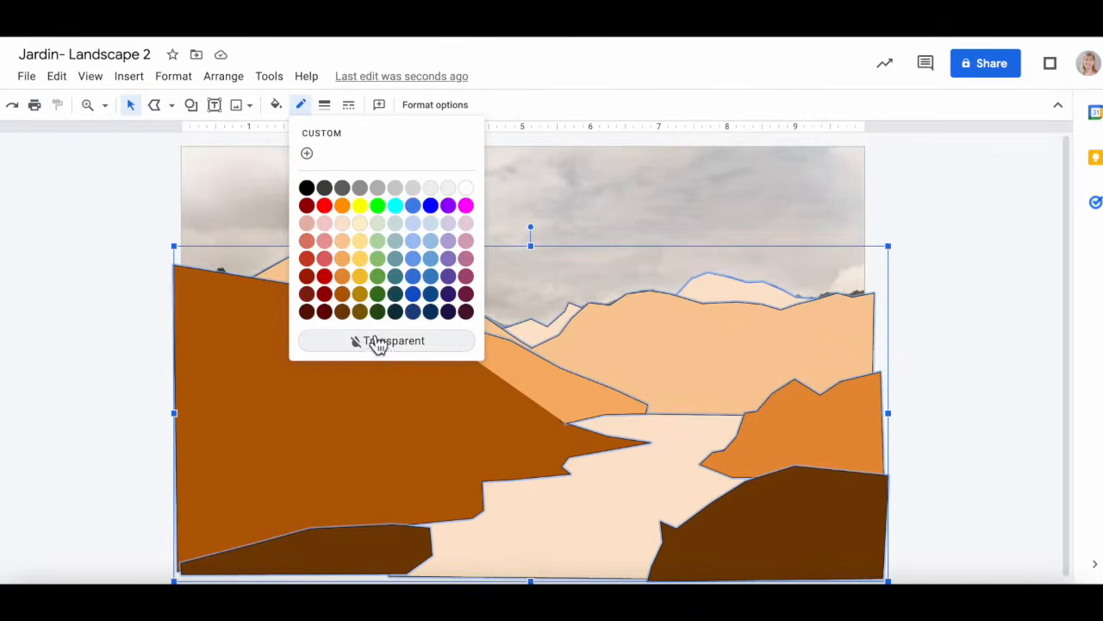
{"action": "left_click", "coordinate": [371, 340]}
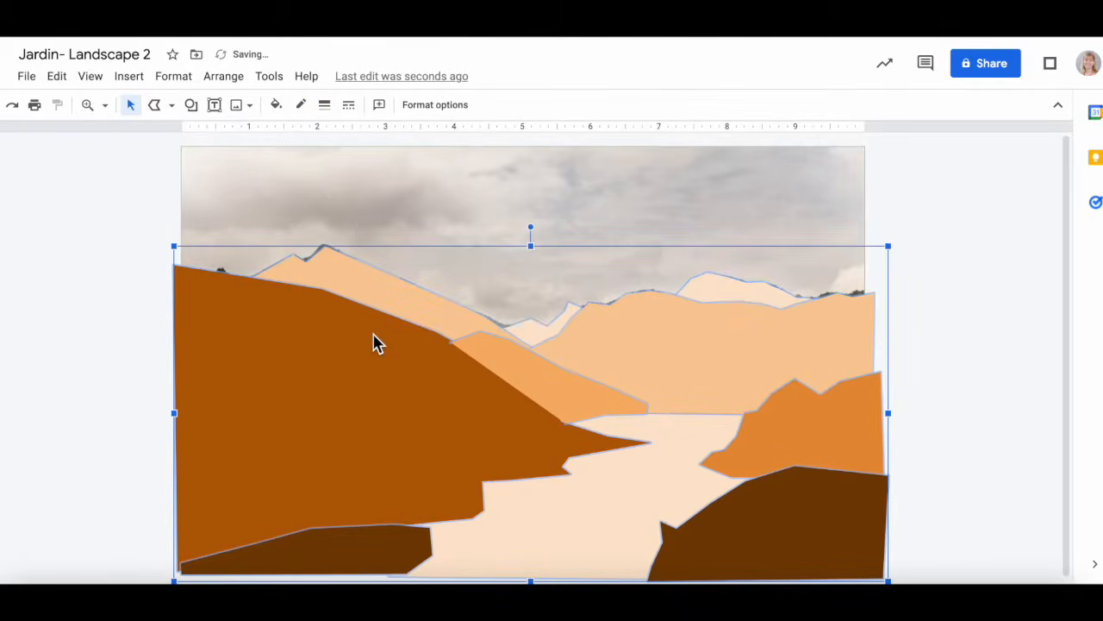
{"action": "left_click", "coordinate": [106, 367]}
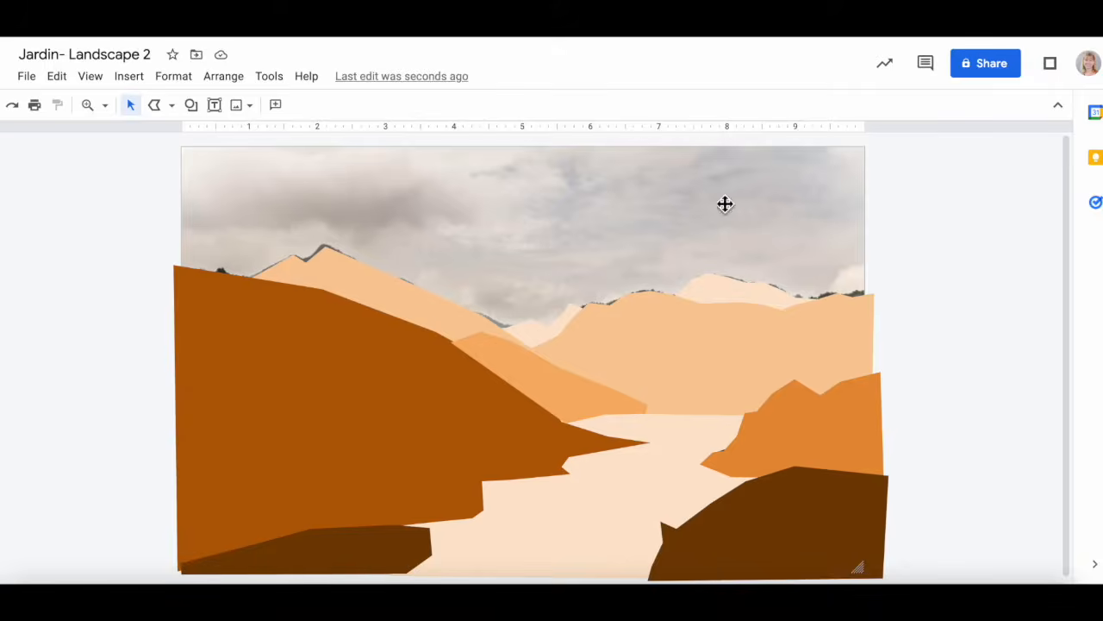
Delete the landscape photo behind the shapes
{"action": "left_click", "coordinate": [265, 167]}
{"action": "key", "text": "Delete"}
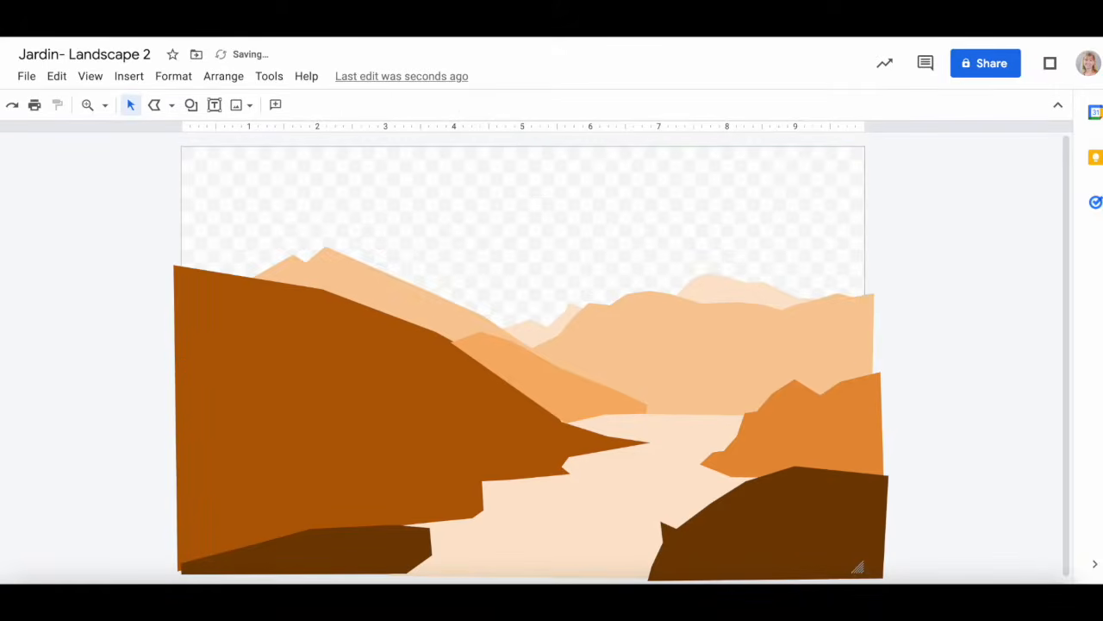
Draw a closed polyline sky shape covering the empty upper canvas and overlapping the tops of the mountains
{"action": "left_click", "coordinate": [154, 104]}
{"action": "left_click_drag", "start_coordinate": [180, 143], "coordinate": [533, 164]}
{"action": "left_click", "coordinate": [877, 143]}
{"action": "left_click", "coordinate": [878, 330]}
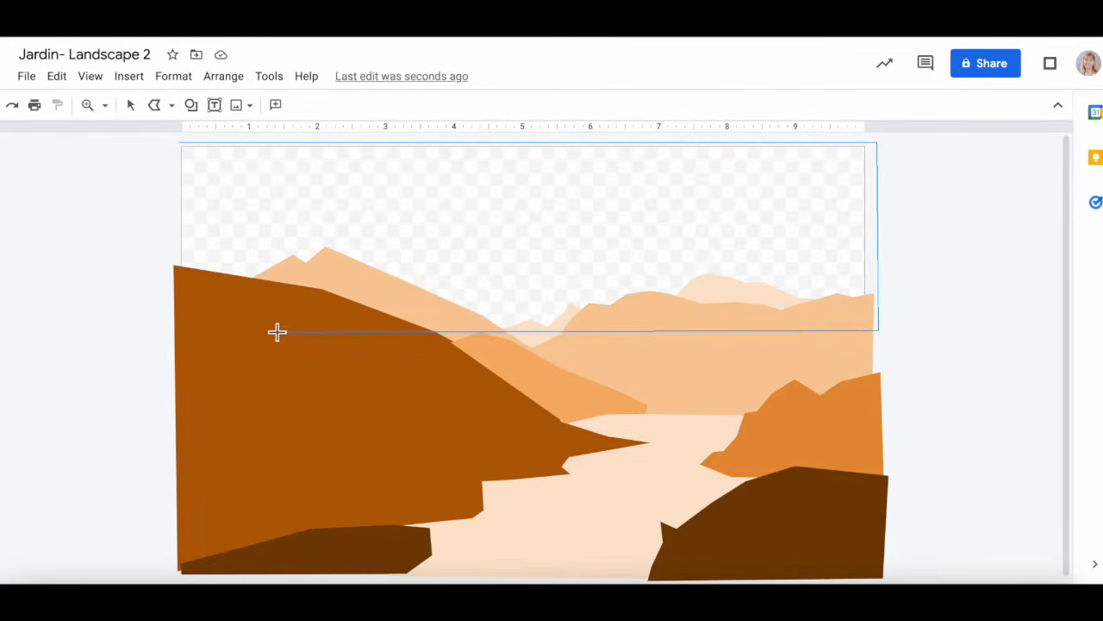
{"action": "left_click", "coordinate": [164, 315]}
{"action": "left_click", "coordinate": [178, 143]}
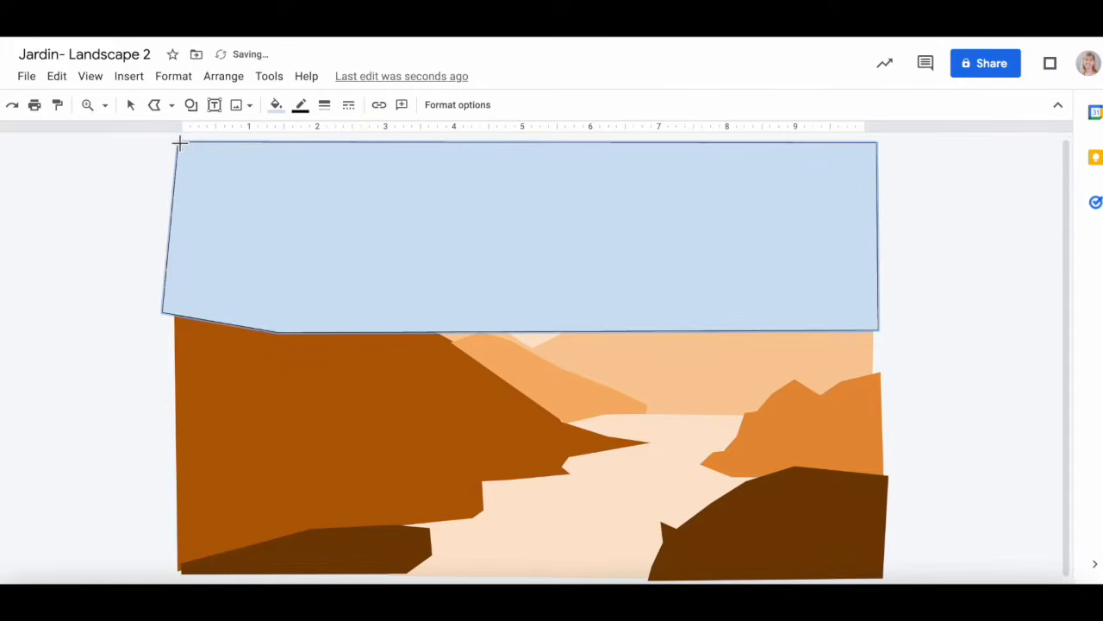
Start a custom linear gradient at 90° for the sky, with pale yellow as its first stop
{"action": "left_click", "coordinate": [275, 104]}
{"action": "left_click", "coordinate": [384, 134]}
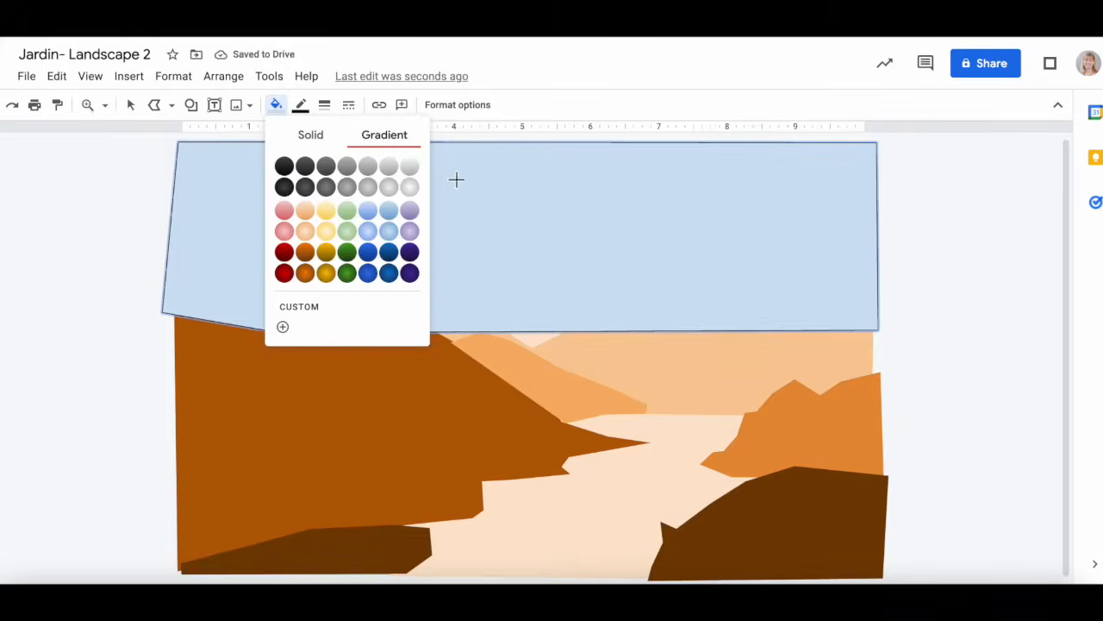
{"action": "left_click", "coordinate": [283, 327]}
{"action": "left_click", "coordinate": [527, 321]}
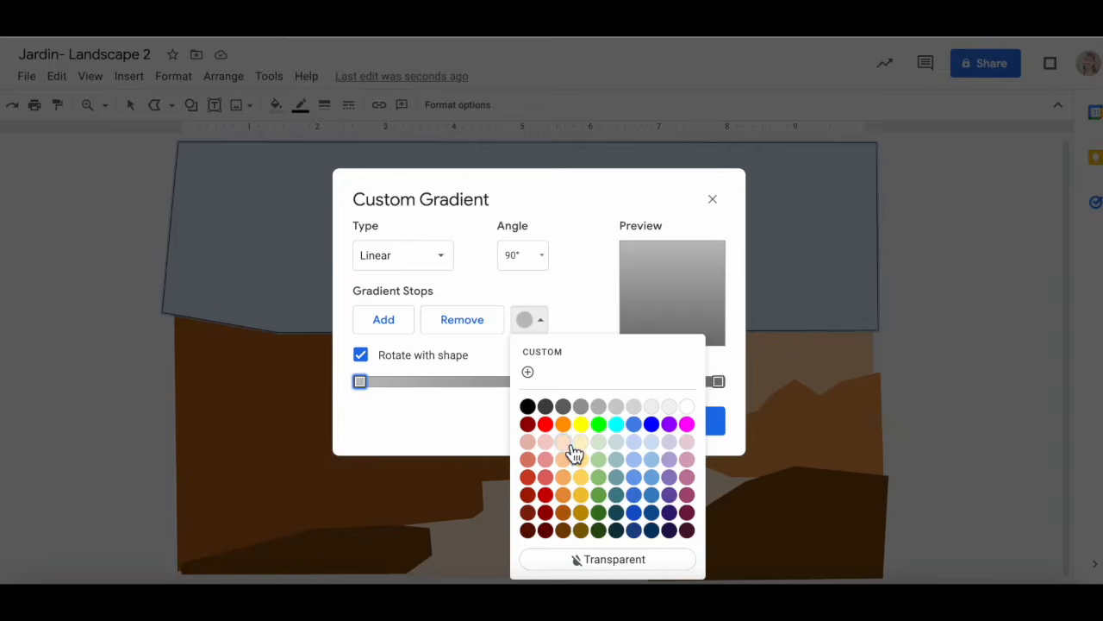
{"action": "left_click", "coordinate": [567, 448]}
{"action": "left_click", "coordinate": [532, 321]}
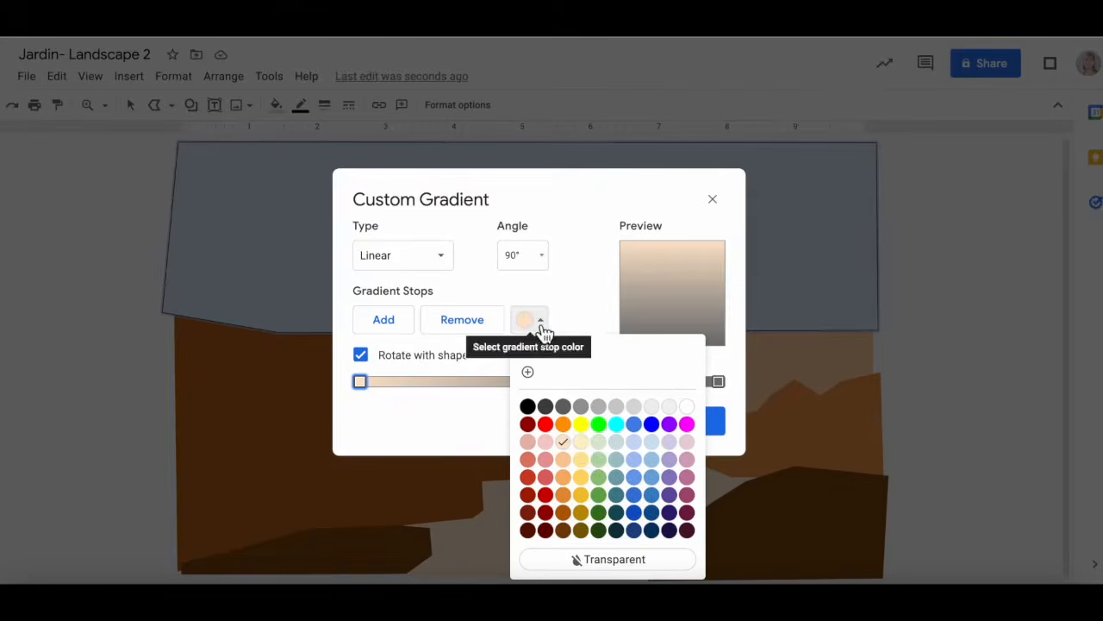
{"action": "left_click", "coordinate": [593, 453]}
Set the gradient's last stop to dark red, add a middle stop shifted toward the red end, and apply it
{"action": "left_click", "coordinate": [718, 381]}
{"action": "left_click", "coordinate": [536, 323]}
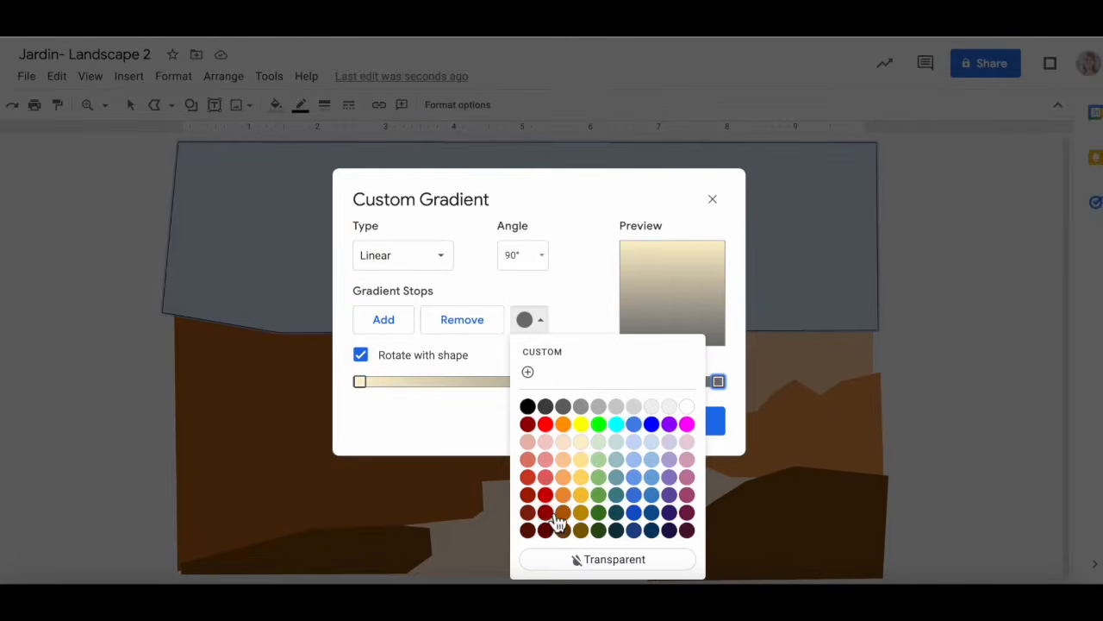
{"action": "left_click", "coordinate": [546, 501]}
{"action": "left_click", "coordinate": [406, 334]}
{"action": "left_click_drag", "start_coordinate": [537, 381], "coordinate": [616, 381]}
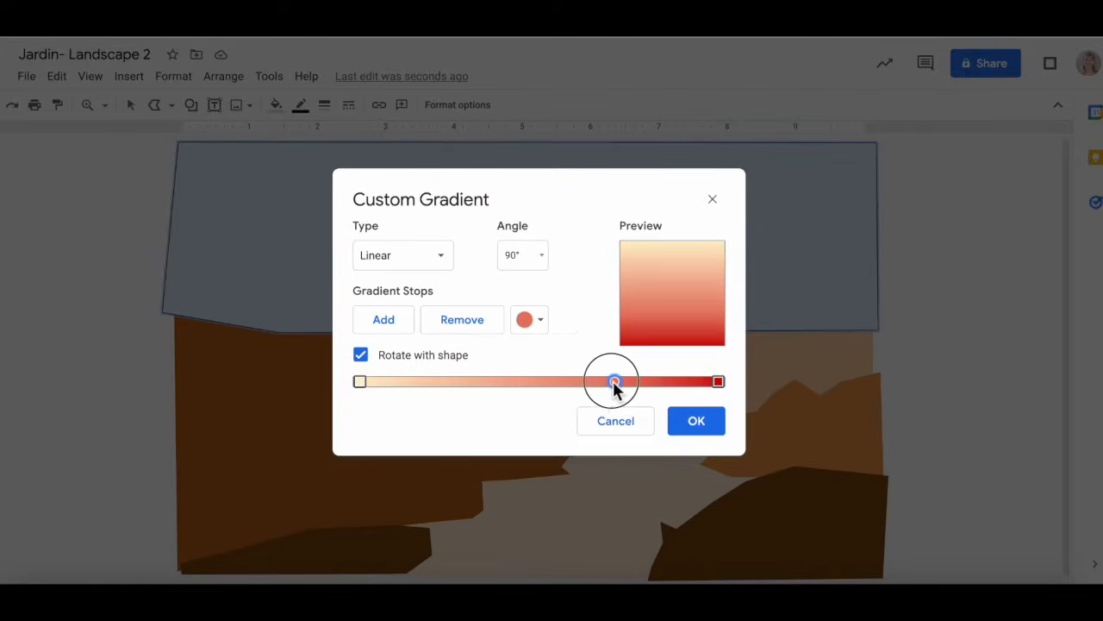
{"action": "left_click", "coordinate": [696, 424]}
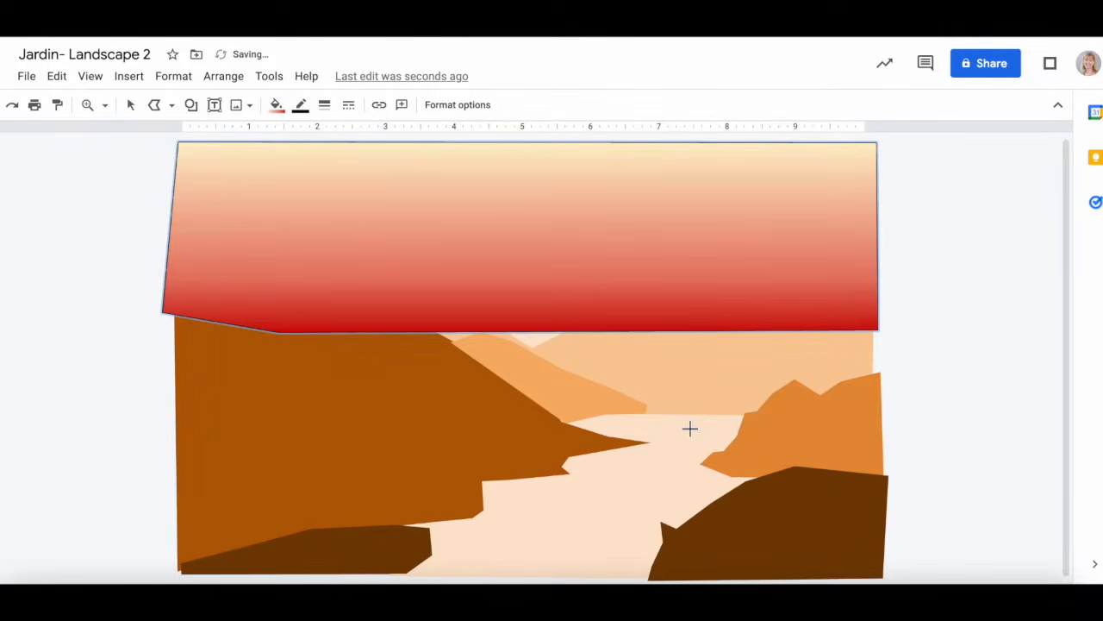
Make the sky's outline transparent and send the sky behind all the mountains
{"action": "left_click", "coordinate": [303, 109]}
{"action": "left_click", "coordinate": [382, 357]}
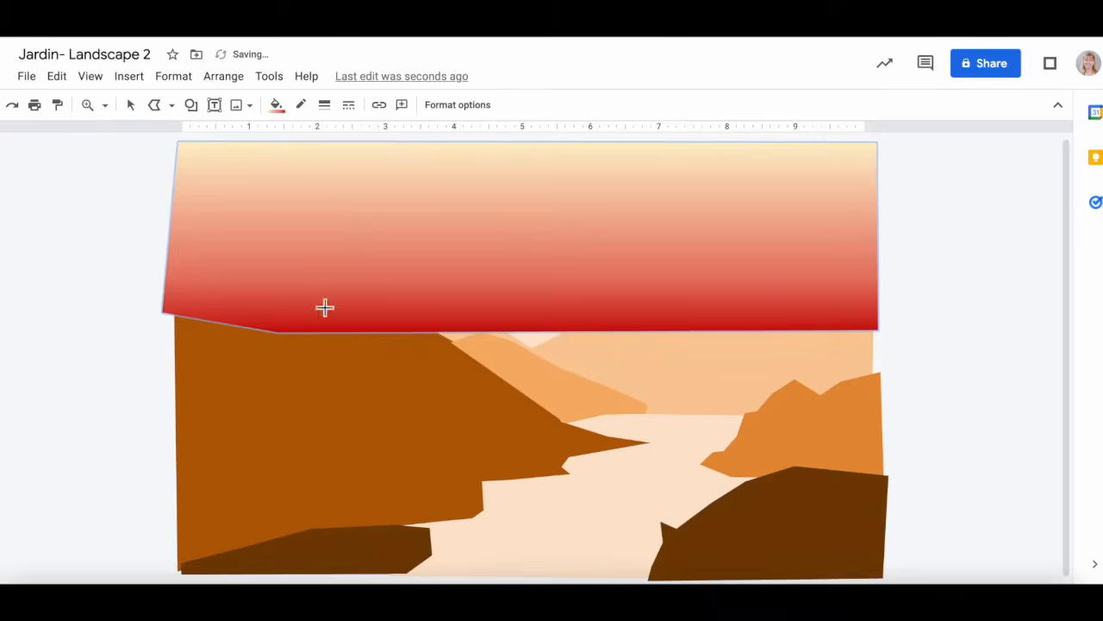
{"action": "left_click", "coordinate": [130, 105]}
{"action": "left_click", "coordinate": [244, 176]}
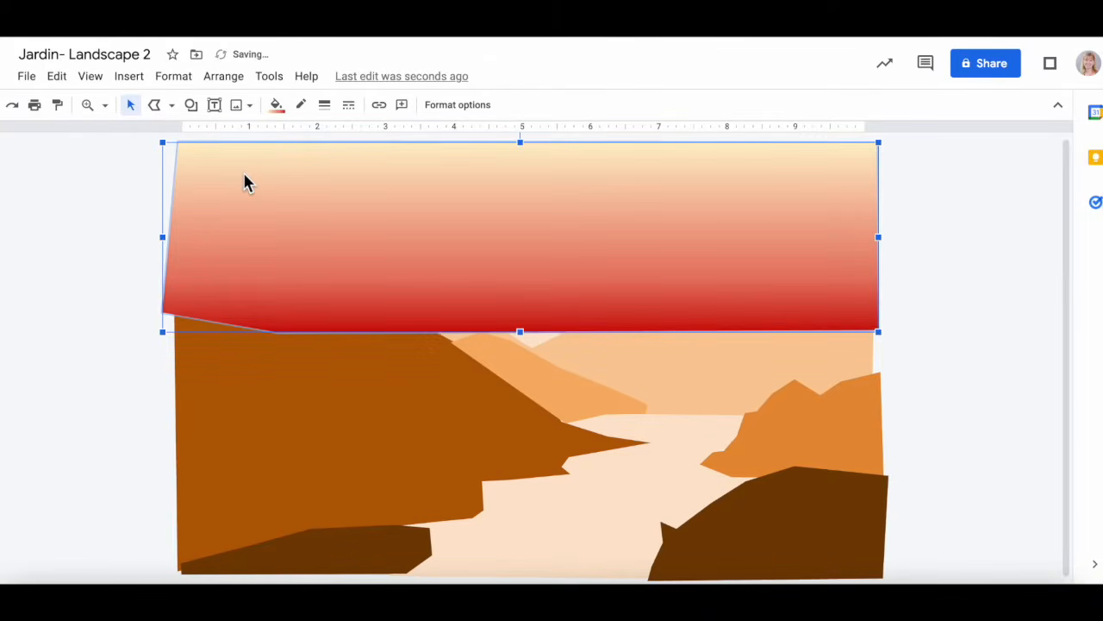
{"action": "key", "text": "ctrl+Down"}
{"action": "key", "text": "ctrl+Down"}
{"action": "left_click", "coordinate": [84, 487]}
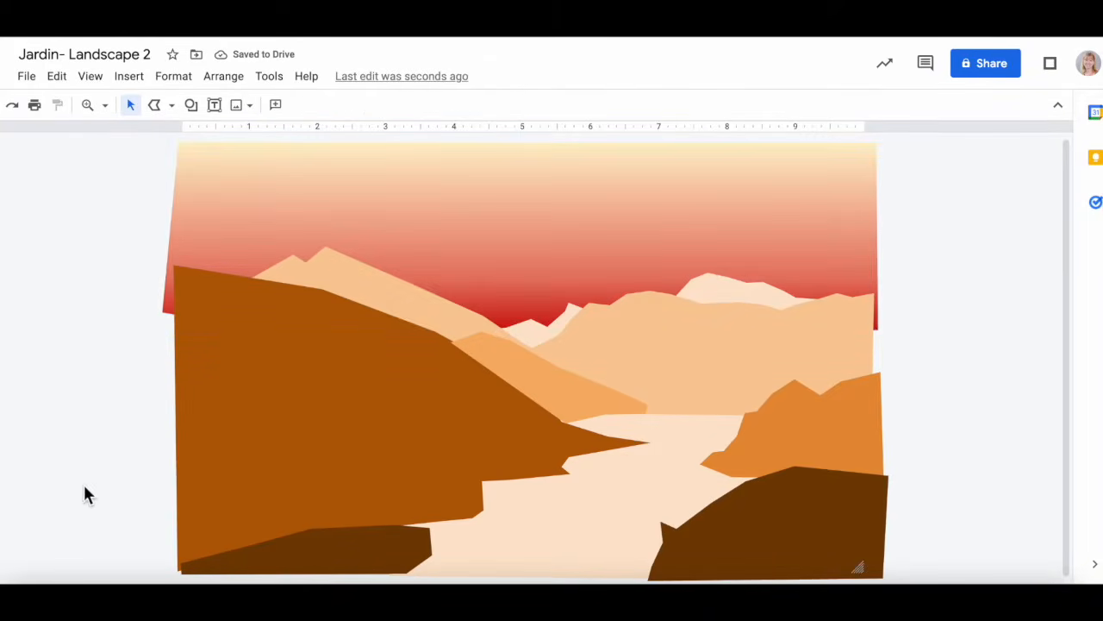
Extend the right-hand points of the lower-left foreground shape farther into the valley floor
{"action": "left_click", "coordinate": [345, 554]}
{"action": "left_click_drag", "start_coordinate": [430, 527], "coordinate": [461, 521]}
{"action": "left_click_drag", "start_coordinate": [438, 559], "coordinate": [449, 552]}
{"action": "key", "text": "Escape"}
Smooth the spike on the lower-right foreground shape by moving its point up and inward
{"action": "left_click", "coordinate": [720, 557]}
{"action": "double_click", "coordinate": [675, 540]}
{"action": "left_click_drag", "start_coordinate": [661, 522], "coordinate": [689, 514]}
{"action": "key", "text": "Escape"}
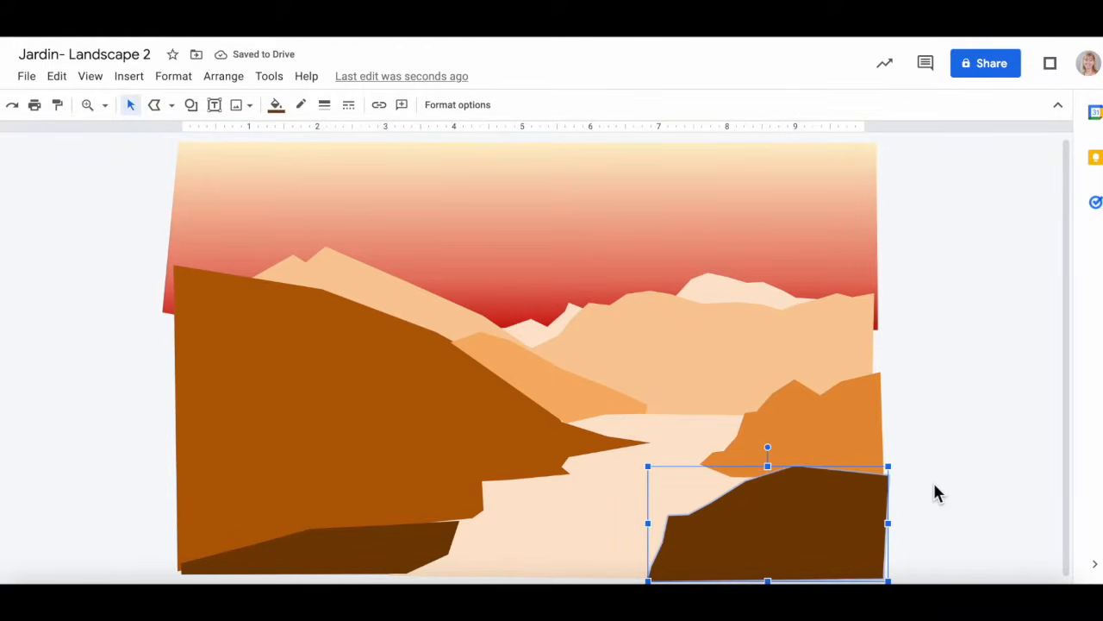
Widen the wide background hills slightly past the canvas's right edge and deselect them
{"action": "left_click", "coordinate": [837, 350]}
{"action": "left_click_drag", "start_coordinate": [870, 352], "coordinate": [881, 353]}
{"action": "left_click", "coordinate": [926, 379]}
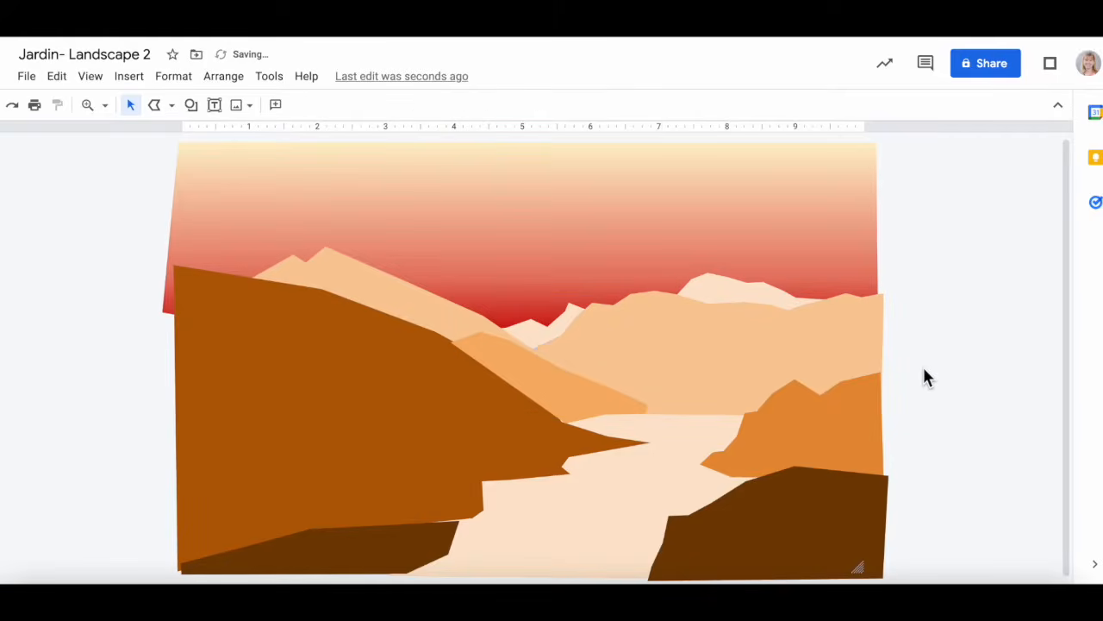
Stretch the lower-left foreground shape slightly upward from its upper-right corner
{"action": "left_click", "coordinate": [379, 562]}
{"action": "left_click_drag", "start_coordinate": [462, 522], "coordinate": [462, 518]}
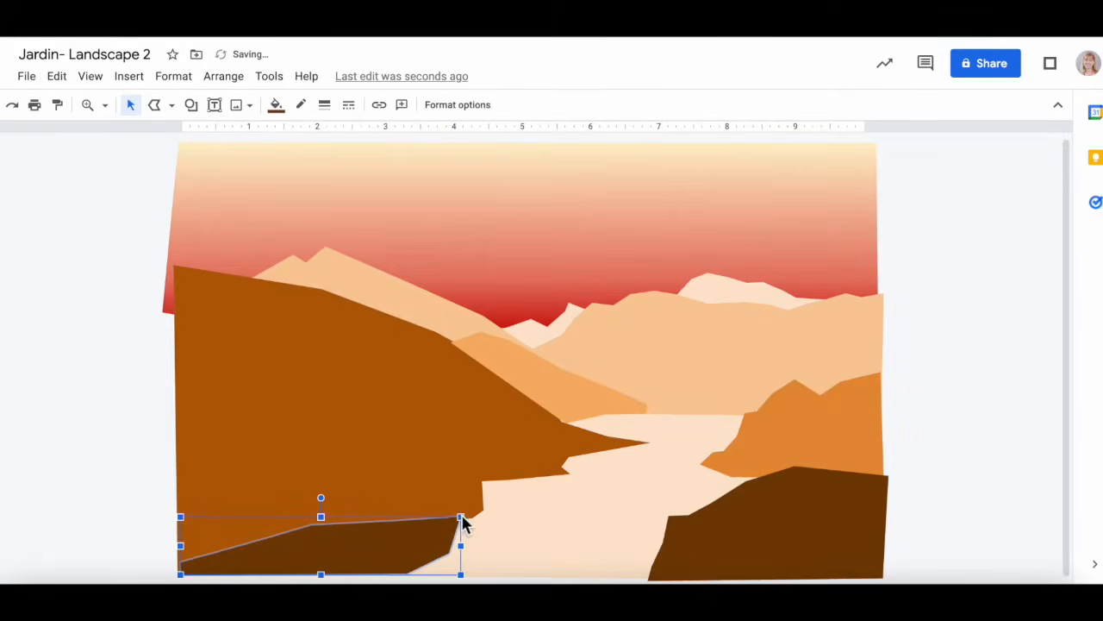
Deselect the foreground shape and search the web for "bird png" images, using the "bird png gif" suggestion
{"action": "left_click", "coordinate": [101, 548]}
{"action": "left_click", "coordinate": [130, 76]}
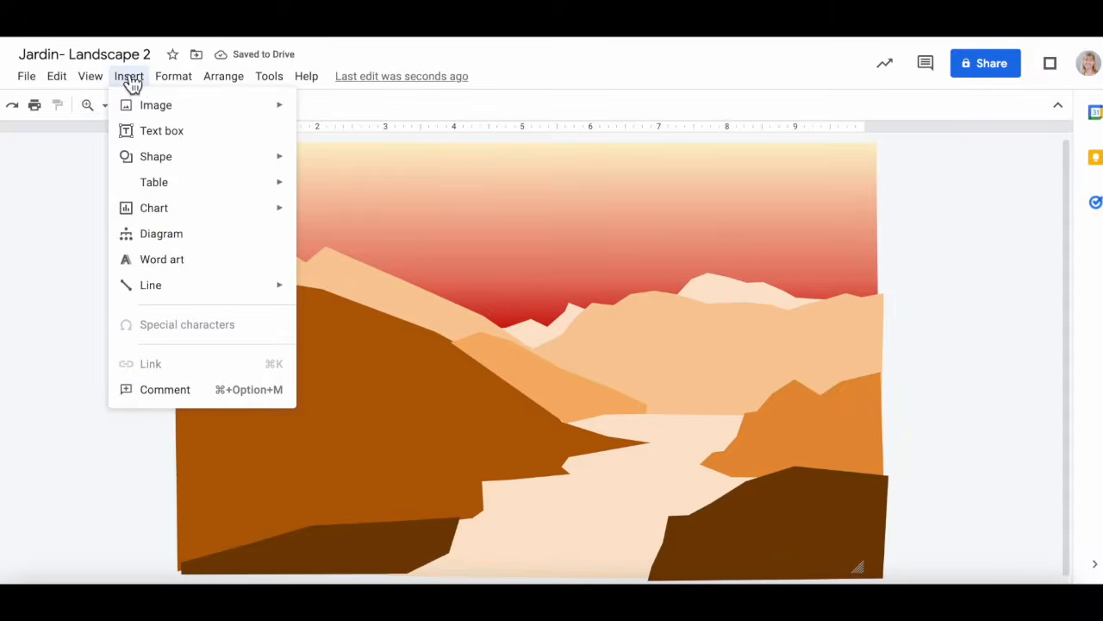
{"action": "mouse_move", "coordinate": [171, 113]}
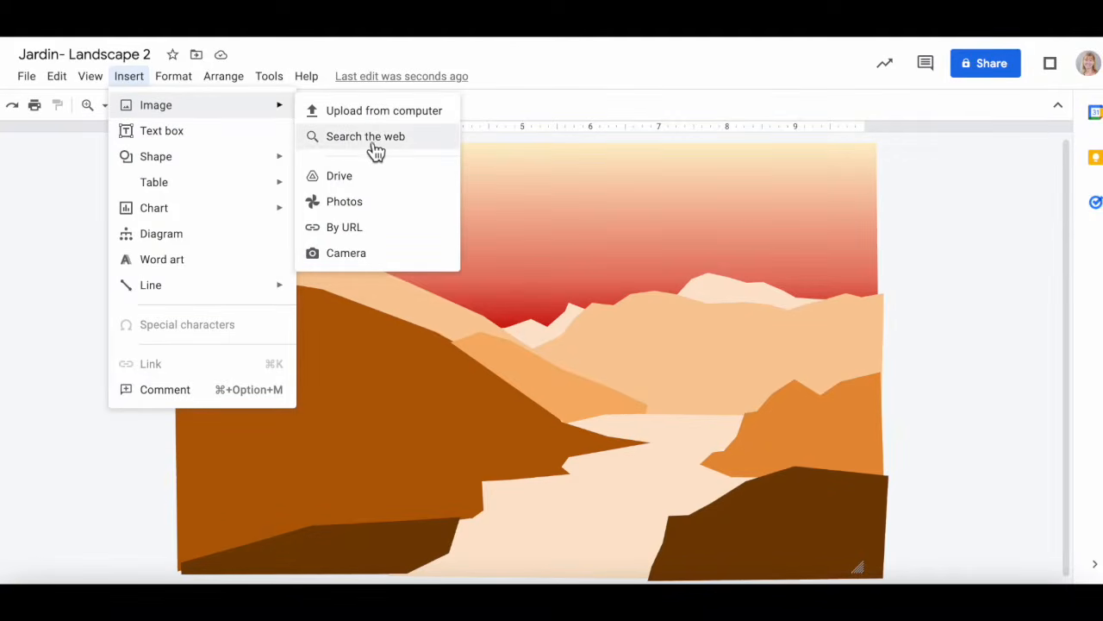
{"action": "left_click", "coordinate": [373, 143]}
{"action": "scroll", "coordinate": [863, 123], "scroll_direction": "left", "scroll_amount": 1}
{"action": "left_click_drag", "start_coordinate": [854, 122], "coordinate": [1094, 125]}
{"action": "type", "text": "bir"}
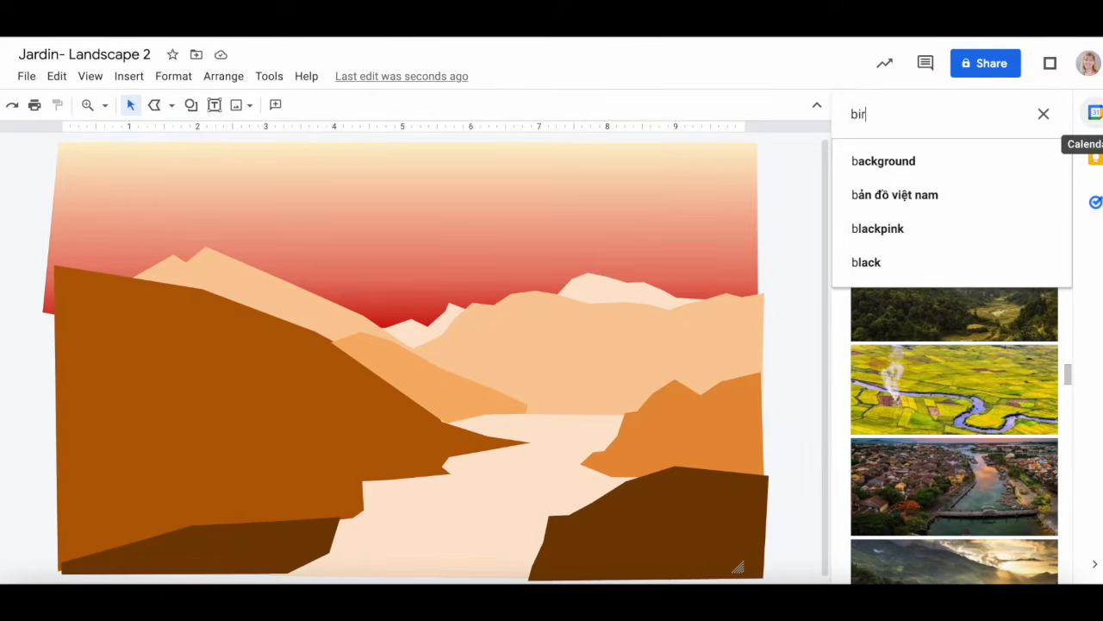
{"action": "type", "text": "d png"}
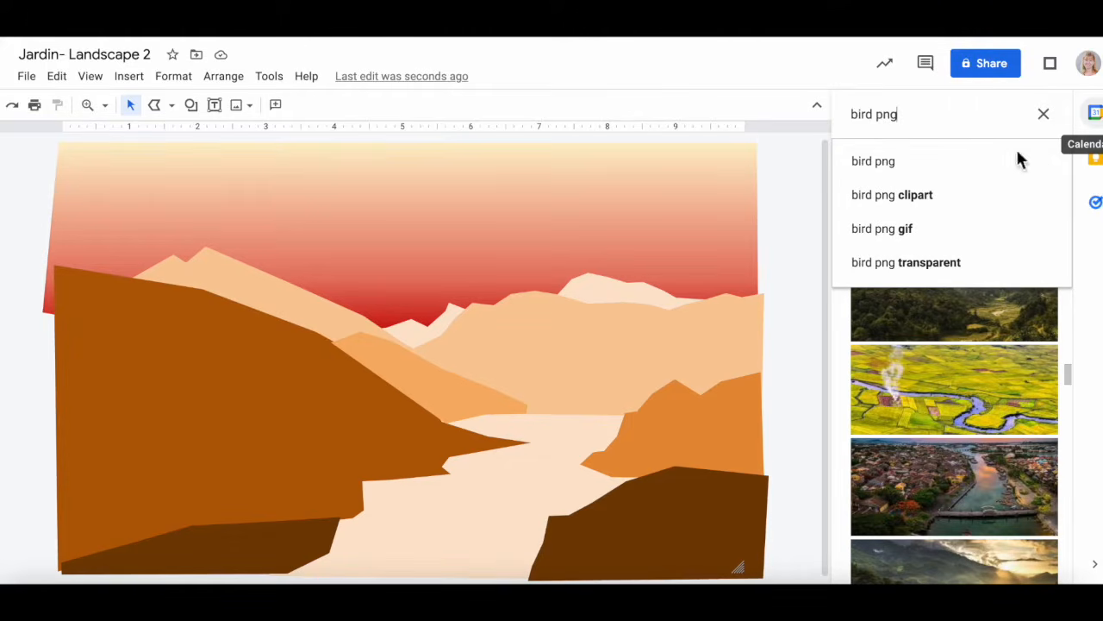
{"action": "left_click", "coordinate": [991, 228]}
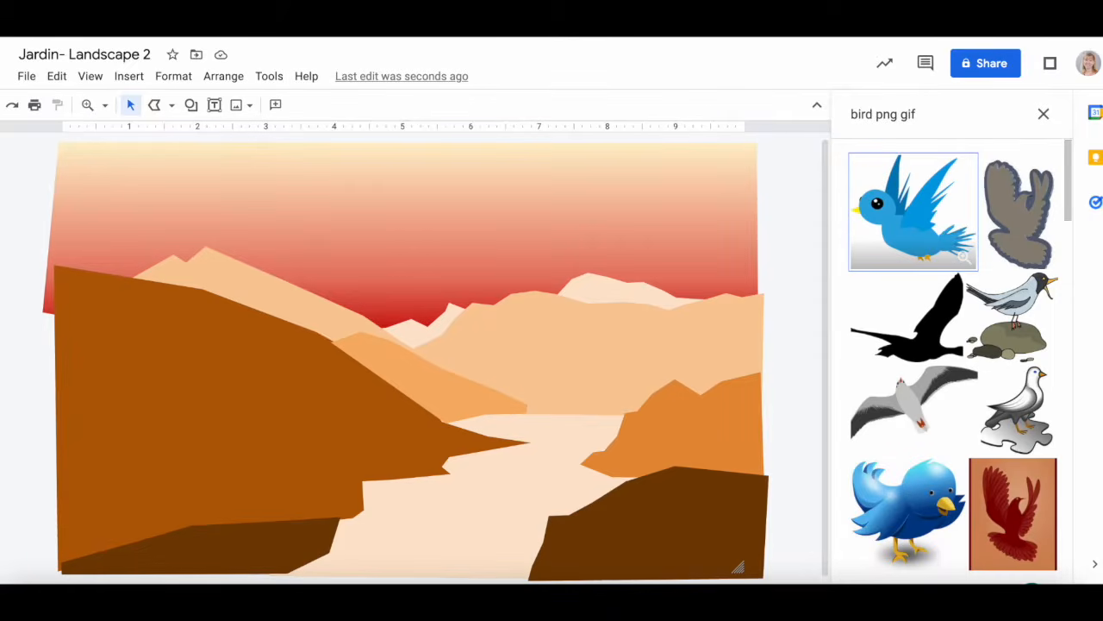
Search the web for "birds png" and insert the image of scattered black flying birds
{"action": "left_click", "coordinate": [871, 117]}
{"action": "type", "text": "s"}
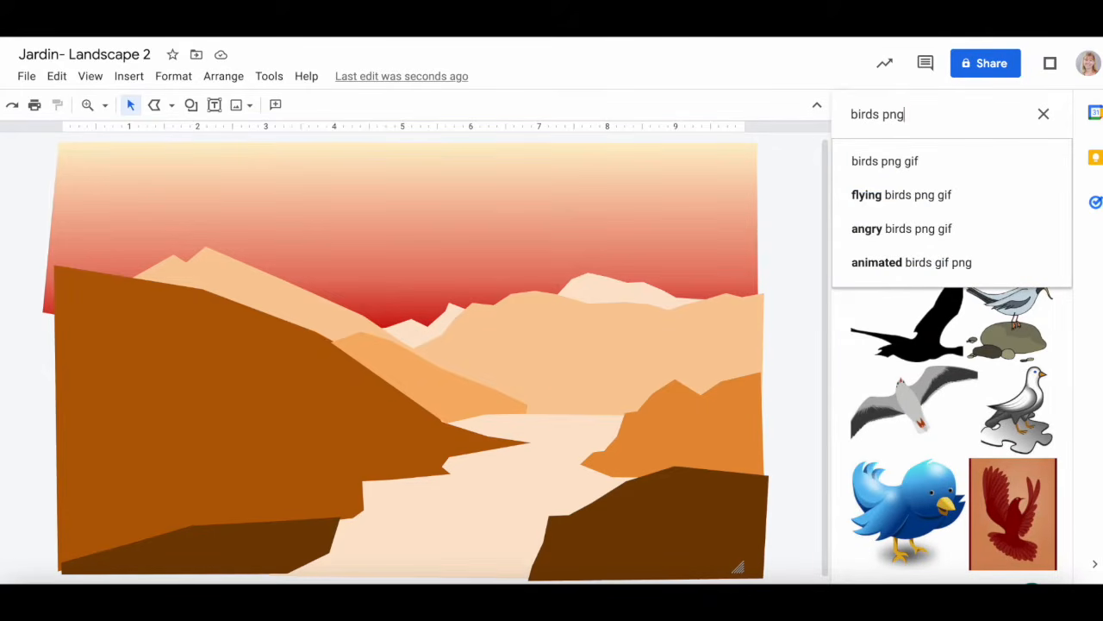
{"action": "key", "text": "Return"}
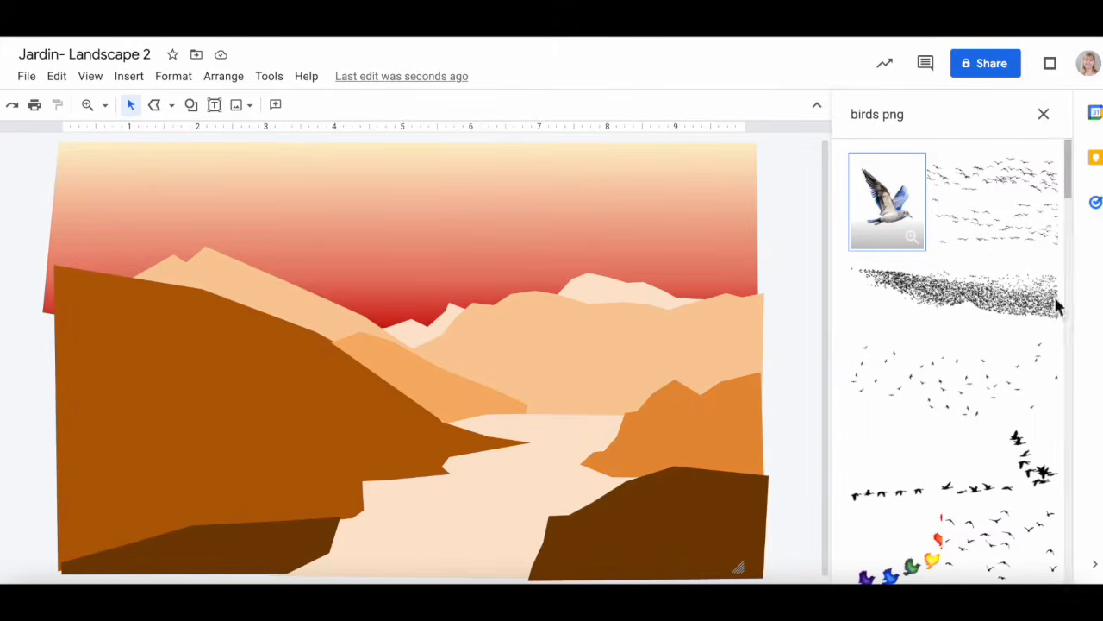
{"action": "scroll", "coordinate": [983, 394], "scroll_direction": "down", "scroll_amount": 4}
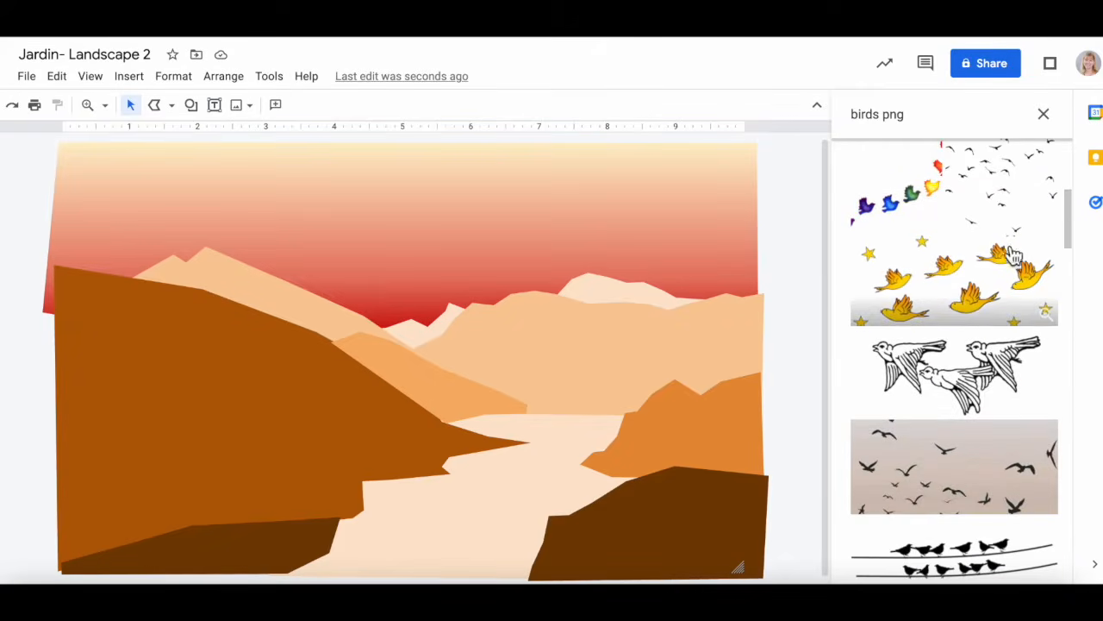
{"action": "left_click", "coordinate": [1003, 203]}
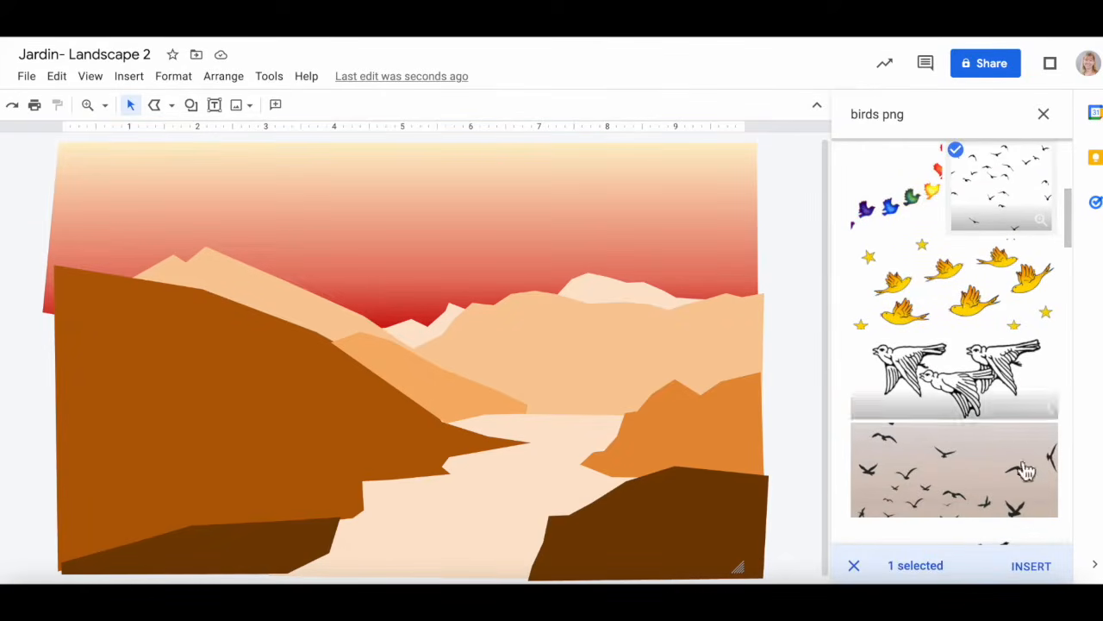
{"action": "left_click", "coordinate": [1045, 566]}
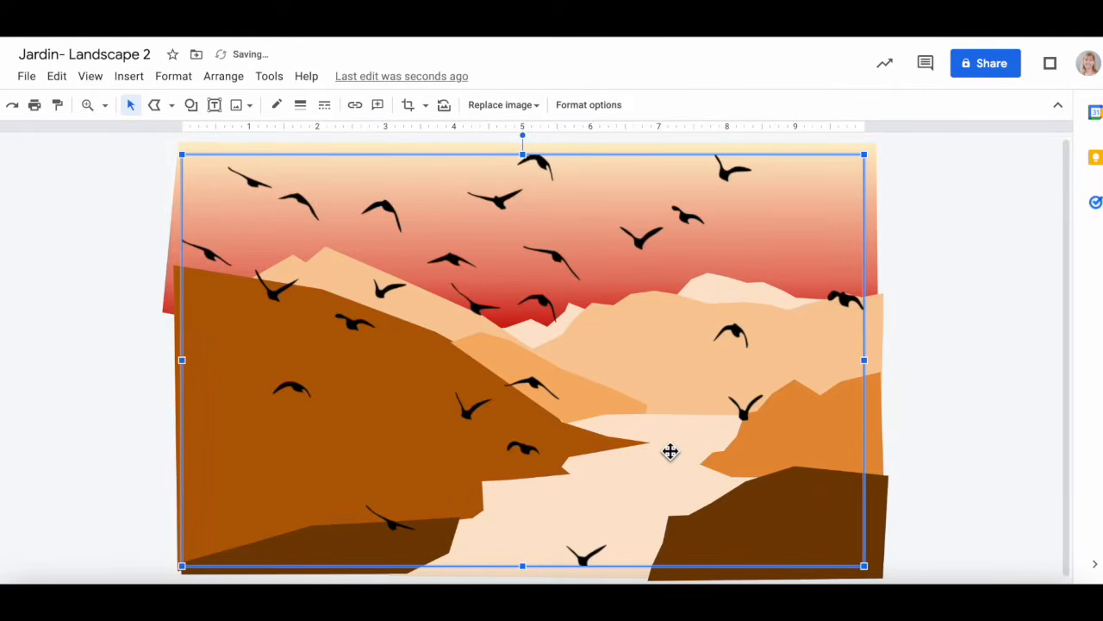
Shrink the birds image, shift it slightly right over the sky and hills, and deselect it
{"action": "left_click_drag", "start_coordinate": [863, 567], "coordinate": [690, 460]}
{"action": "left_click_drag", "start_coordinate": [579, 464], "coordinate": [614, 461]}
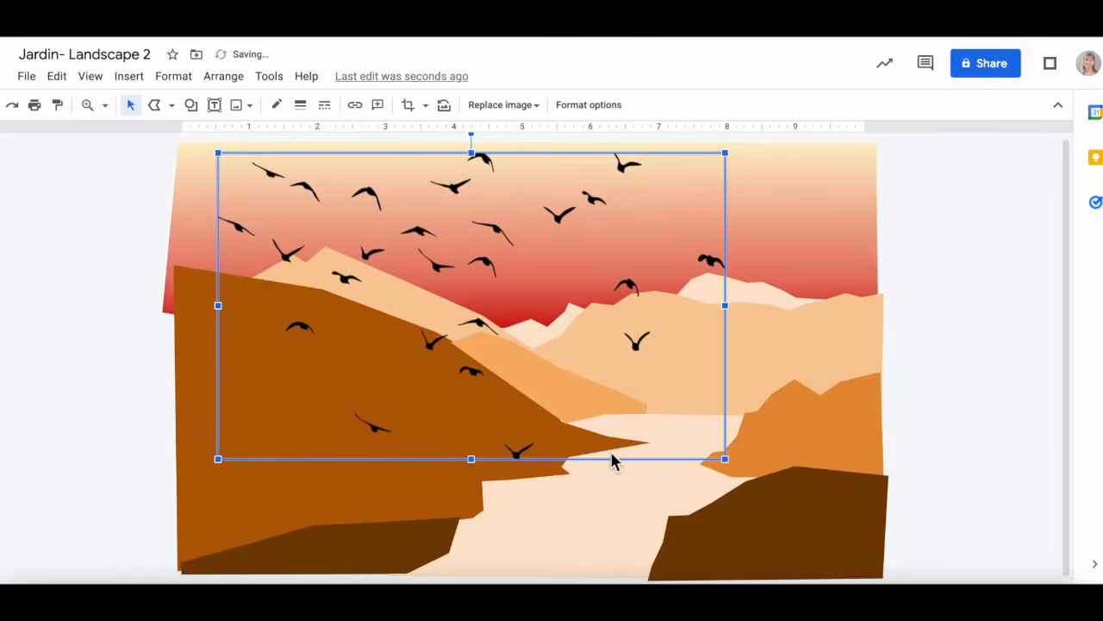
{"action": "left_click", "coordinate": [950, 475]}
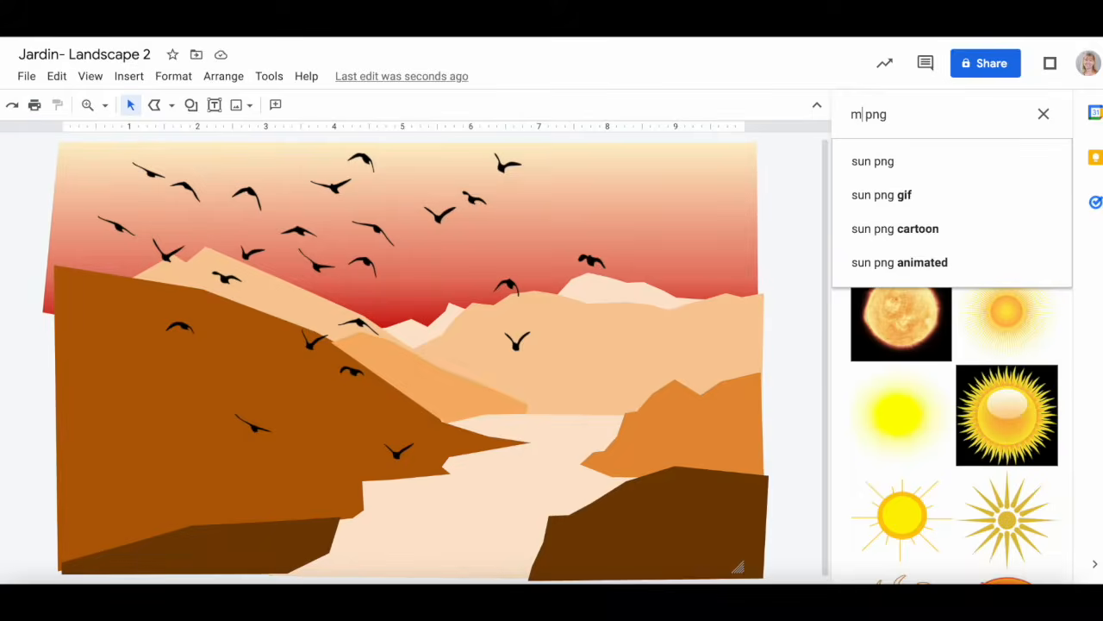
Search the web for "moon png" and insert a full grey moon without a black background
{"action": "key", "text": "Return"}
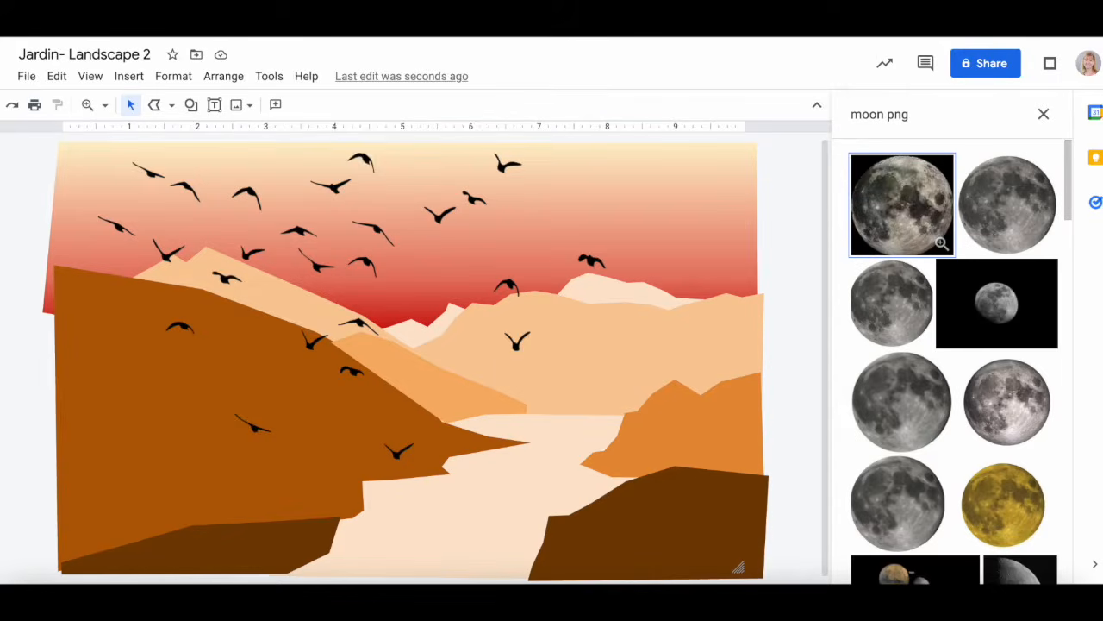
{"action": "left_click", "coordinate": [1007, 217]}
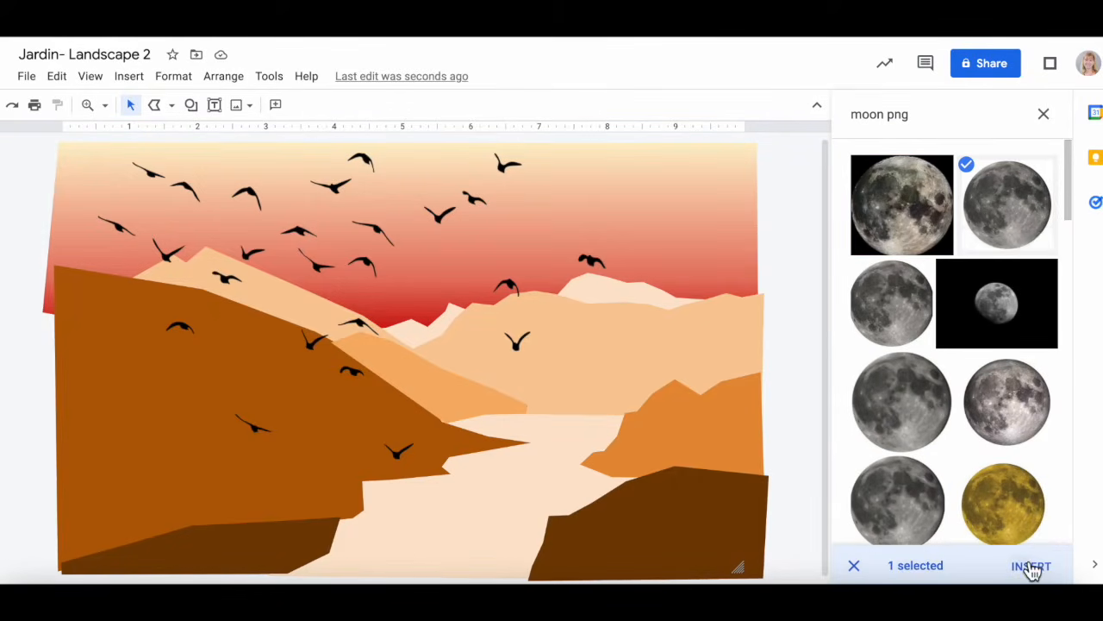
{"action": "left_click", "coordinate": [1029, 566]}
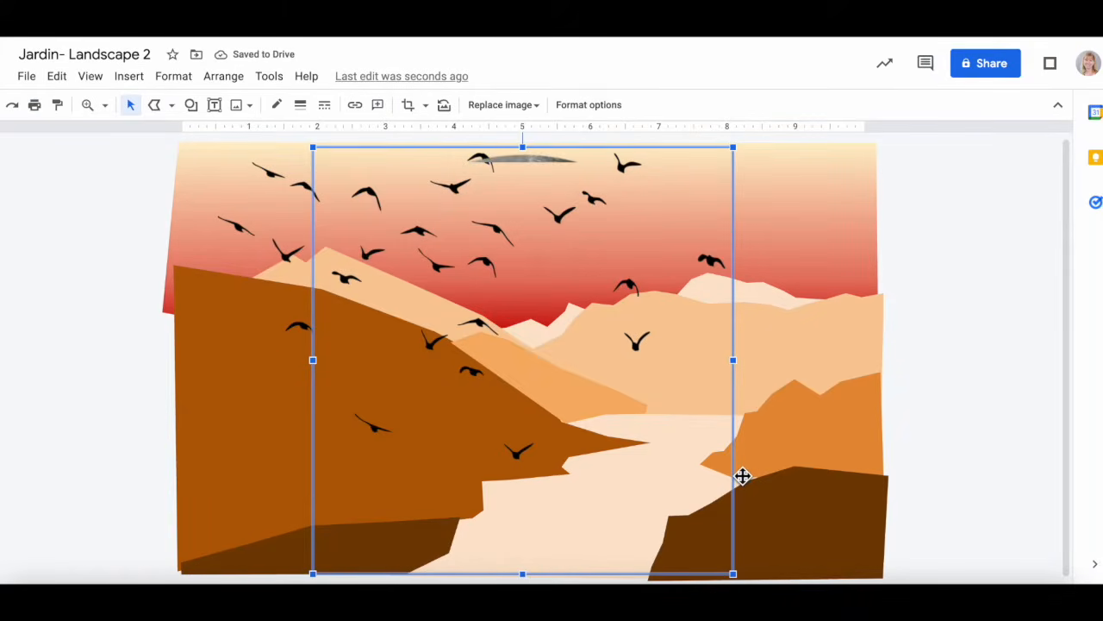
Try the Light 3 and Dark 4 recolor presets on the moon image
{"action": "left_click", "coordinate": [610, 107]}
{"action": "left_click", "coordinate": [871, 266]}
{"action": "left_click", "coordinate": [913, 308]}
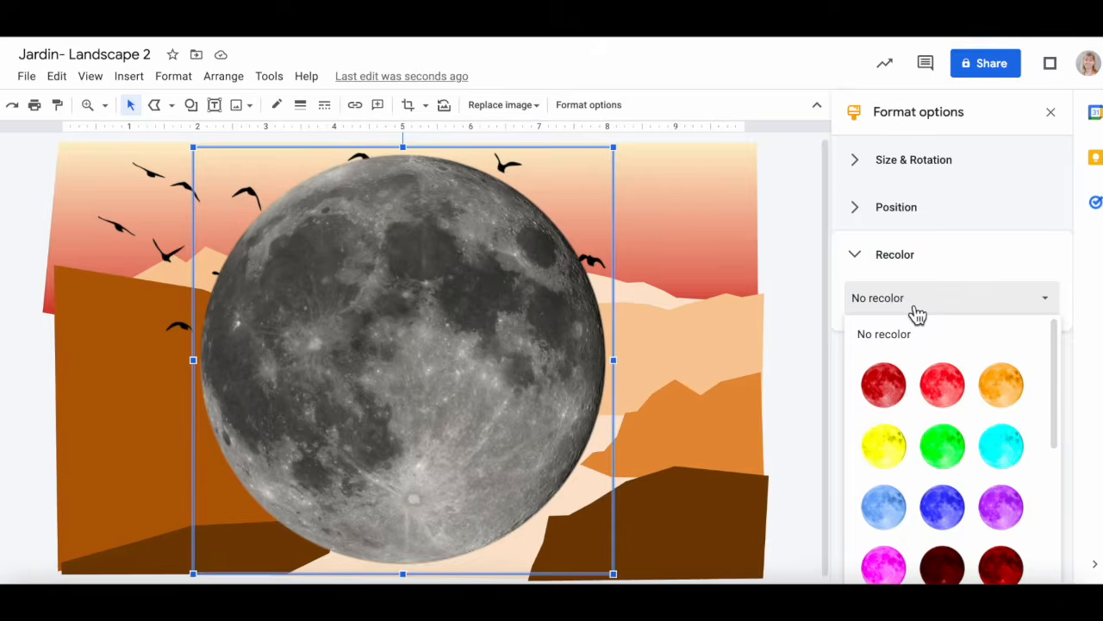
{"action": "left_click", "coordinate": [1000, 385]}
{"action": "left_click", "coordinate": [953, 312]}
{"action": "scroll", "coordinate": [922, 448], "scroll_direction": "down", "scroll_amount": 3}
{"action": "scroll", "coordinate": [921, 442], "scroll_direction": "down", "scroll_amount": 1}
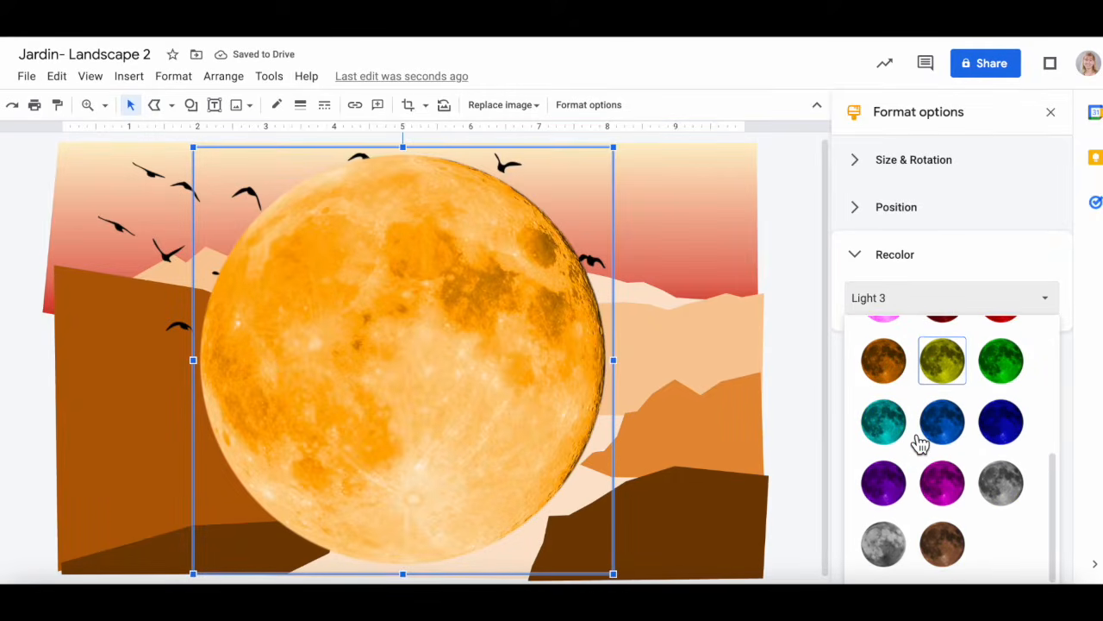
{"action": "left_click", "coordinate": [948, 365]}
Recolor the moon with the Dark 3 preset and make it slightly transparent
{"action": "left_click", "coordinate": [936, 293]}
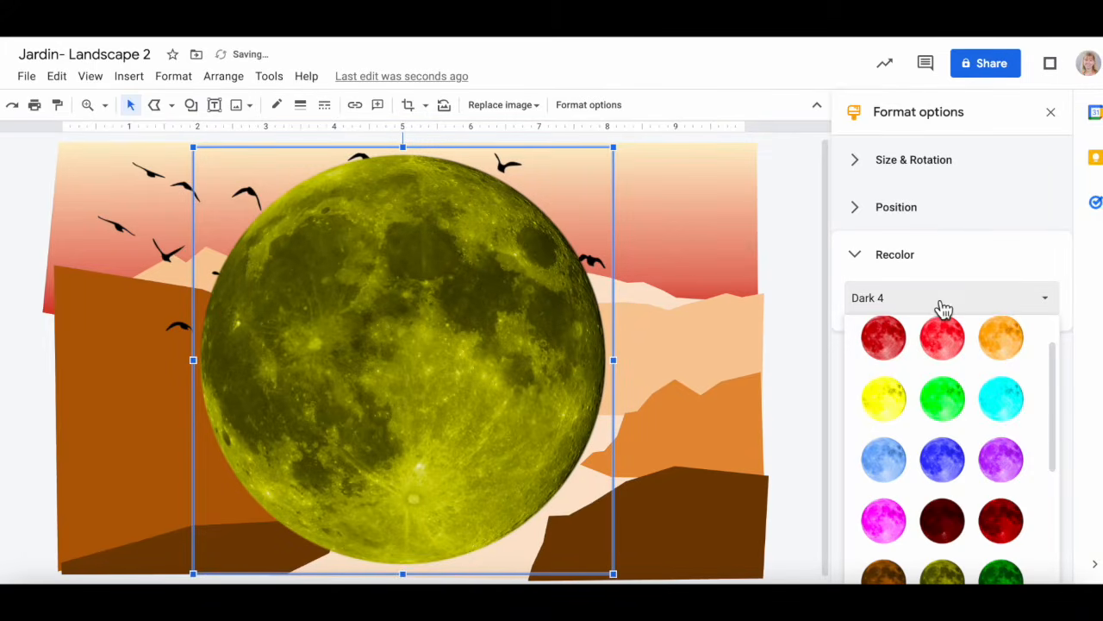
{"action": "scroll", "coordinate": [884, 472], "scroll_direction": "down", "scroll_amount": 3}
{"action": "left_click", "coordinate": [884, 412]}
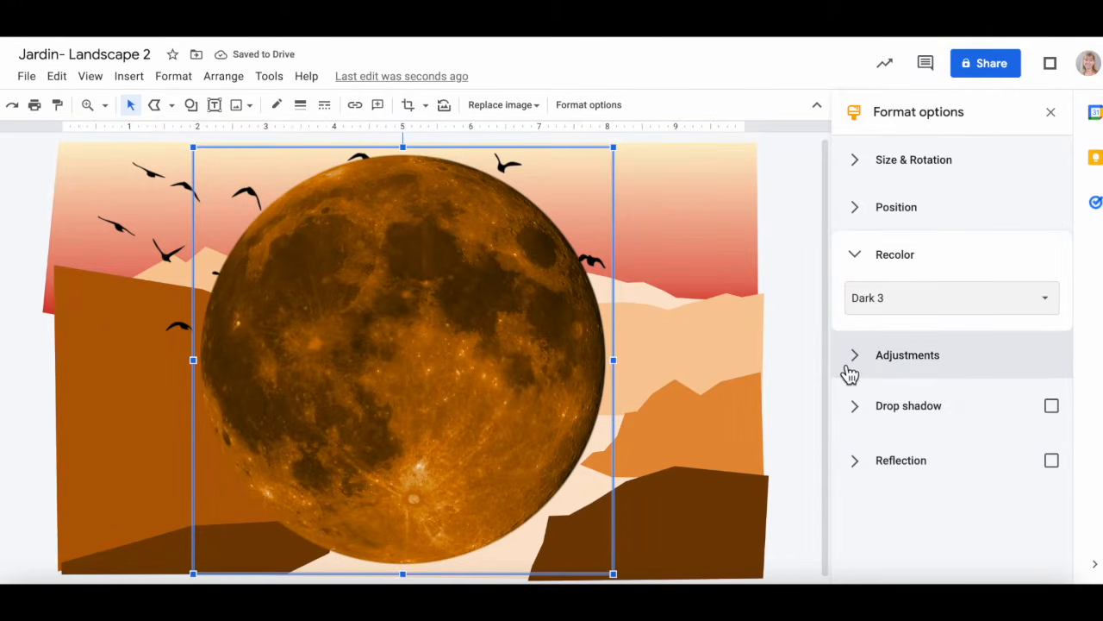
{"action": "left_click", "coordinate": [862, 362]}
{"action": "mouse_move", "coordinate": [862, 423]}
{"action": "left_mouse_down"}
{"action": "mouse_move", "coordinate": [916, 428]}
{"action": "mouse_move", "coordinate": [871, 428]}
{"action": "left_mouse_up"}
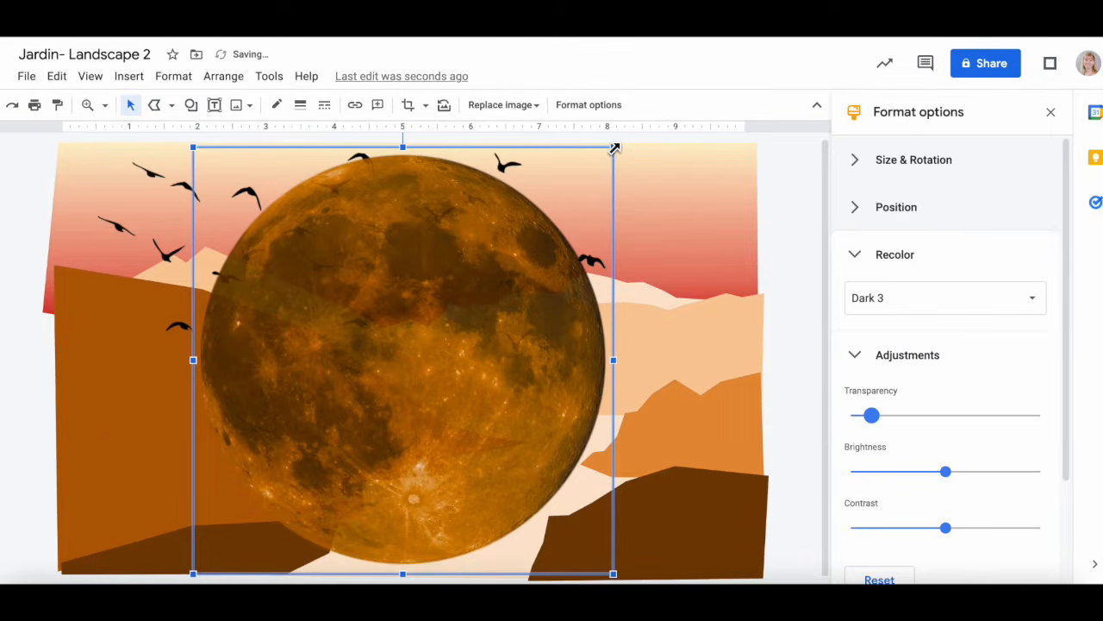
Shrink the moon, place it in the right part of the sky and send it behind the hills and birds
{"action": "left_click_drag", "start_coordinate": [614, 149], "coordinate": [388, 331]}
{"action": "left_click_drag", "start_coordinate": [315, 423], "coordinate": [565, 253]}
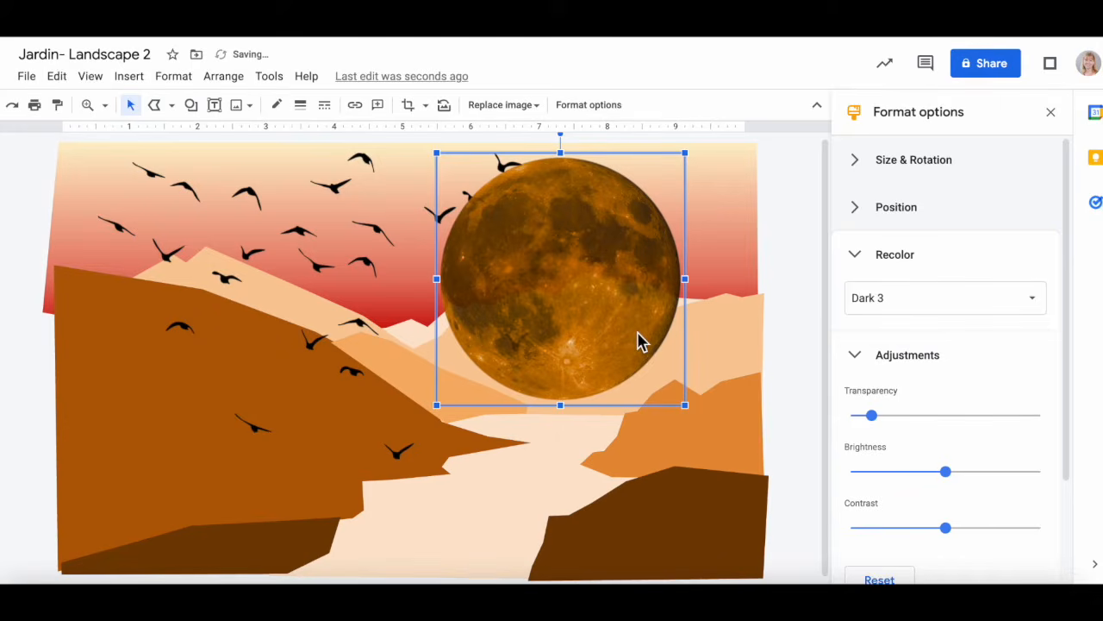
{"action": "key", "text": "ctrl+Down"}
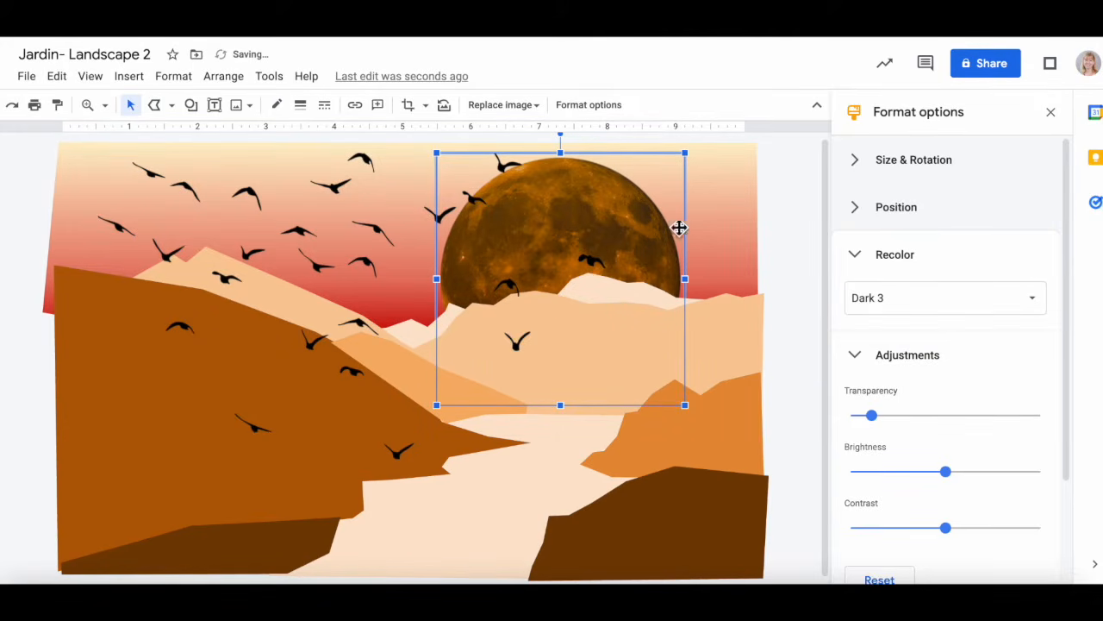
{"action": "left_click_drag", "start_coordinate": [634, 220], "coordinate": [653, 227]}
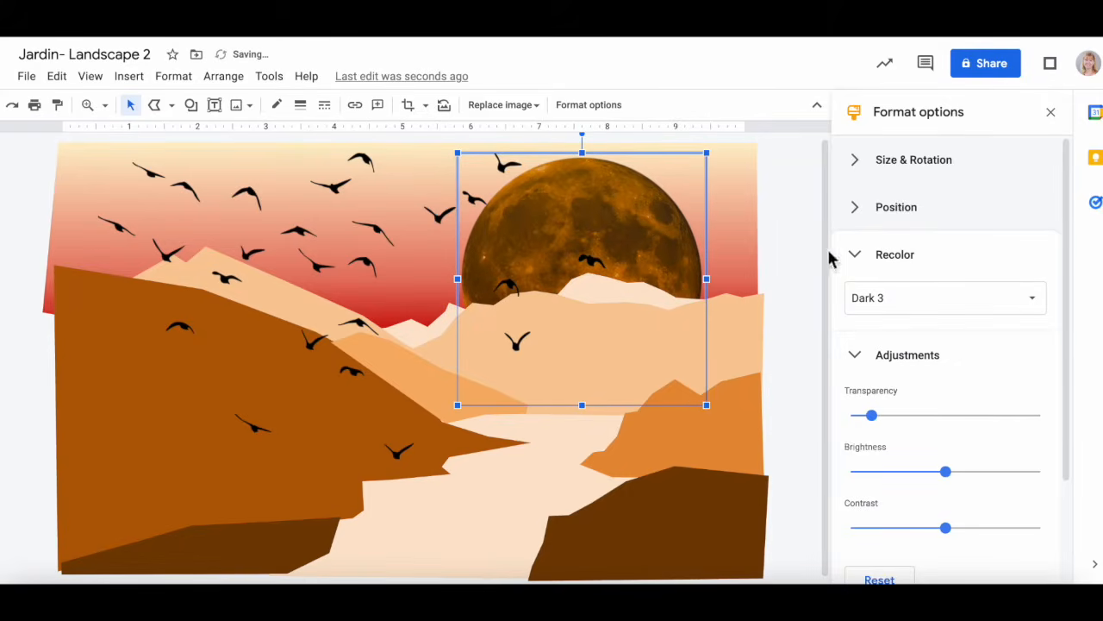
Recolor the moon with the Negative preset
{"action": "left_click", "coordinate": [924, 302]}
{"action": "scroll", "coordinate": [980, 430], "scroll_direction": "down", "scroll_amount": 4}
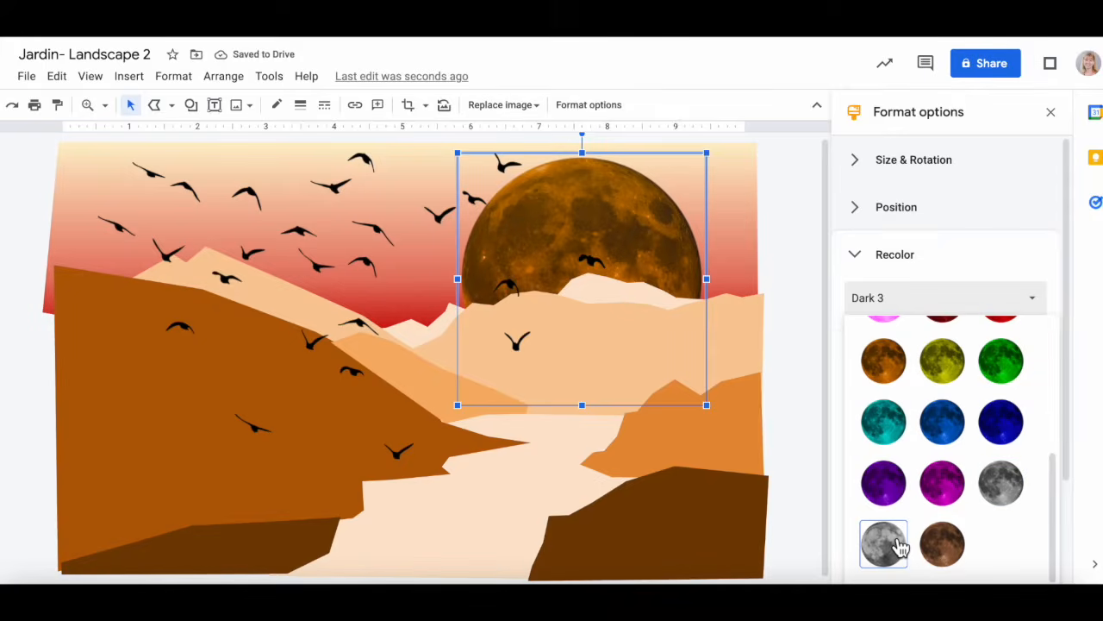
{"action": "left_click", "coordinate": [896, 545]}
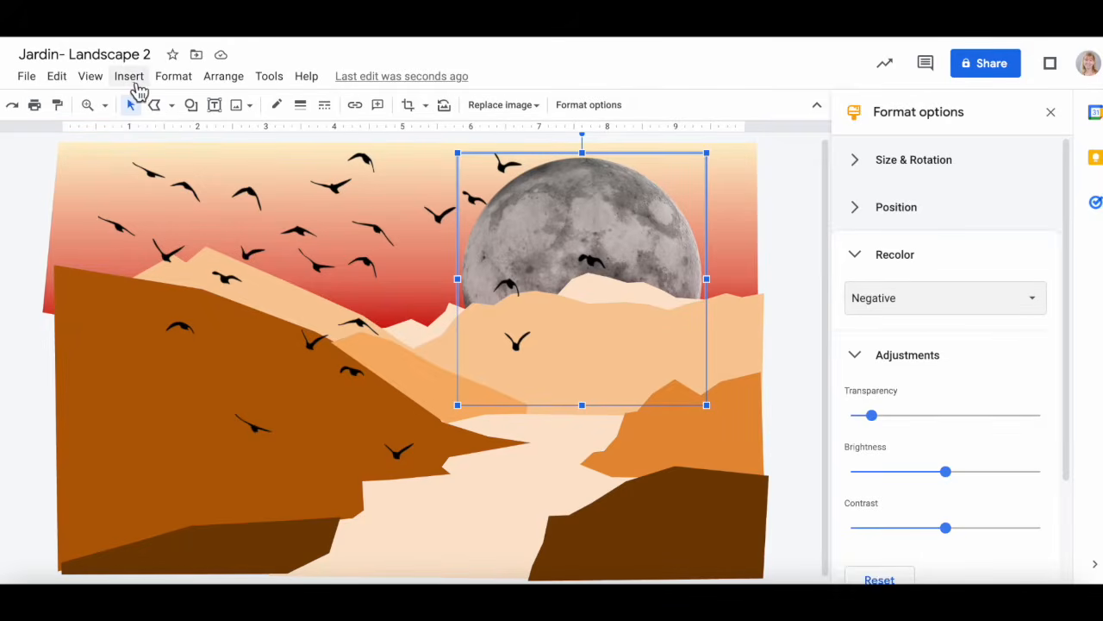
Search the web for tree images and insert the black silhouette of a row of trees
{"action": "left_click", "coordinate": [131, 80]}
{"action": "mouse_move", "coordinate": [165, 115]}
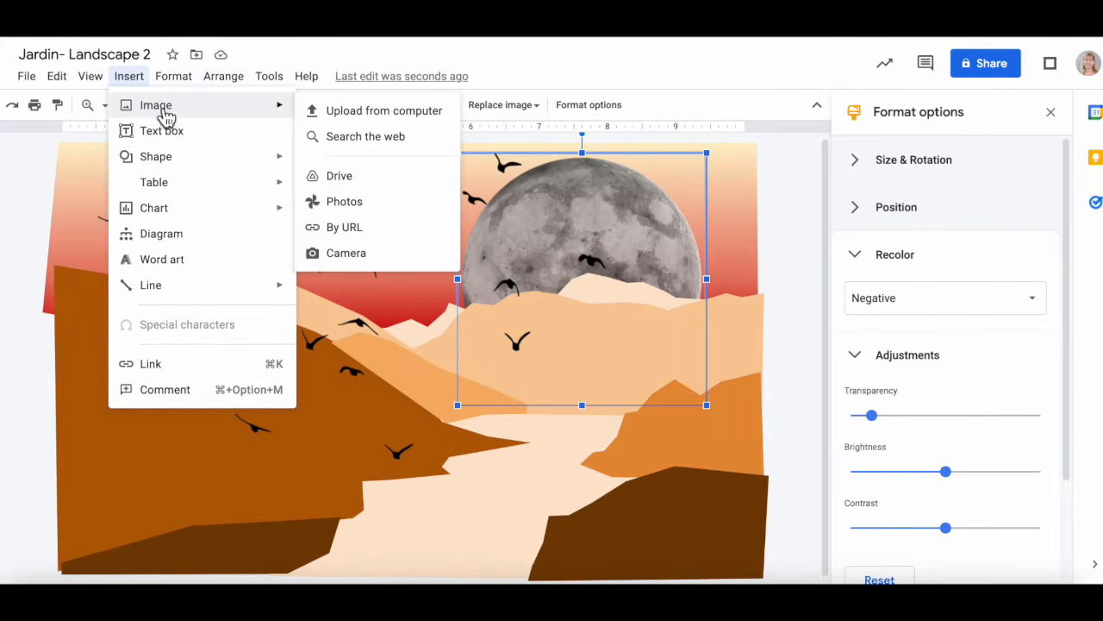
{"action": "left_click", "coordinate": [342, 144]}
{"action": "left_click", "coordinate": [893, 129]}
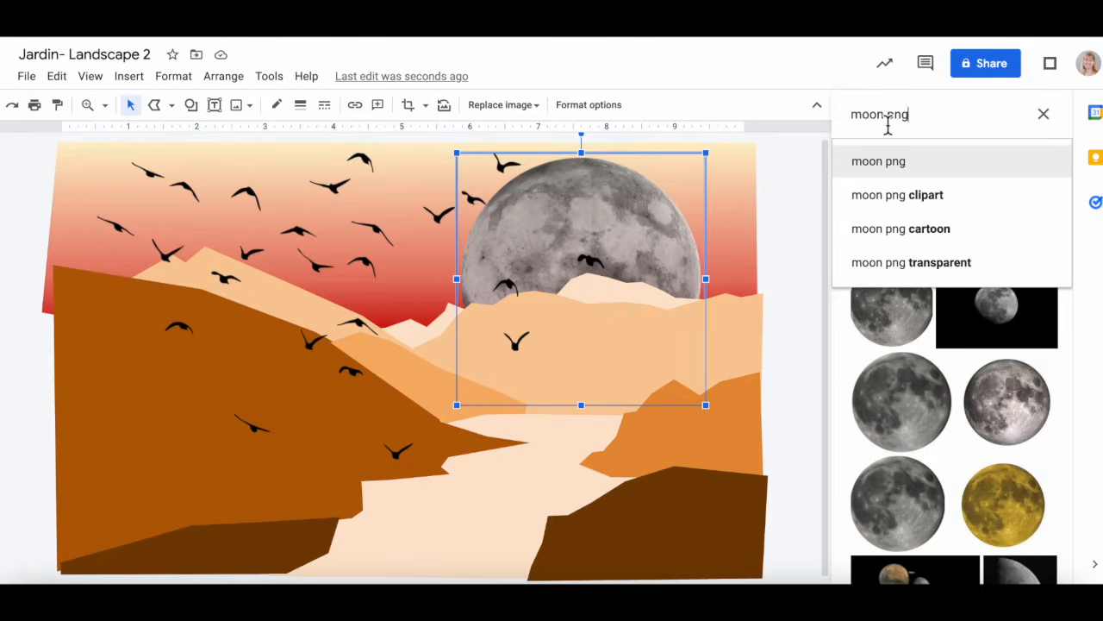
{"action": "double_click", "coordinate": [868, 120]}
{"action": "type", "text": "tree"}
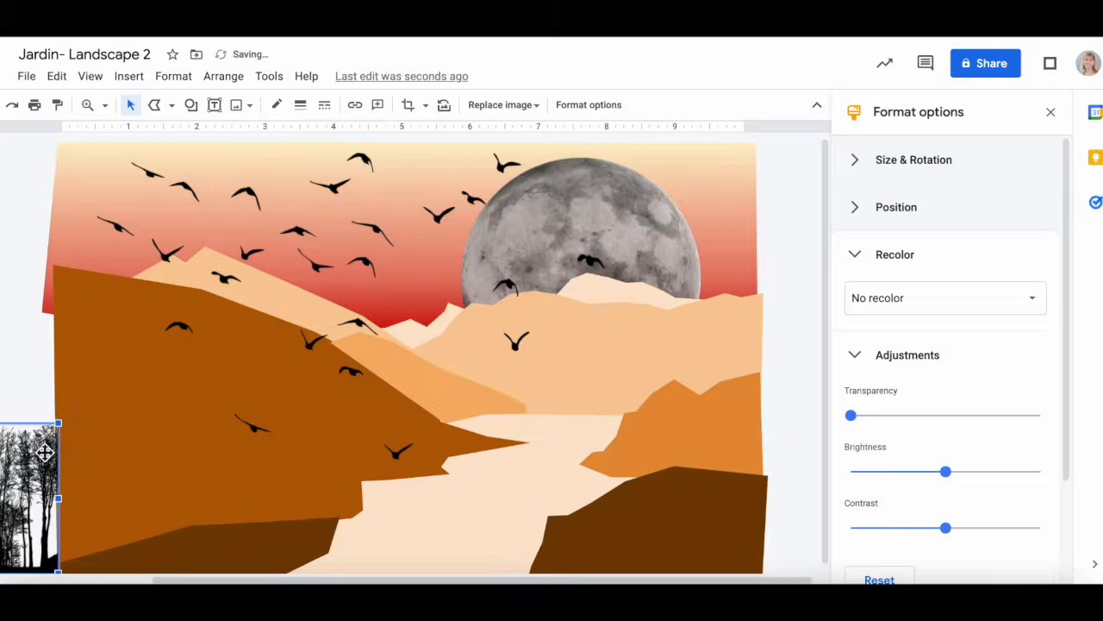
Move the tree row onto the lower-left foreground, enlarge it slightly and crop away its right part
{"action": "left_click_drag", "start_coordinate": [52, 491], "coordinate": [253, 528]}
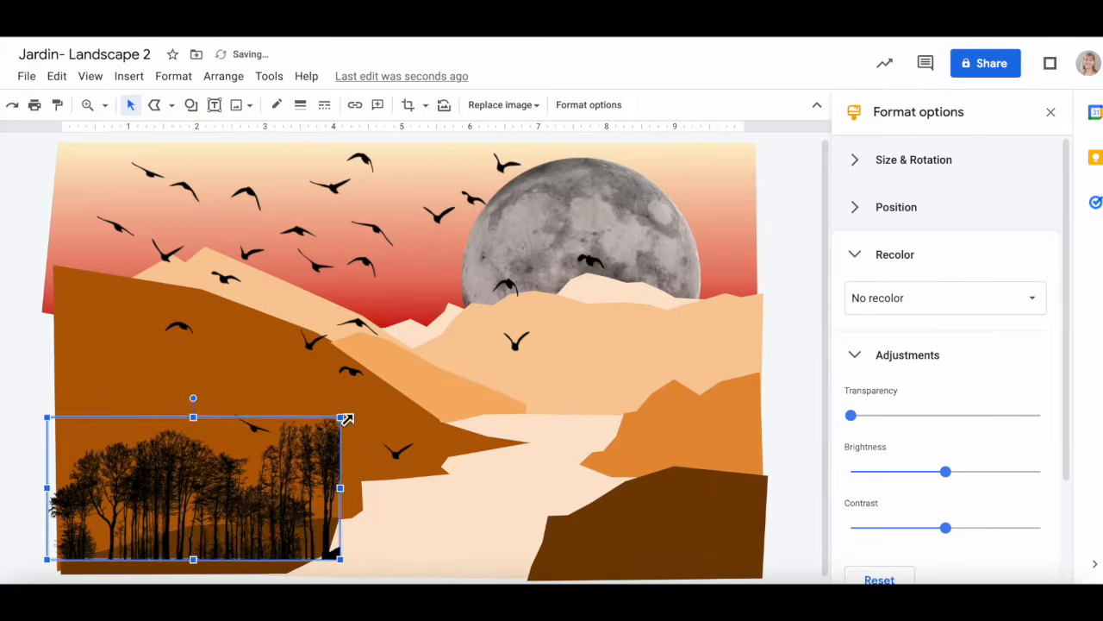
{"action": "left_click_drag", "start_coordinate": [343, 417], "coordinate": [399, 390]}
{"action": "left_click_drag", "start_coordinate": [293, 483], "coordinate": [307, 486]}
{"action": "double_click", "coordinate": [308, 485]}
{"action": "left_click_drag", "start_coordinate": [411, 479], "coordinate": [240, 493]}
{"action": "key", "text": "Return"}
Resize the cropped trees, duplicate them and arrange the copies as a grove on the lower-left foreground
{"action": "left_click_drag", "start_coordinate": [302, 402], "coordinate": [181, 487]}
{"action": "mouse_move", "coordinate": [154, 559]}
{"action": "left_mouse_down"}
{"action": "mouse_move", "coordinate": [178, 301]}
{"action": "mouse_move", "coordinate": [165, 551]}
{"action": "left_mouse_up"}
{"action": "left_click_drag", "start_coordinate": [191, 479], "coordinate": [235, 445]}
{"action": "left_click_drag", "start_coordinate": [201, 497], "coordinate": [249, 494]}
{"action": "key", "text": "ctrl+d"}
{"action": "left_click_drag", "start_coordinate": [295, 457], "coordinate": [282, 466]}
{"action": "left_click_drag", "start_coordinate": [202, 522], "coordinate": [109, 537]}
{"action": "left_click", "coordinate": [21, 526]}
Search the web for boat silhouette images
{"action": "left_click", "coordinate": [129, 76]}
{"action": "mouse_move", "coordinate": [161, 111]}
{"action": "left_click", "coordinate": [367, 135]}
{"action": "double_click", "coordinate": [865, 115]}
{"action": "type", "text": "boat"}
{"action": "key", "text": "Return"}
Try one of the boat images from the search results in the drawing and delete it
{"action": "scroll", "coordinate": [996, 263], "scroll_direction": "down", "scroll_amount": 3}
{"action": "left_click", "coordinate": [996, 263]}
{"action": "left_click", "coordinate": [1032, 566]}
{"action": "key", "text": "Delete"}
Insert the silhouette of a person standing in a long narrow boat from the boat search results
{"action": "left_click", "coordinate": [129, 76]}
{"action": "mouse_move", "coordinate": [217, 111]}
{"action": "left_click", "coordinate": [368, 136]}
{"action": "left_click", "coordinate": [953, 427]}
{"action": "left_click", "coordinate": [1032, 565]}
Shrink the boat silhouette, place it on the pale river between the two foreground shapes and deselect it
{"action": "left_click_drag", "start_coordinate": [865, 184], "coordinate": [417, 414]}
{"action": "left_click_drag", "start_coordinate": [382, 468], "coordinate": [635, 513]}
{"action": "left_click_drag", "start_coordinate": [669, 458], "coordinate": [624, 503]}
{"action": "left_click_drag", "start_coordinate": [649, 474], "coordinate": [565, 517]}
{"action": "mouse_move", "coordinate": [566, 529]}
{"action": "left_mouse_down"}
{"action": "mouse_move", "coordinate": [608, 532]}
{"action": "mouse_move", "coordinate": [586, 528]}
{"action": "left_mouse_up"}
{"action": "left_click", "coordinate": [911, 512]}
Search the web again for tree silhouette images
{"action": "left_click", "coordinate": [129, 76]}
{"action": "mouse_move", "coordinate": [155, 106]}
{"action": "left_click", "coordinate": [370, 139]}
{"action": "type", "text": "ree"}
{"action": "key", "text": "Return"}
Try two different tree images from the search results in the drawing and delete each one
{"action": "scroll", "coordinate": [955, 387], "scroll_direction": "down", "scroll_amount": 10}
{"action": "left_click", "coordinate": [905, 325]}
{"action": "left_click", "coordinate": [1032, 566]}
{"action": "key", "text": "Delete"}
{"action": "left_click", "coordinate": [129, 76]}
{"action": "left_click", "coordinate": [369, 138]}
{"action": "left_click", "coordinate": [899, 401]}
{"action": "left_click", "coordinate": [1032, 566]}
{"action": "key", "text": "Delete"}
Insert the silhouette of a tall leafy tree beside a smaller one from the tree search results
{"action": "left_click", "coordinate": [130, 75]}
{"action": "left_click", "coordinate": [369, 138]}
{"action": "scroll", "coordinate": [963, 534], "scroll_direction": "down", "scroll_amount": 10}
{"action": "left_click", "coordinate": [963, 533]}
{"action": "left_click", "coordinate": [1029, 564]}
Resize the tall tree silhouette, stand it on the lower-right foreground shape and deselect it
{"action": "left_click_drag", "start_coordinate": [529, 392], "coordinate": [804, 432]}
{"action": "left_click_drag", "start_coordinate": [977, 222], "coordinate": [885, 315]}
{"action": "left_click_drag", "start_coordinate": [758, 402], "coordinate": [840, 448]}
{"action": "mouse_move", "coordinate": [774, 521]}
{"action": "left_mouse_down"}
{"action": "mouse_move", "coordinate": [765, 496]}
{"action": "mouse_move", "coordinate": [766, 508]}
{"action": "left_mouse_up"}
{"action": "left_click", "coordinate": [942, 477]}
{"action": "left_click", "coordinate": [991, 256]}
Search the web for "castle silhouette png", insert the black twin-towered castle and stand it small on the upper-left hilltop
{"action": "left_click", "coordinate": [129, 76]}
{"action": "left_click", "coordinate": [369, 138]}
{"action": "double_click", "coordinate": [860, 114]}
{"action": "type", "text": "castle"}
{"action": "key", "text": "Return"}
{"action": "scroll", "coordinate": [914, 414], "scroll_direction": "down", "scroll_amount": 3}
{"action": "left_click", "coordinate": [994, 331]}
{"action": "left_click", "coordinate": [1030, 565]}
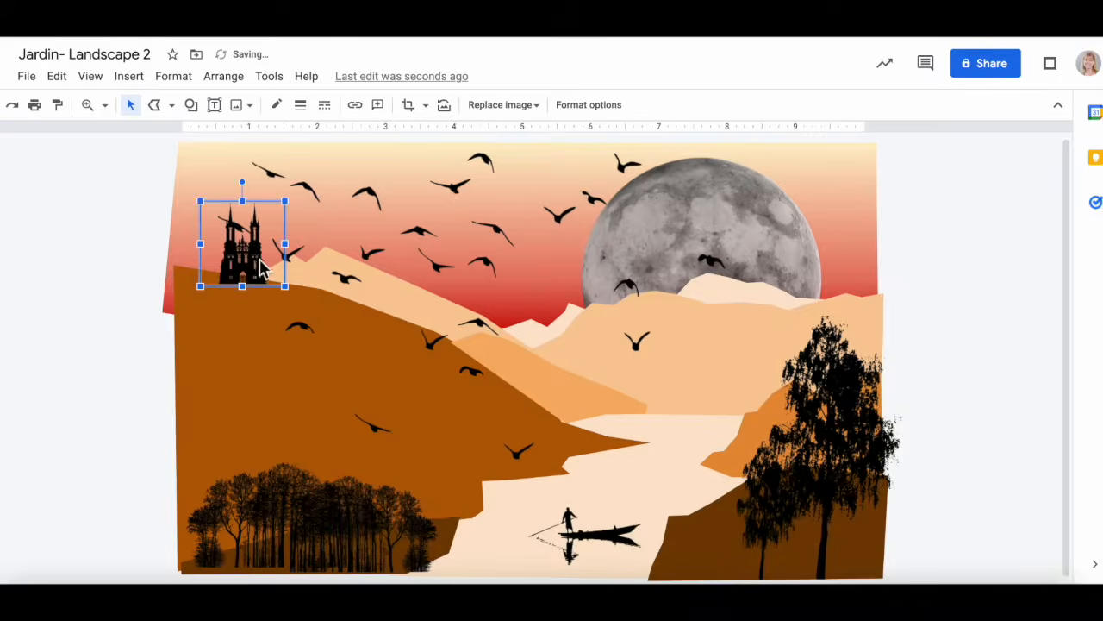
{"action": "left_click_drag", "start_coordinate": [252, 281], "coordinate": [260, 262]}
Move the birds image right across the moon, widen it to the canvas's right edge and deselect it
{"action": "mouse_move", "coordinate": [717, 342]}
{"action": "left_mouse_down"}
{"action": "mouse_move", "coordinate": [727, 338]}
{"action": "mouse_move", "coordinate": [717, 342]}
{"action": "left_mouse_up"}
{"action": "left_click", "coordinate": [713, 338]}
{"action": "left_click_drag", "start_coordinate": [488, 157], "coordinate": [597, 160]}
{"action": "left_click_drag", "start_coordinate": [828, 295], "coordinate": [908, 294]}
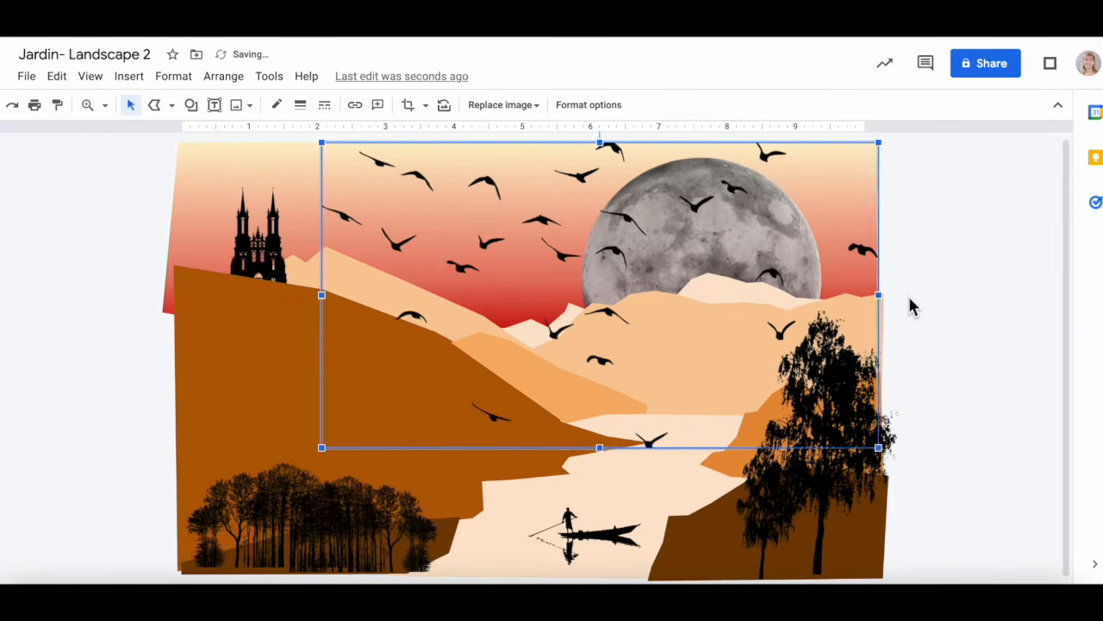
{"action": "left_click", "coordinate": [89, 222]}
Search the web for "shrubs silhouette png" and browse the results for a suitable plant silhouette
{"action": "left_click", "coordinate": [128, 76]}
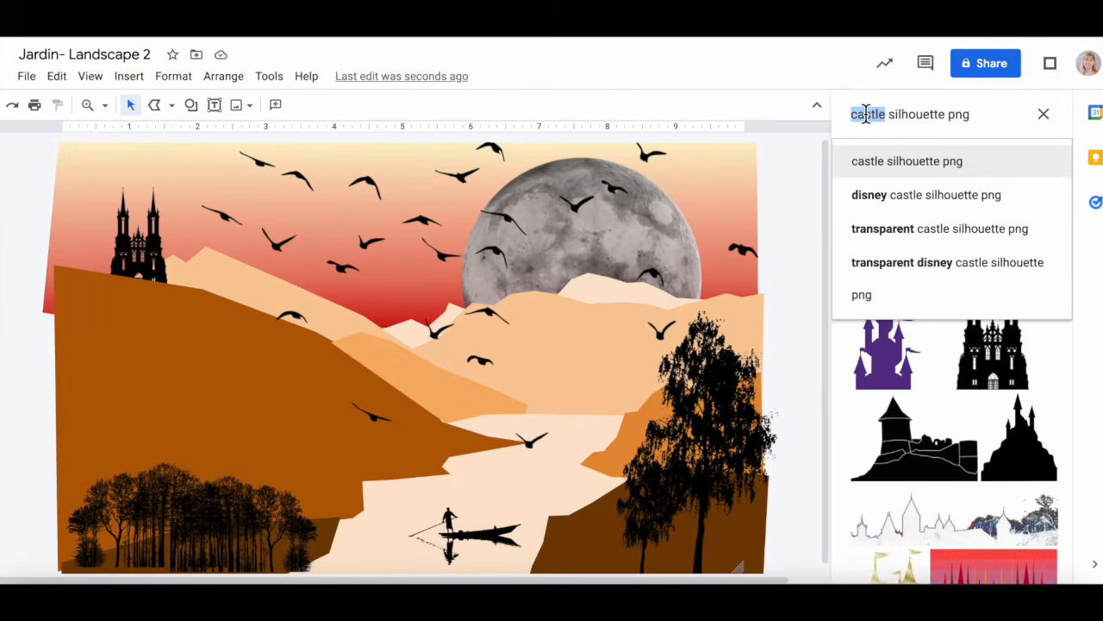
{"action": "type", "text": "shrubs"}
{"action": "key", "text": "Return"}
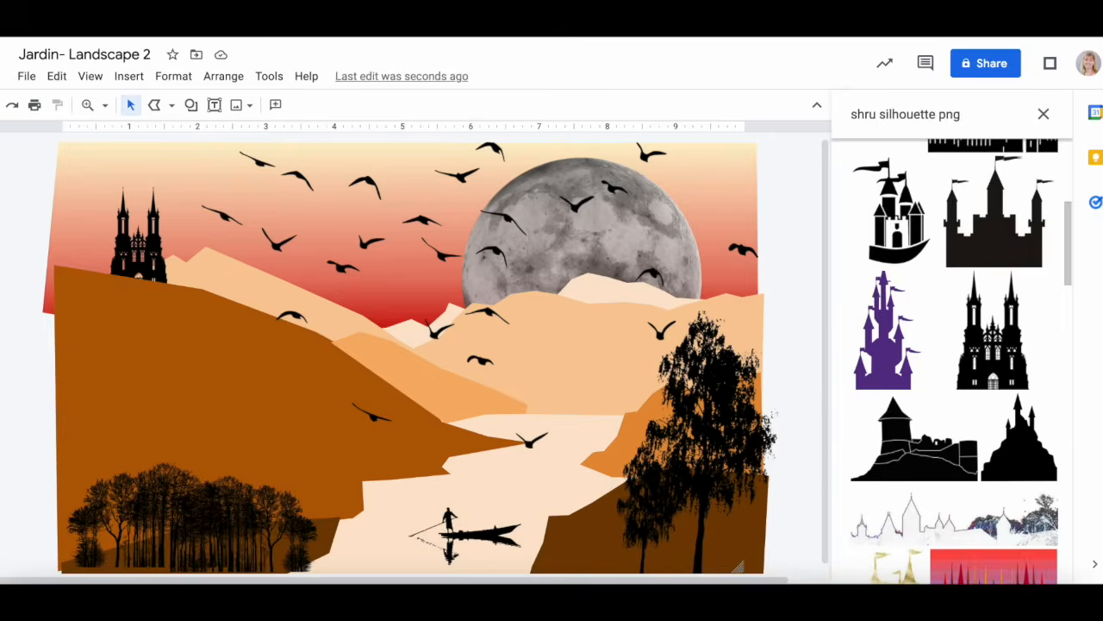
{"action": "scroll", "coordinate": [969, 371], "scroll_direction": "down", "scroll_amount": 5}
{"action": "scroll", "coordinate": [969, 371], "scroll_direction": "down", "scroll_amount": 15}
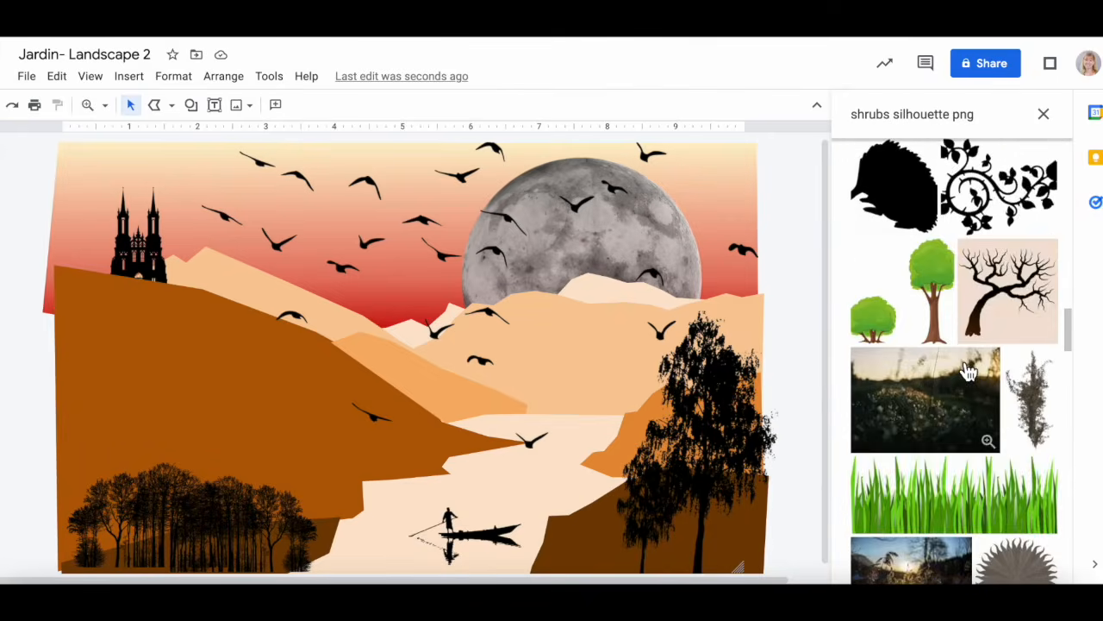
{"action": "scroll", "coordinate": [969, 371], "scroll_direction": "up", "scroll_amount": 8}
{"action": "double_click", "coordinate": [869, 114]}
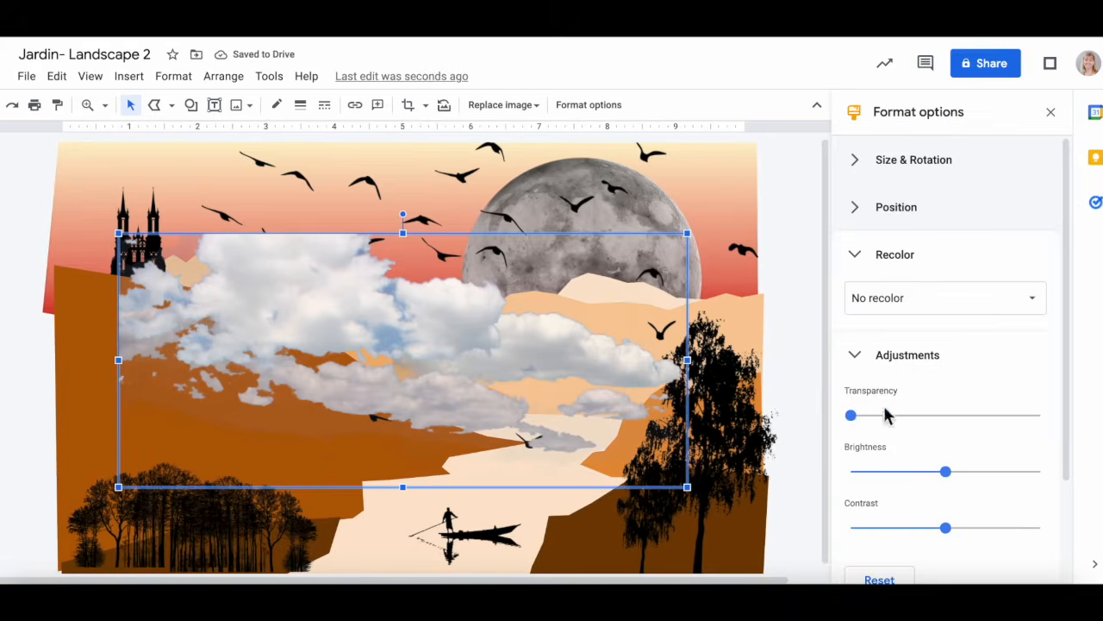
Make the clouds image slightly transparent and recolor it with Light 3
{"action": "left_click", "coordinate": [887, 416]}
{"action": "left_click_drag", "start_coordinate": [887, 416], "coordinate": [872, 416]}
{"action": "left_click", "coordinate": [892, 307]}
{"action": "left_click", "coordinate": [987, 340]}
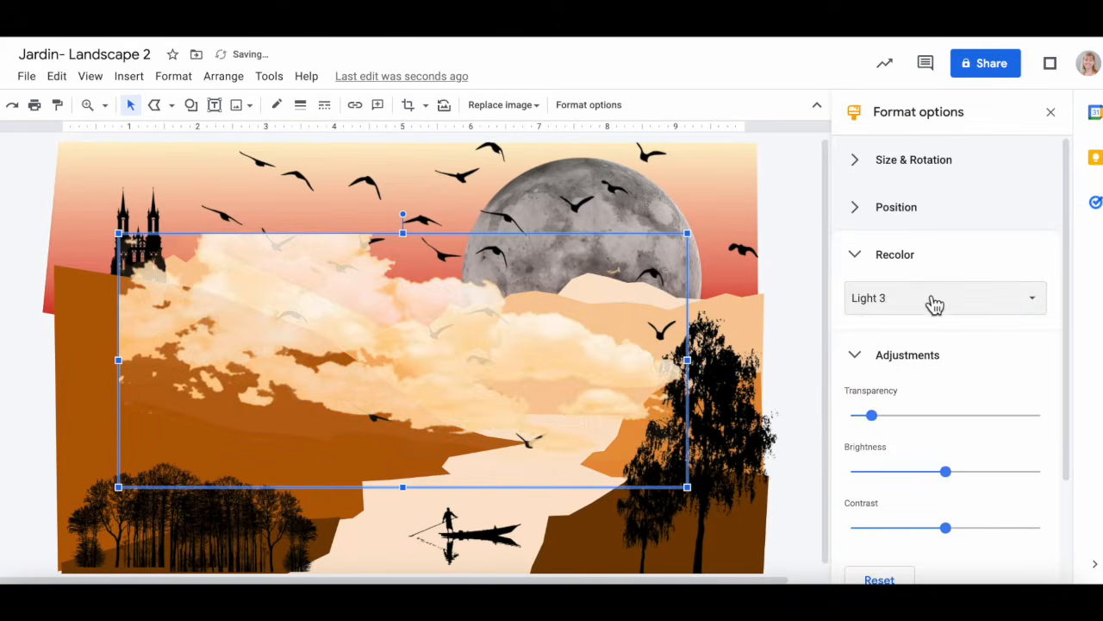
Recolor the clouds image with Dark 1 and move it up into the sky's left half
{"action": "left_click", "coordinate": [933, 299]}
{"action": "left_click", "coordinate": [948, 516]}
{"action": "left_click_drag", "start_coordinate": [284, 359], "coordinate": [247, 286]}
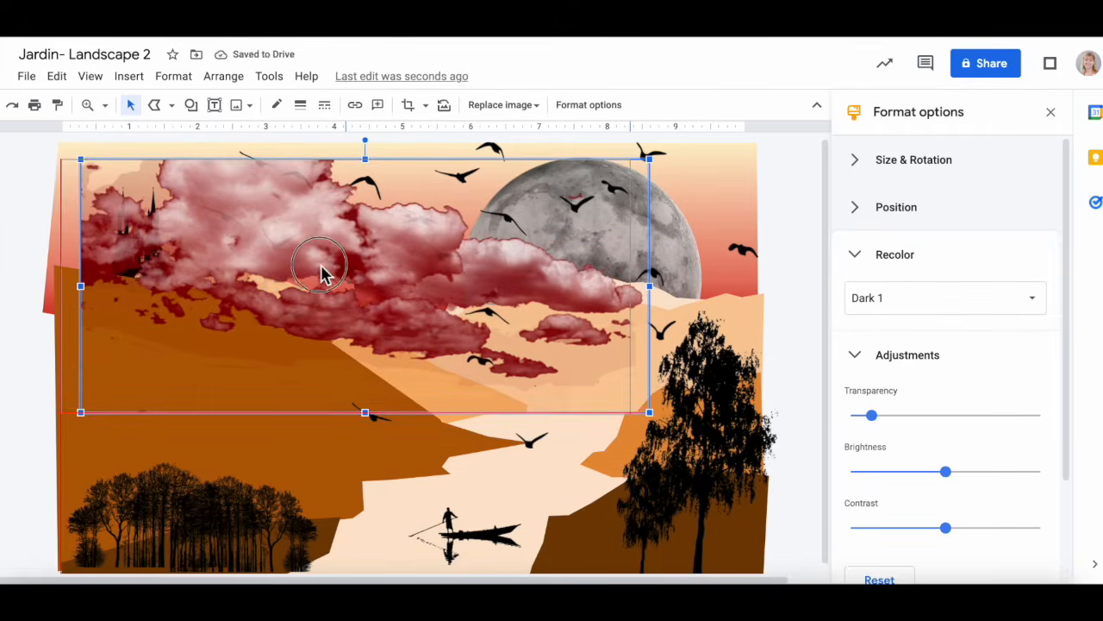
{"action": "mouse_move", "coordinate": [323, 271]}
{"action": "left_mouse_down"}
{"action": "mouse_move", "coordinate": [300, 276]}
{"action": "mouse_move", "coordinate": [319, 278]}
{"action": "left_mouse_up"}
Recolor the clouds image to Grayscale and stretch it upward to the top of the canvas
{"action": "left_click", "coordinate": [946, 298]}
{"action": "scroll", "coordinate": [954, 468], "scroll_direction": "down", "scroll_amount": 2}
{"action": "left_click", "coordinate": [888, 467]}
{"action": "left_click", "coordinate": [943, 308]}
{"action": "scroll", "coordinate": [956, 439], "scroll_direction": "down", "scroll_amount": 3}
{"action": "left_click", "coordinate": [990, 471]}
{"action": "left_click_drag", "start_coordinate": [341, 168], "coordinate": [343, 148]}
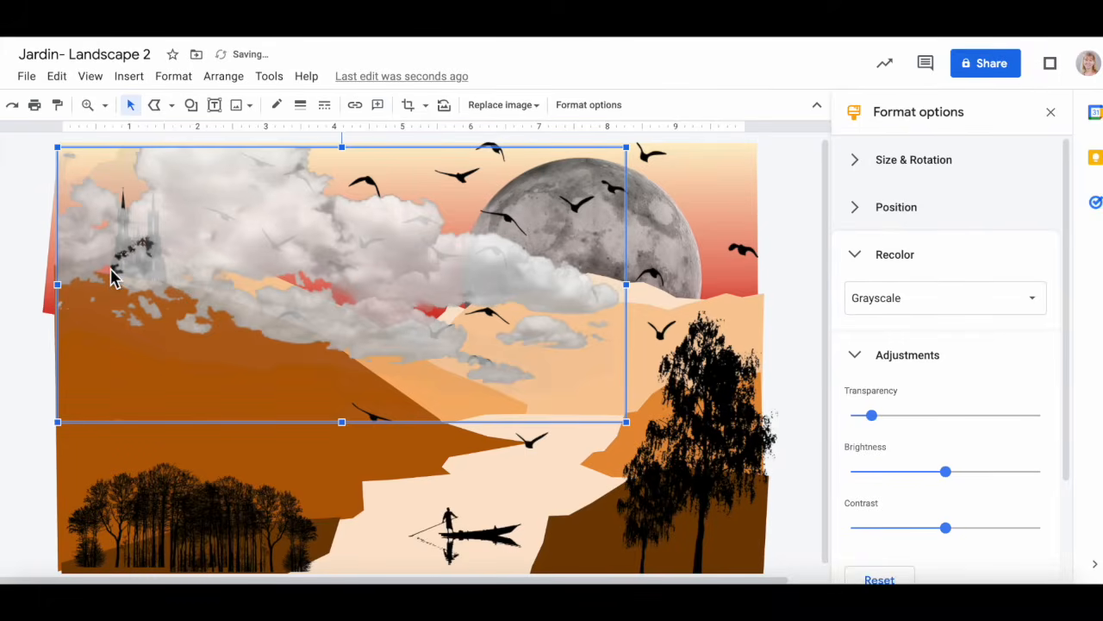
Send the clouds image backward behind the birds, hills and castle, and keep it selected
{"action": "key", "text": "ctrl+Down"}
{"action": "key", "text": "ctrl+Down"}
{"action": "key", "text": "ctrl+Down"}
{"action": "key", "text": "ctrl+Down"}
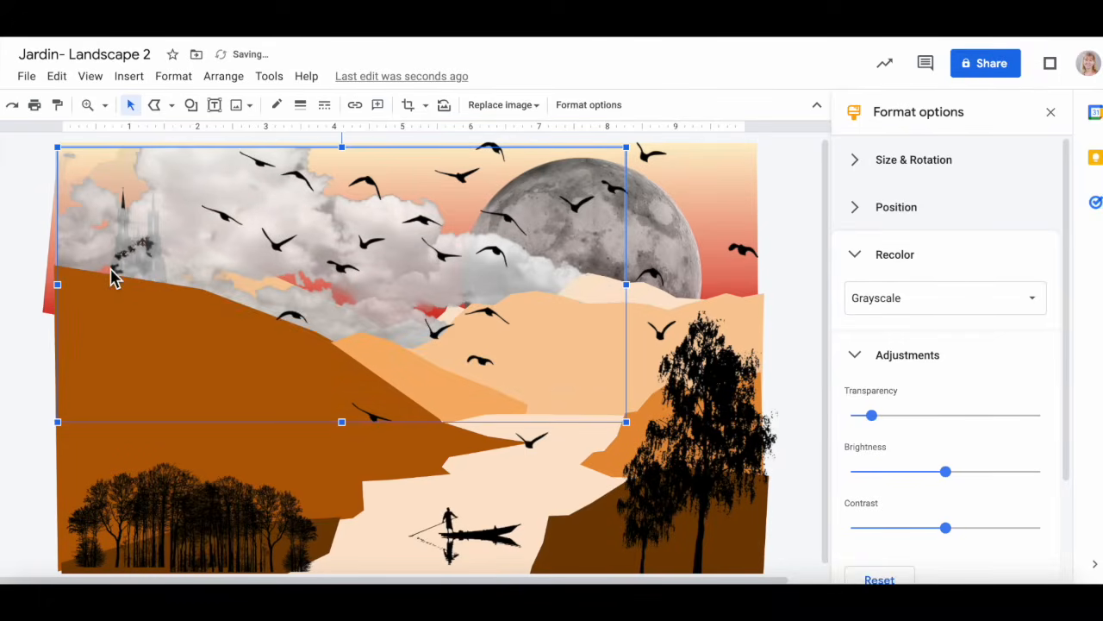
{"action": "left_click", "coordinate": [215, 271]}
{"action": "left_click", "coordinate": [78, 247]}
{"action": "left_click", "coordinate": [77, 266]}
{"action": "left_click", "coordinate": [89, 245]}
{"action": "left_click", "coordinate": [62, 246]}
Duplicate the clouds image and flip the copy horizontally
{"action": "key", "text": "super+d"}
{"action": "left_click", "coordinate": [224, 77]}
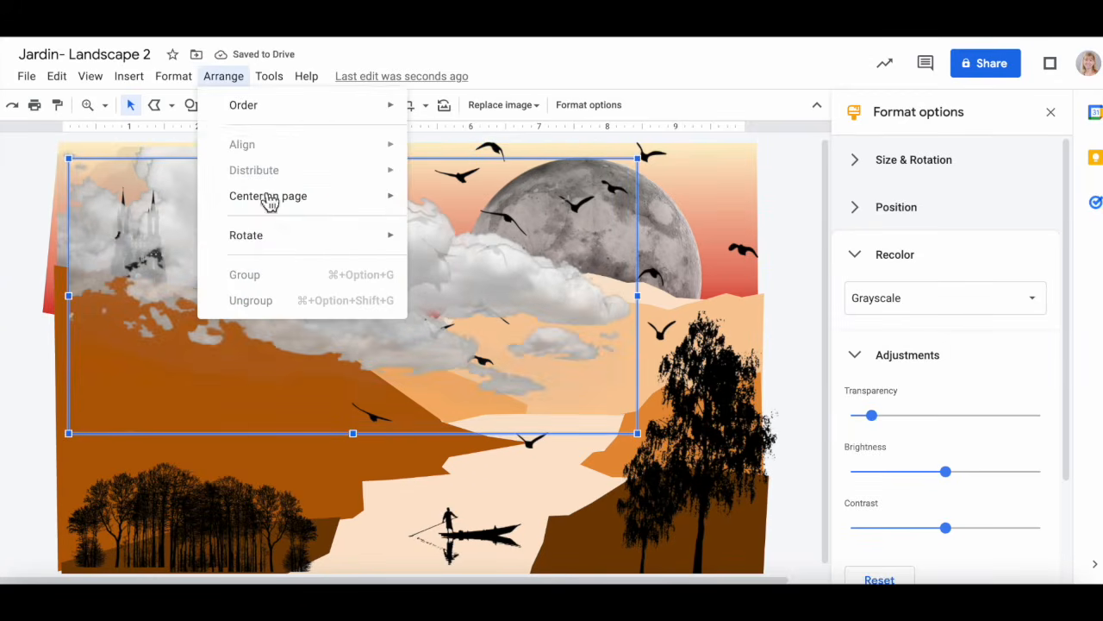
{"action": "mouse_move", "coordinate": [265, 234]}
{"action": "left_click", "coordinate": [449, 293]}
Shrink the cloud copy, tilt it slightly clockwise, place it over the hillside just below the castle and deselect it
{"action": "left_click_drag", "start_coordinate": [639, 158], "coordinate": [344, 301]}
{"action": "left_click_drag", "start_coordinate": [274, 362], "coordinate": [220, 332]}
{"action": "left_click_drag", "start_coordinate": [151, 253], "coordinate": [168, 255]}
{"action": "left_click_drag", "start_coordinate": [187, 316], "coordinate": [188, 292]}
{"action": "left_click_drag", "start_coordinate": [304, 277], "coordinate": [472, 271]}
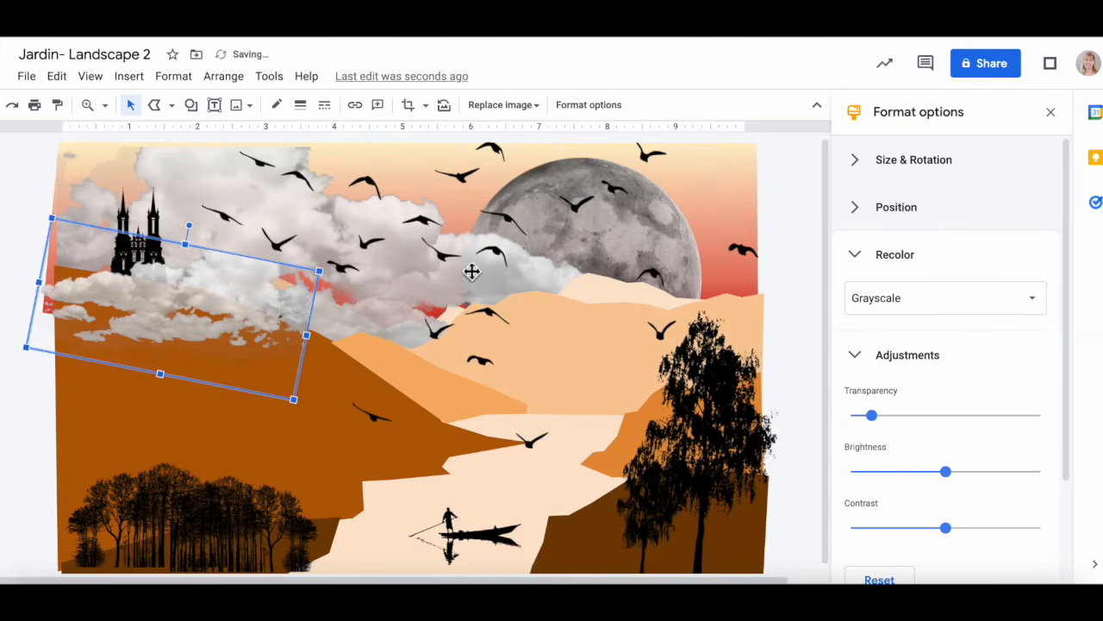
{"action": "left_click", "coordinate": [937, 312]}
{"action": "left_click", "coordinate": [805, 325]}
{"action": "left_click", "coordinate": [44, 411]}
Shift the birds image slightly down and right, narrow it to fit inside the canvas's right edge, stretch it downward and deselect it
{"action": "left_click", "coordinate": [484, 359]}
{"action": "left_click_drag", "start_coordinate": [484, 358], "coordinate": [494, 365]}
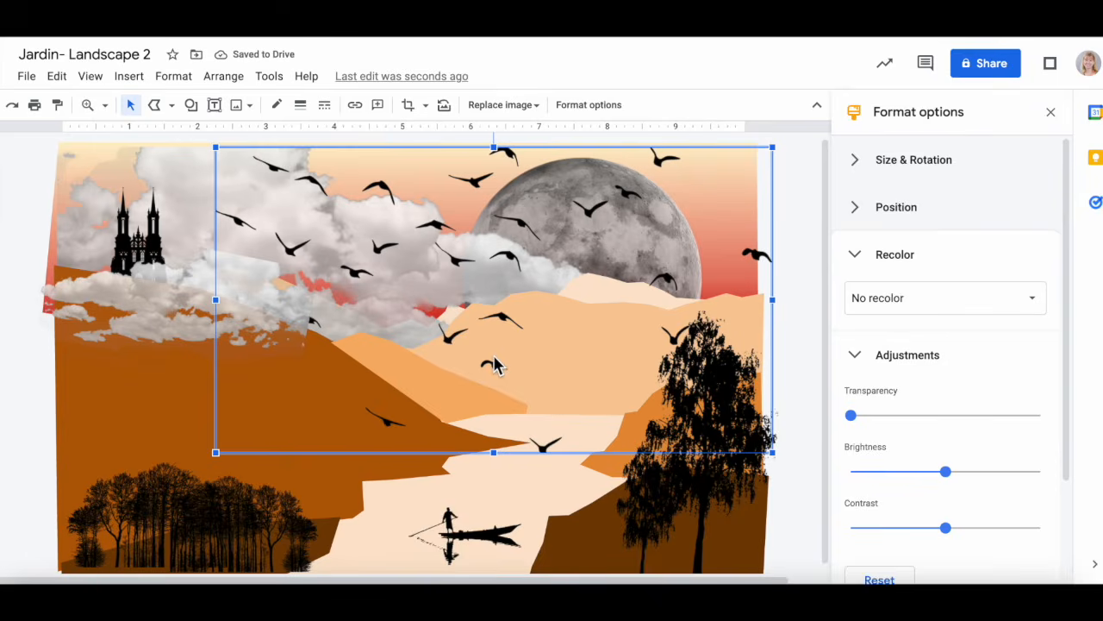
{"action": "left_click_drag", "start_coordinate": [775, 301], "coordinate": [749, 304]}
{"action": "left_click_drag", "start_coordinate": [483, 452], "coordinate": [485, 468]}
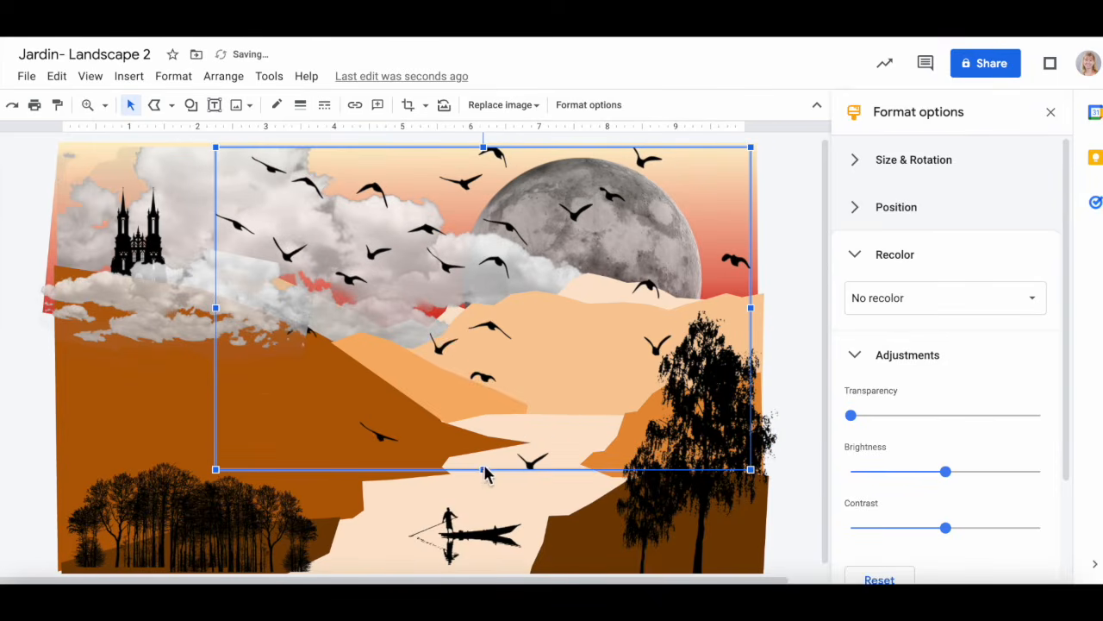
{"action": "left_click", "coordinate": [38, 400]}
Open the download format choices for the finished drawing
{"action": "left_click", "coordinate": [26, 79]}
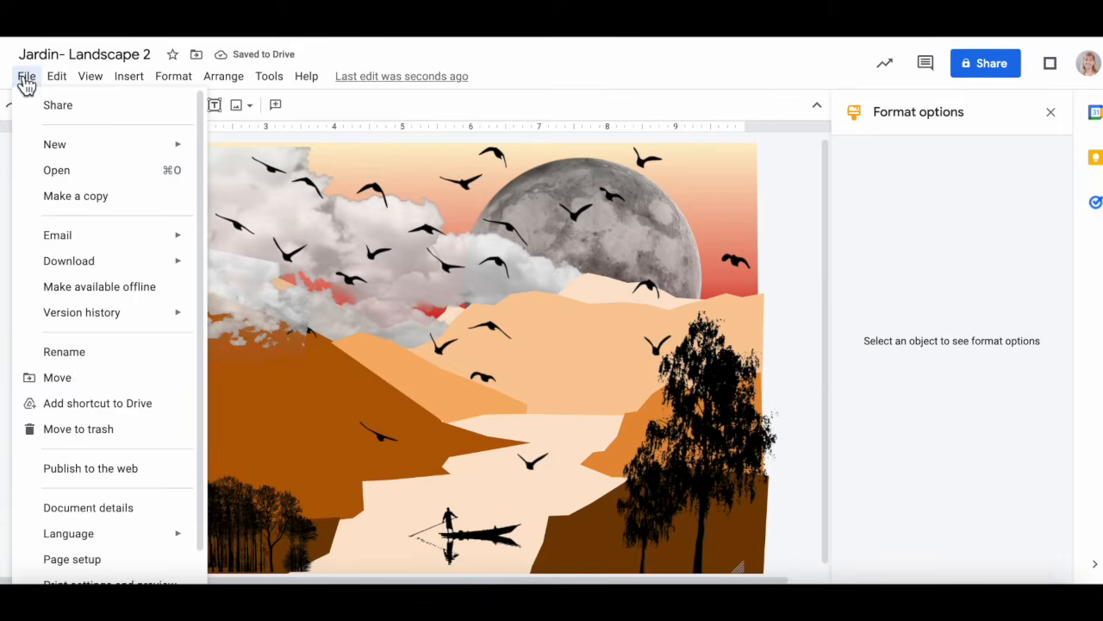
{"action": "mouse_move", "coordinate": [131, 269]}
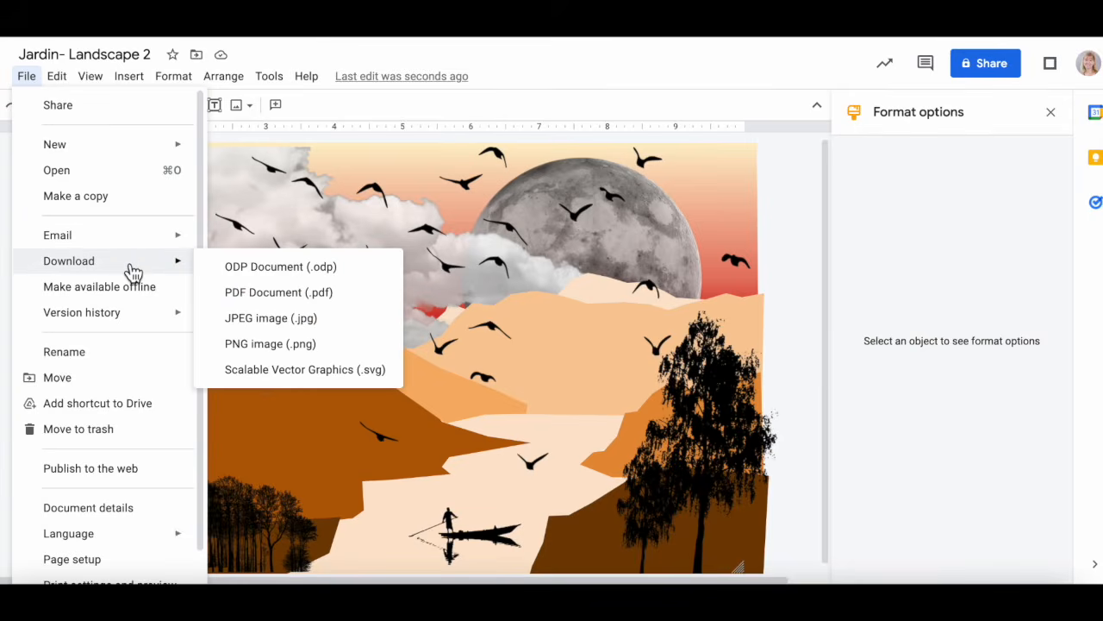